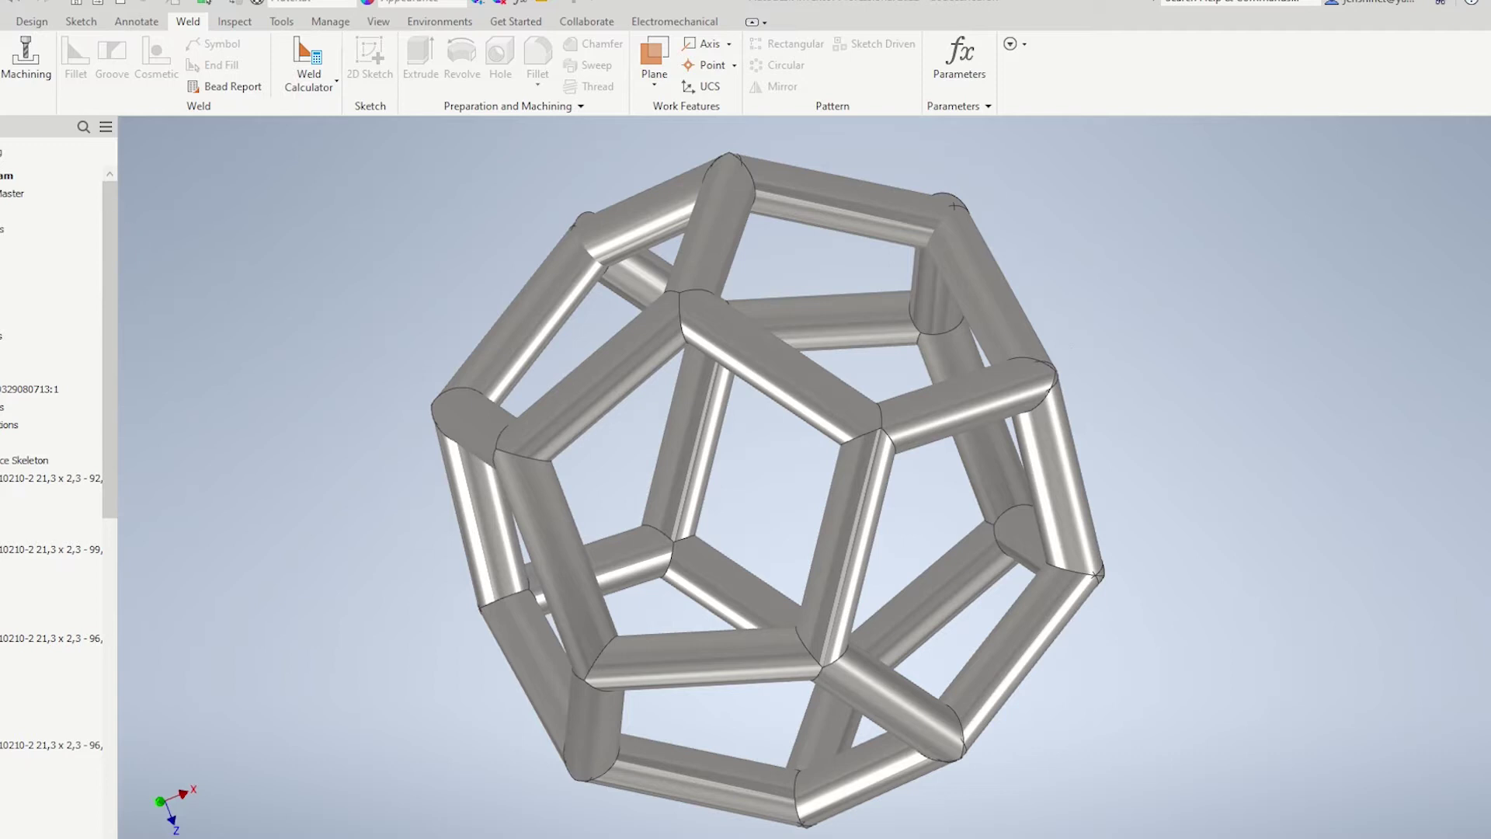
# Step: Create a new weldment assembly from the metric Weldment (DIN).iam template
pyautogui.hotkey('ctrl', 'n')
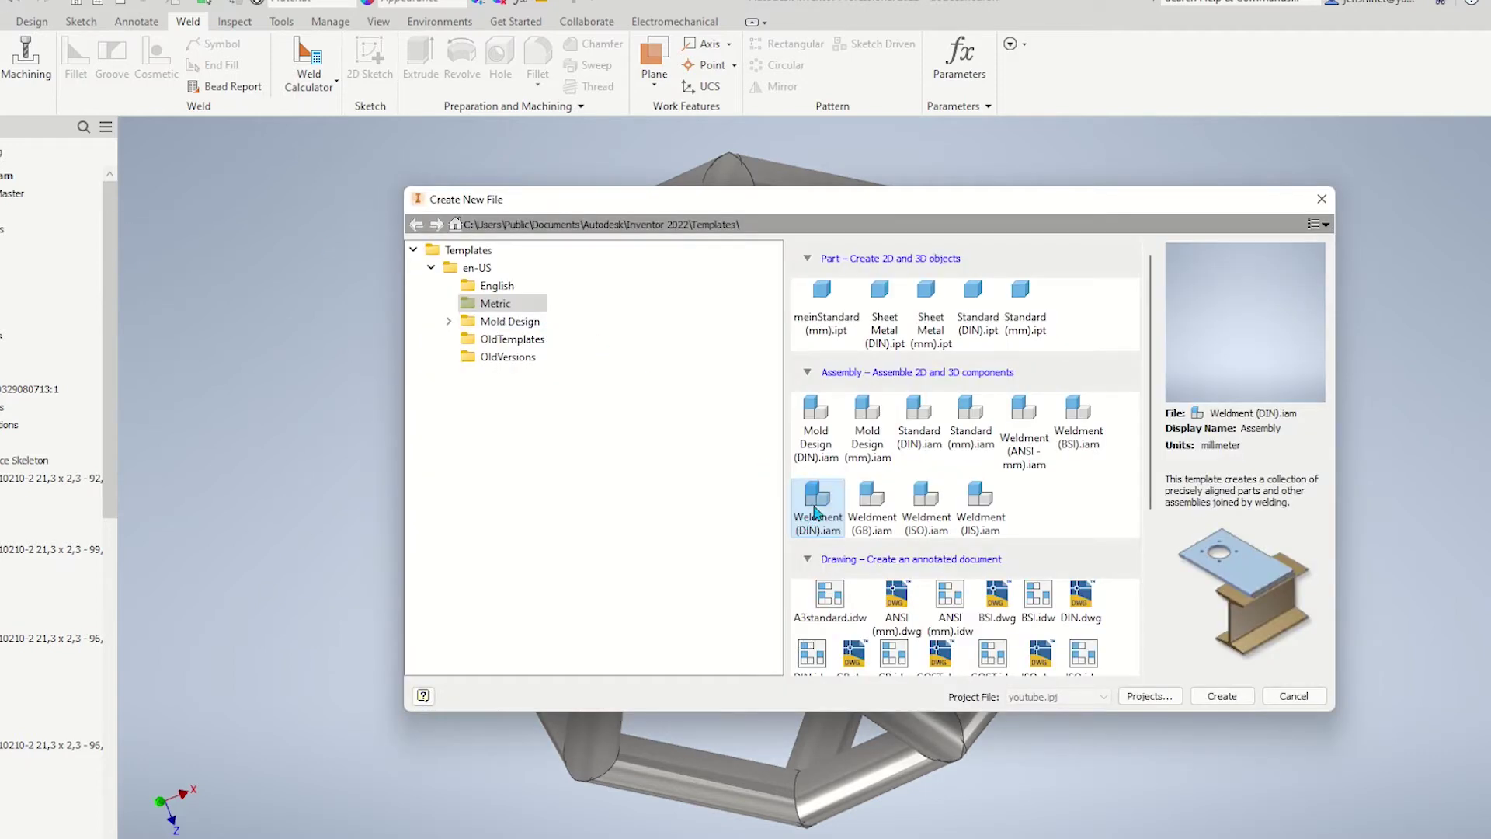
pyautogui.click(1223, 697)
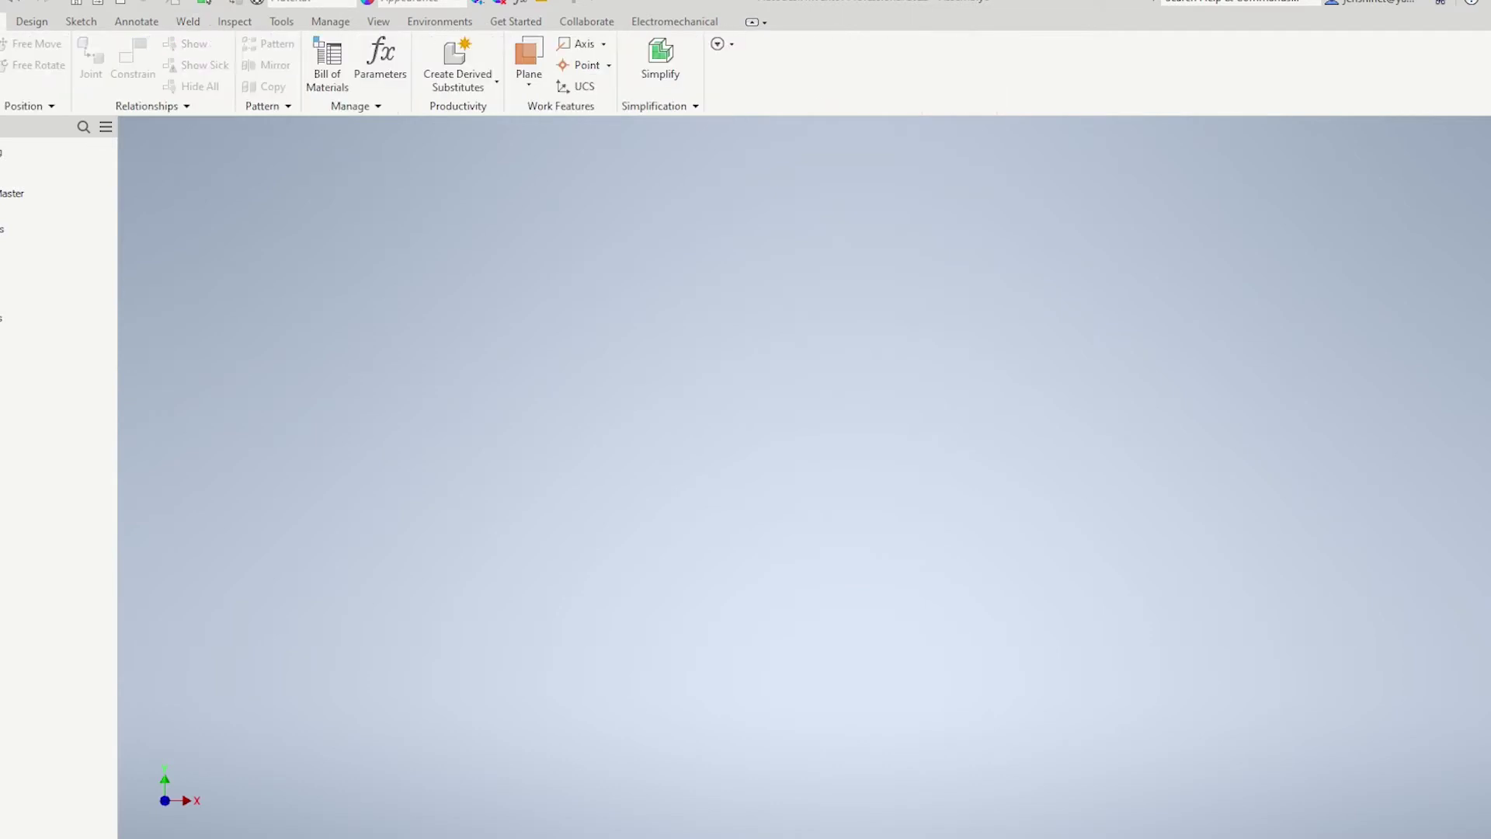
# Step: Create an in-place part named dodecahedron using the Metric Standard (mm).ipt template
pyautogui.press('n')
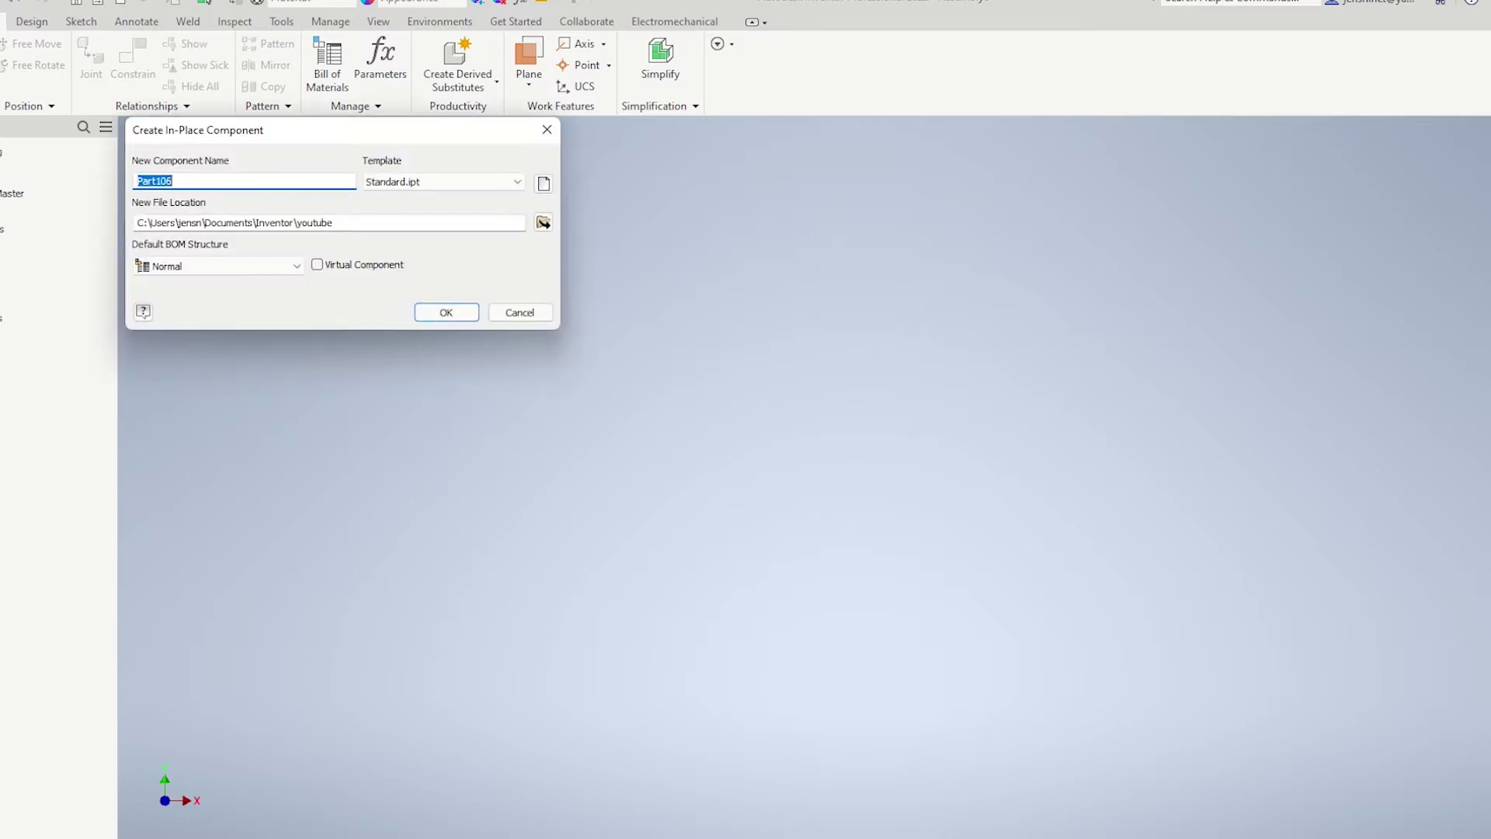
pyautogui.click(544, 184)
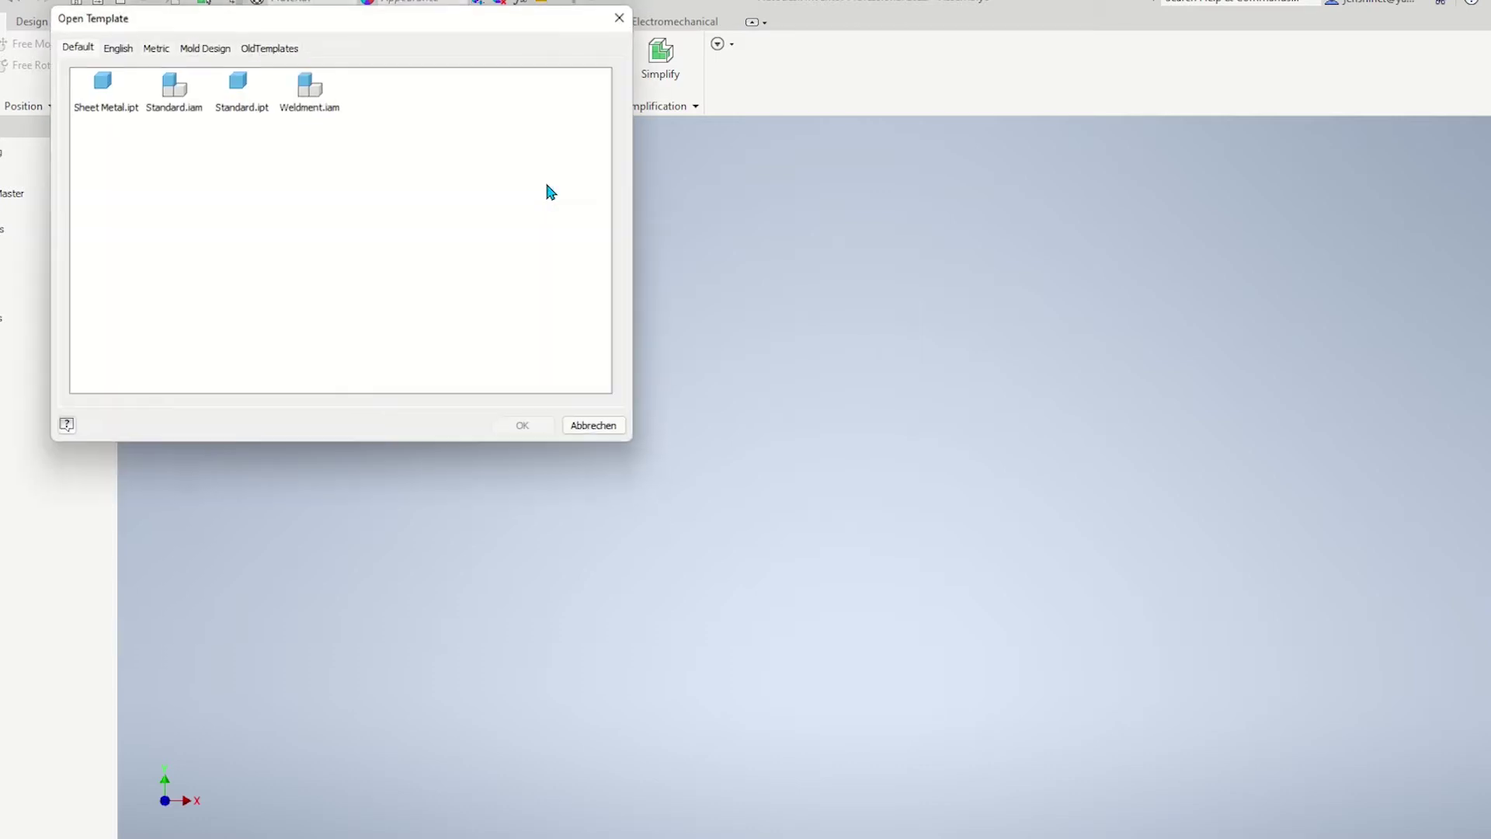
pyautogui.click(151, 52)
pyautogui.click(124, 211)
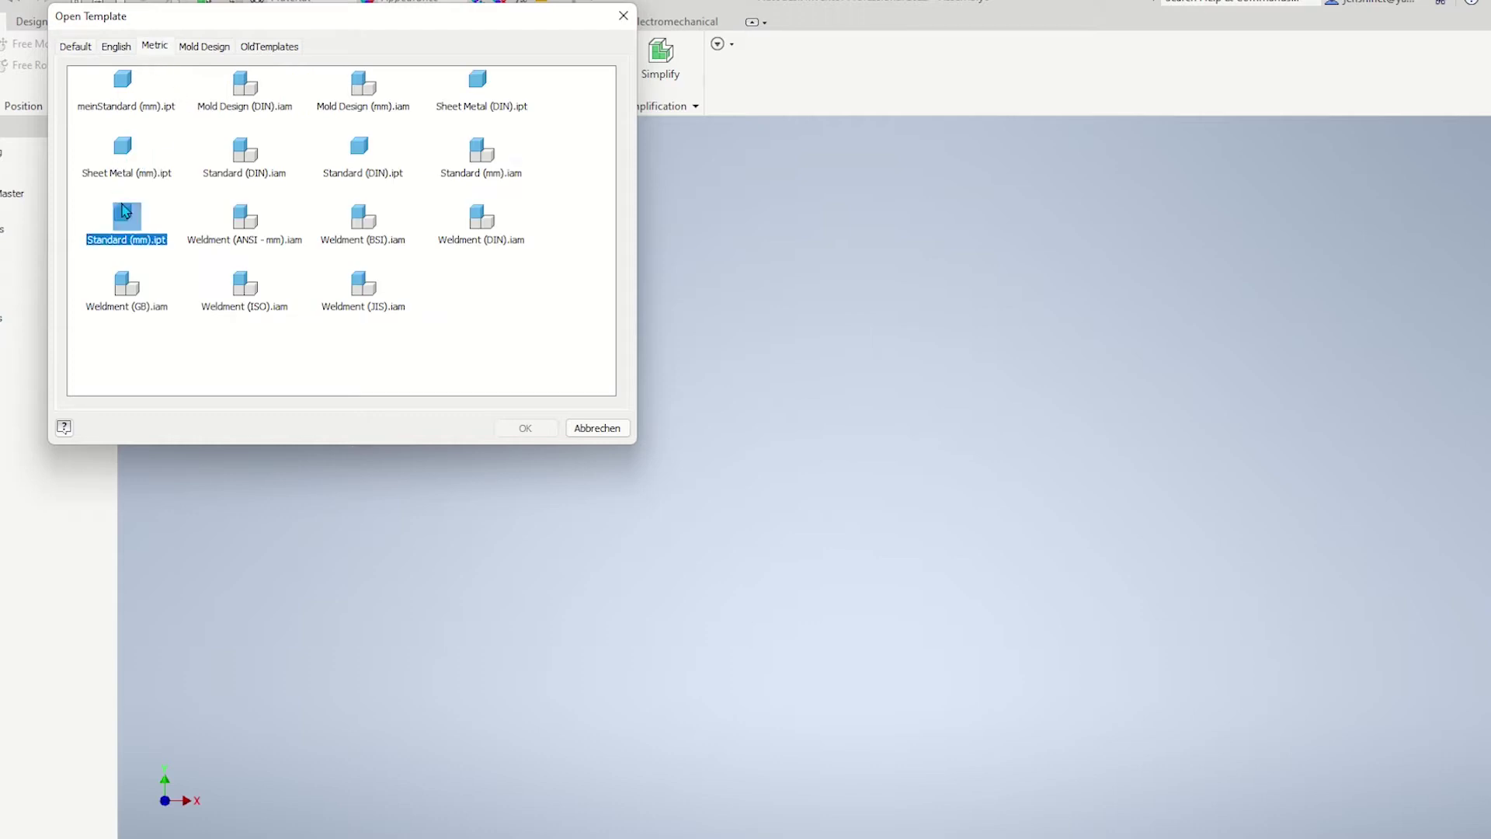
pyautogui.click(527, 430)
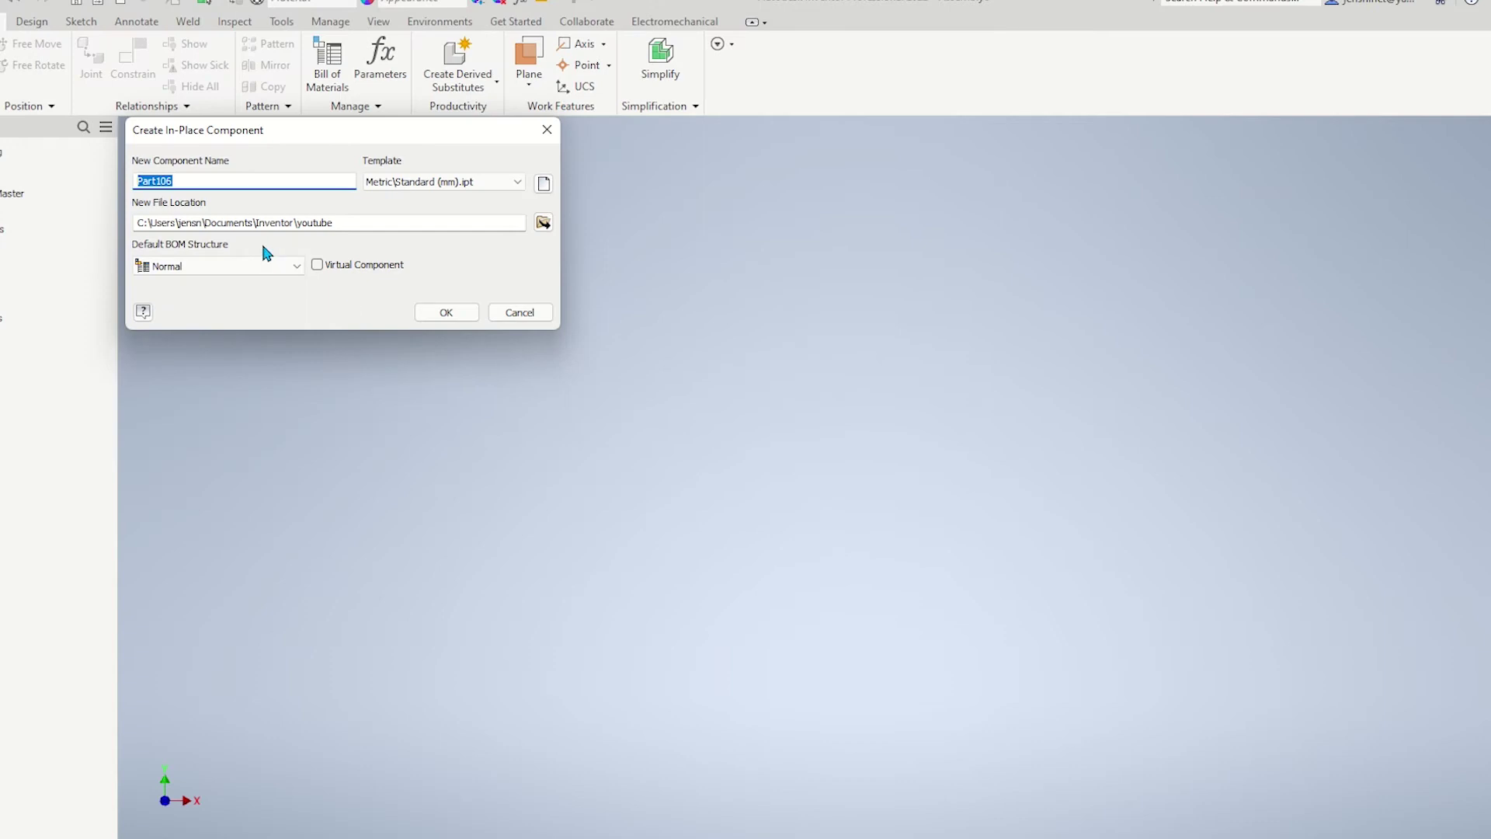
pyautogui.write('dodecahedron')
pyautogui.click(448, 314)
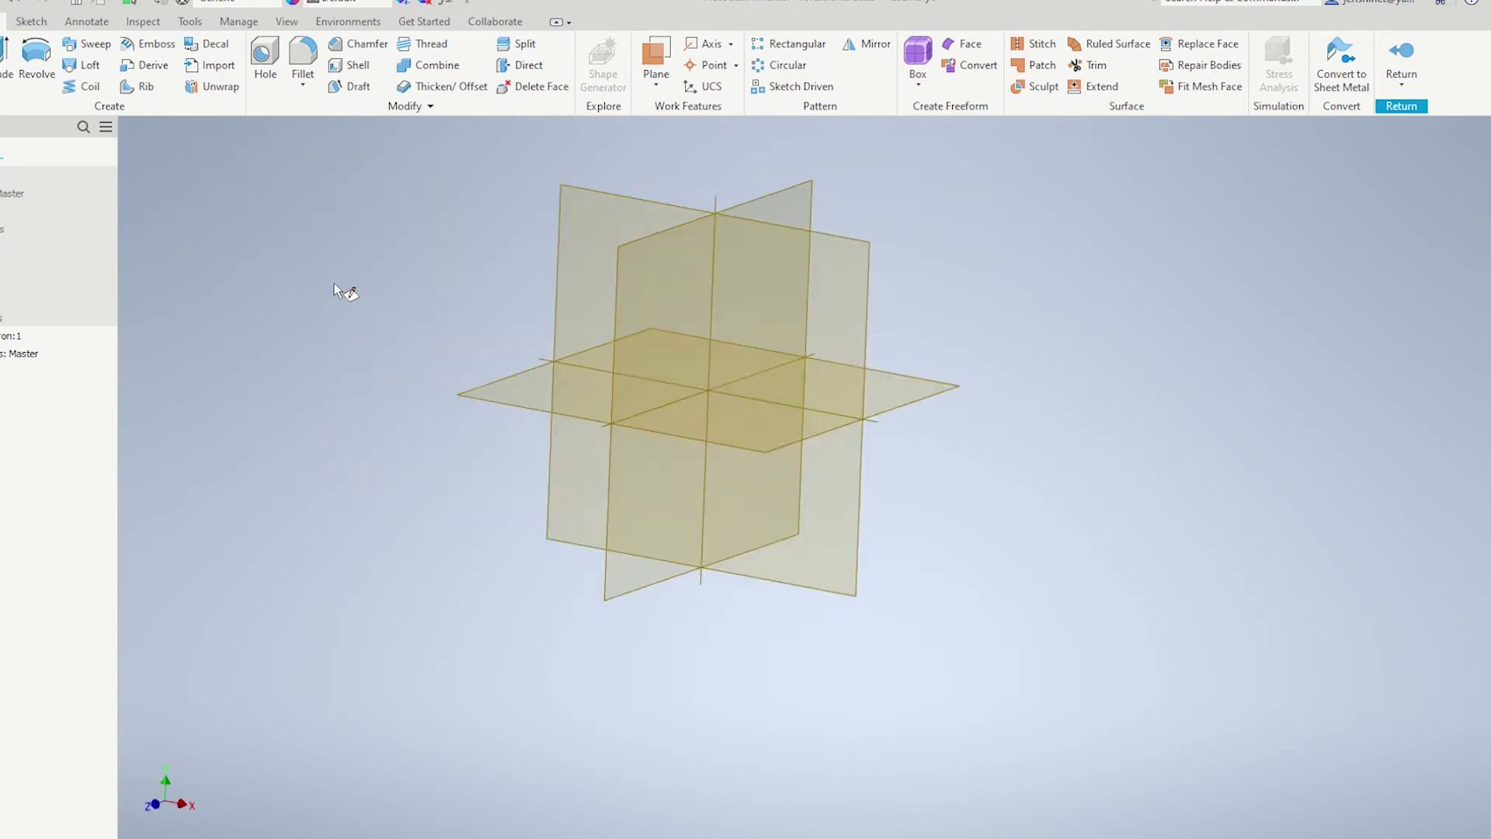
# Step: Start a sketch on the part's XZ plane and draw a five-sided polygon centred on the origin
pyautogui.click(641, 468)
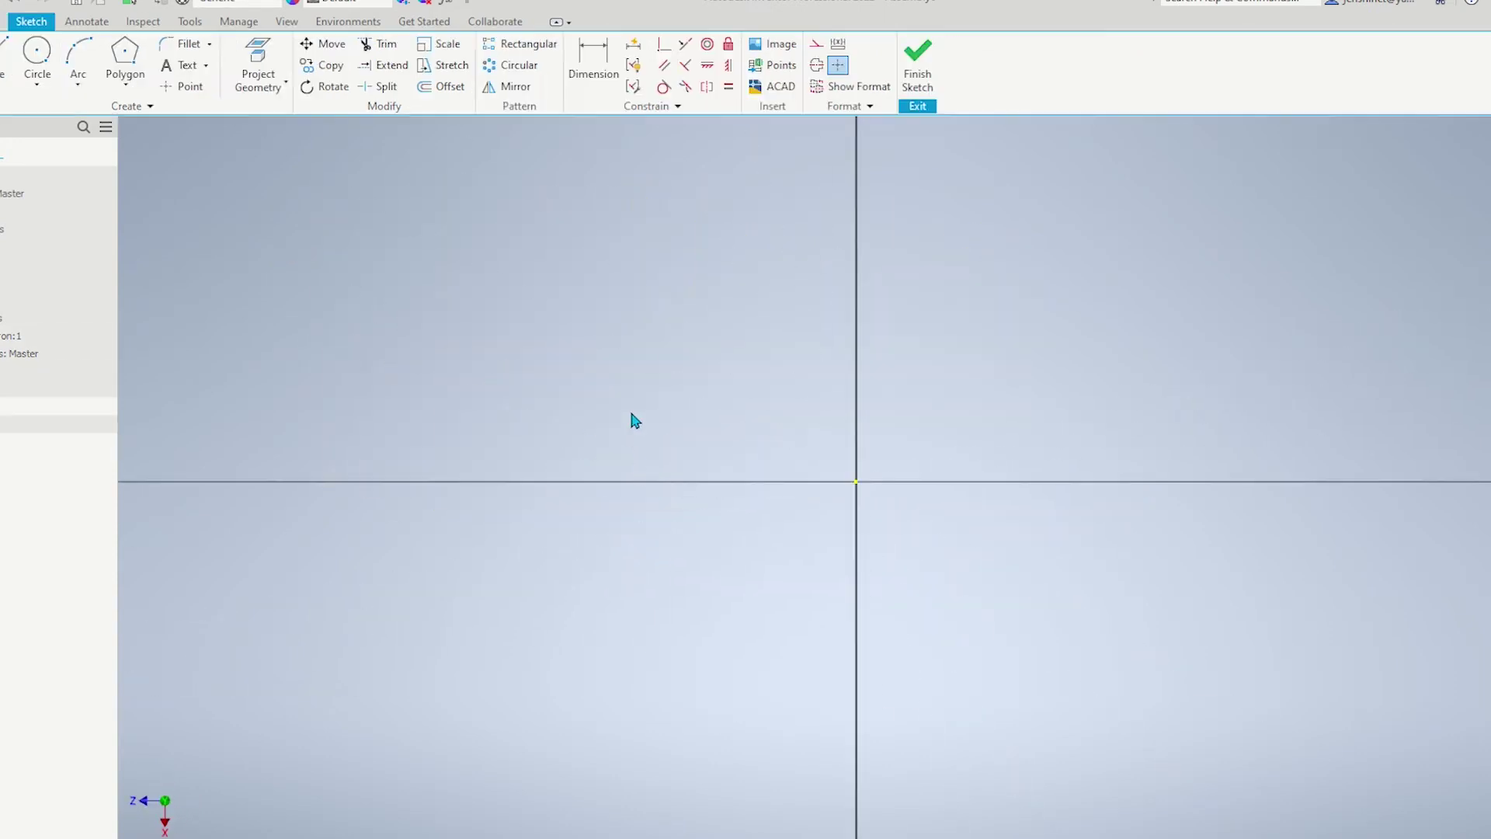
pyautogui.click(122, 54)
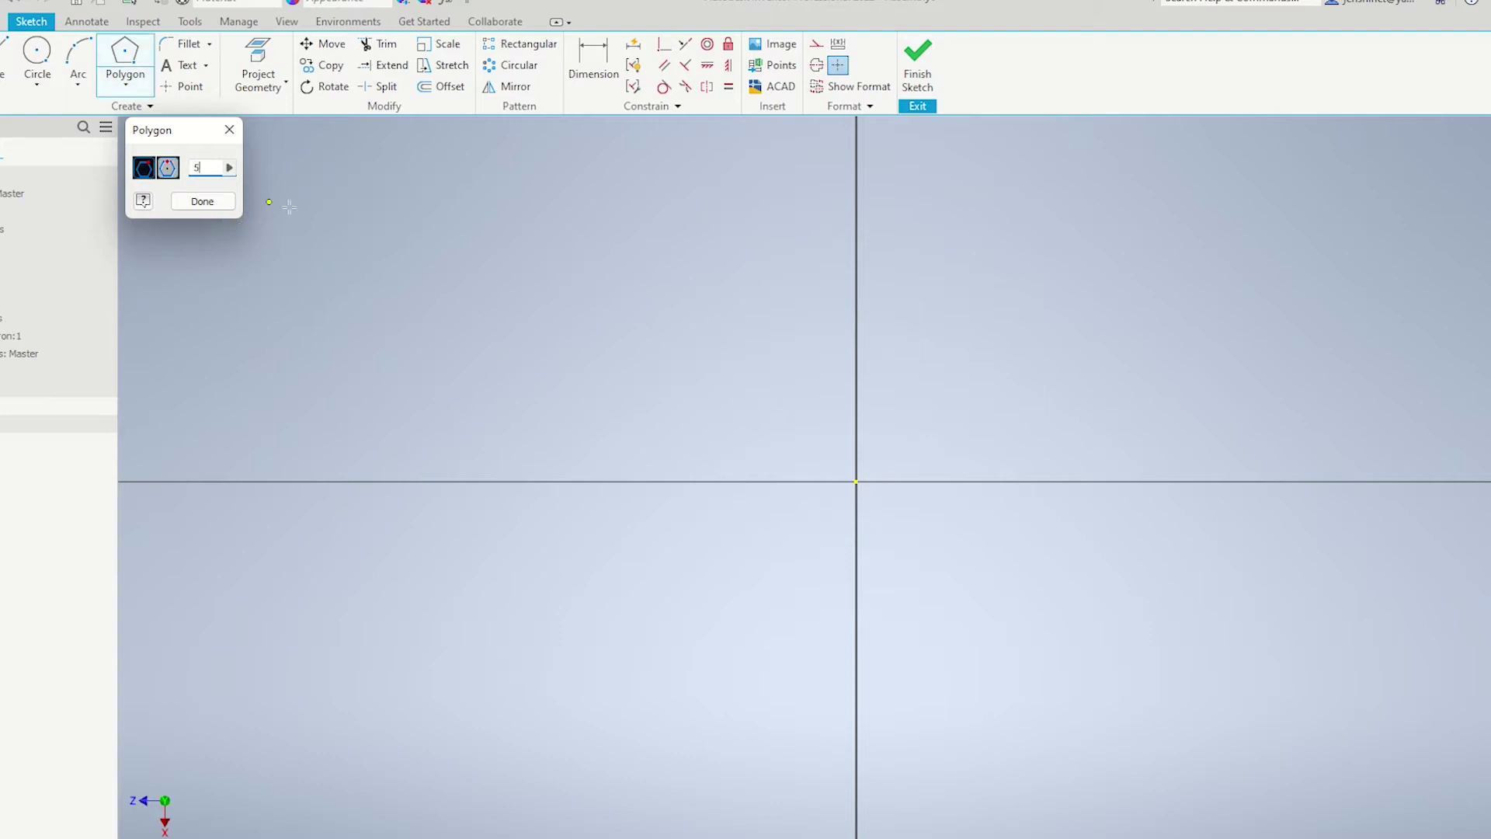
pyautogui.click(856, 481)
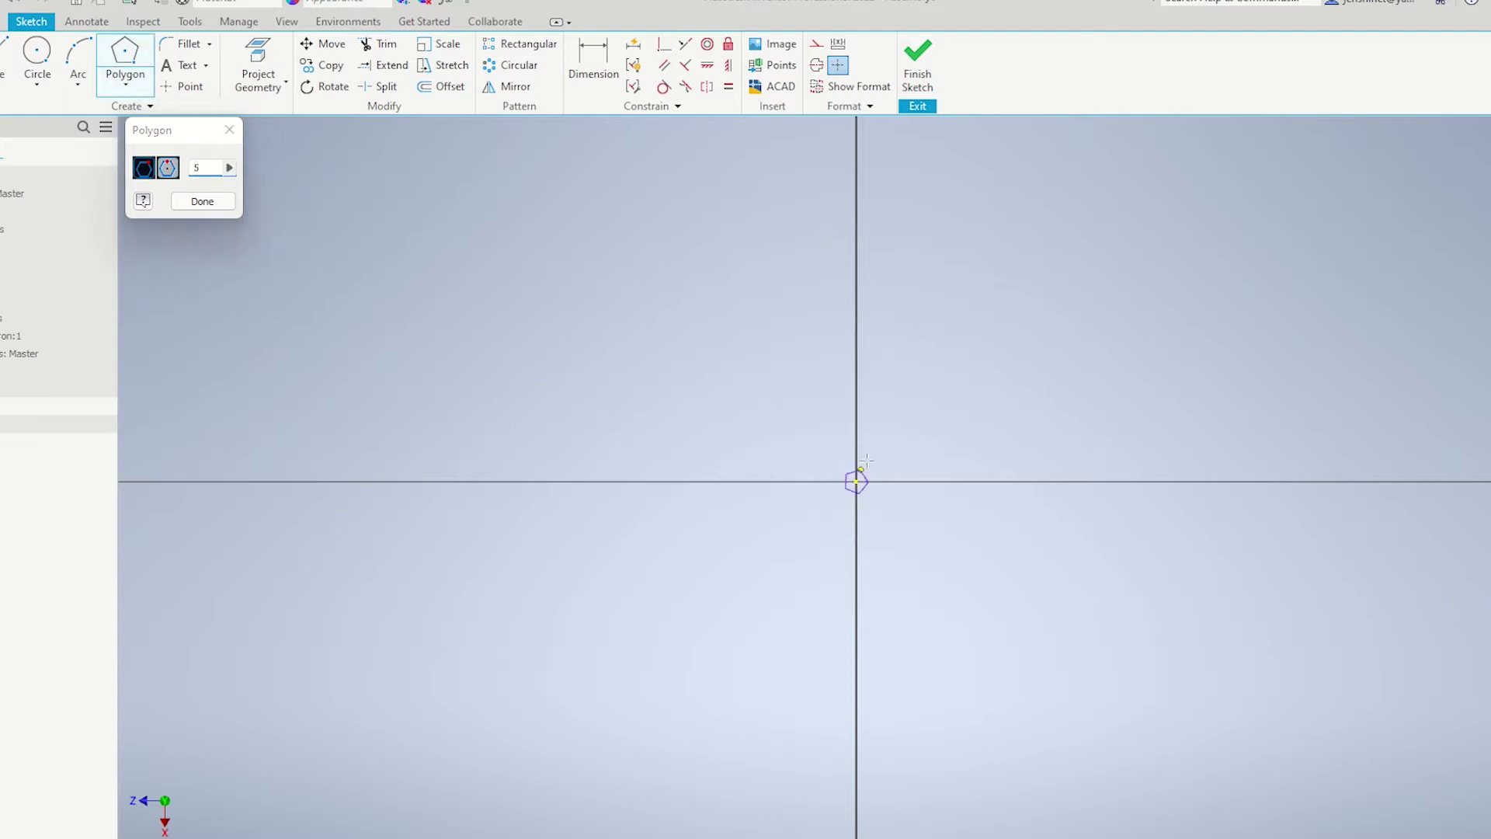
pyautogui.click(1052, 324)
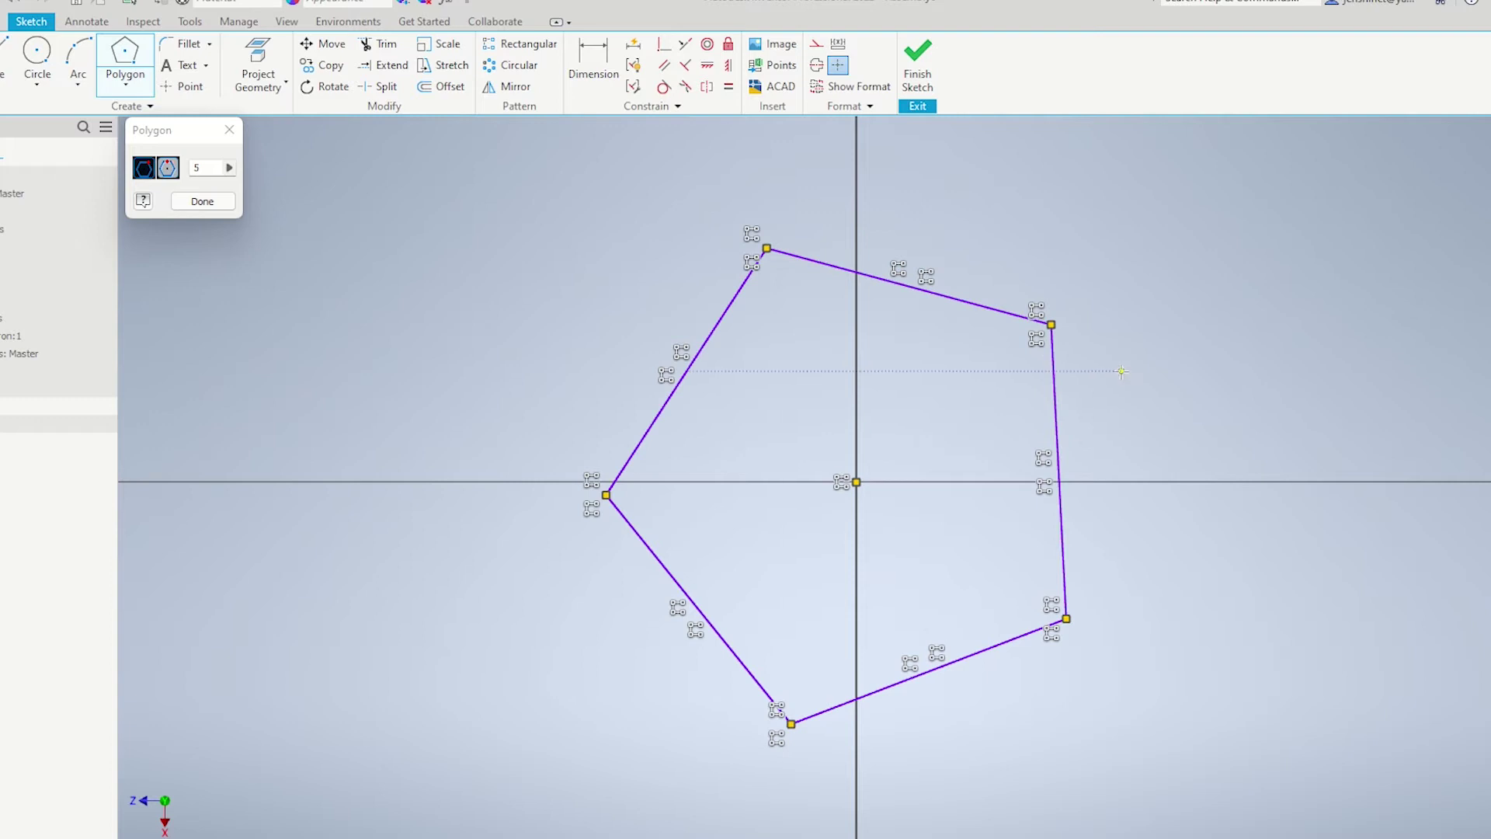
pyautogui.press('Escape')
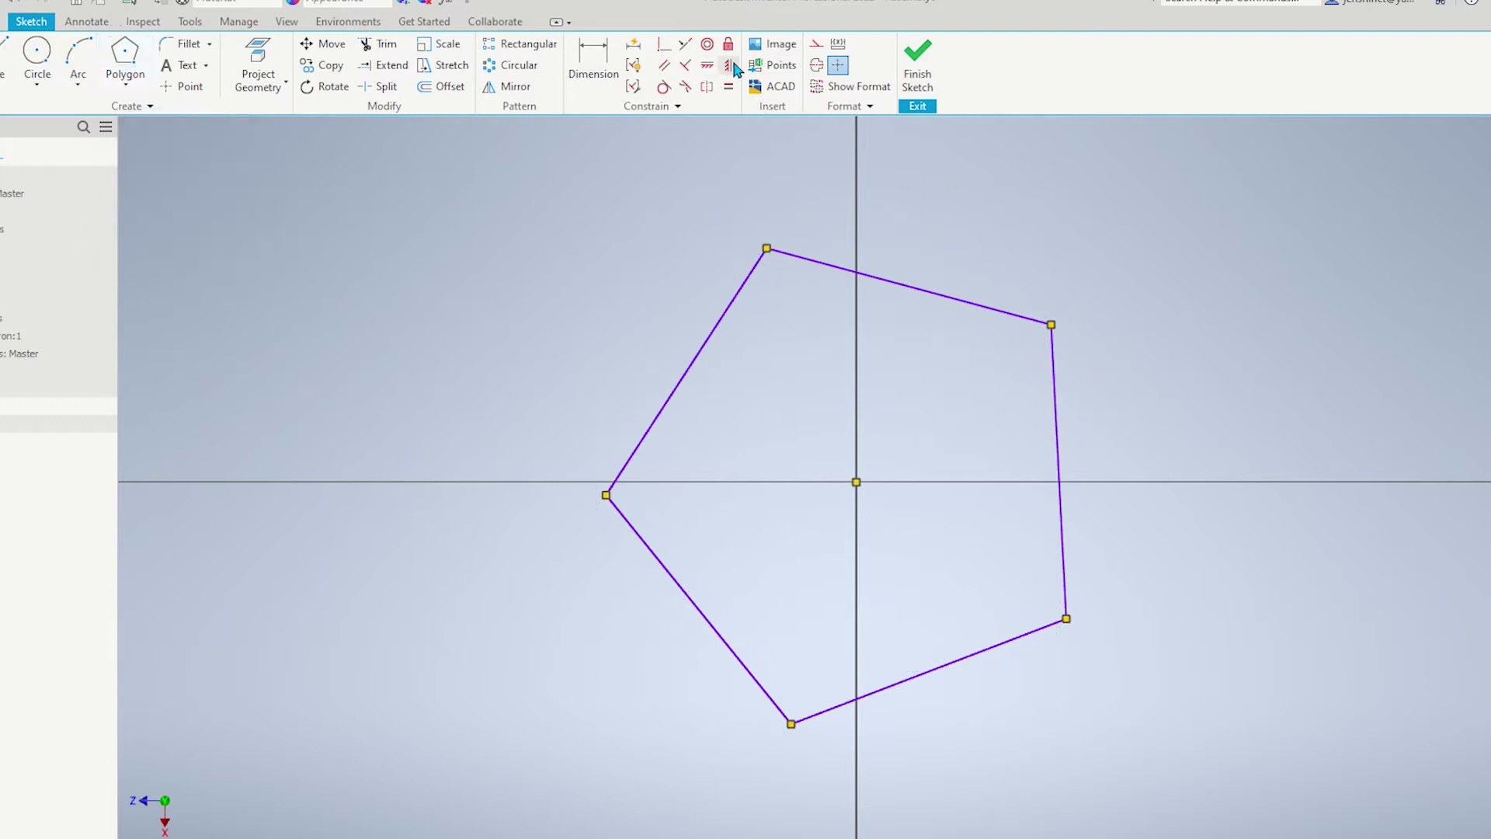
# Step: Apply a vertical constraint to one pentagon side, set its length to 88 mm, and finish the sketch
pyautogui.click(729, 66)
pyautogui.click(966, 655)
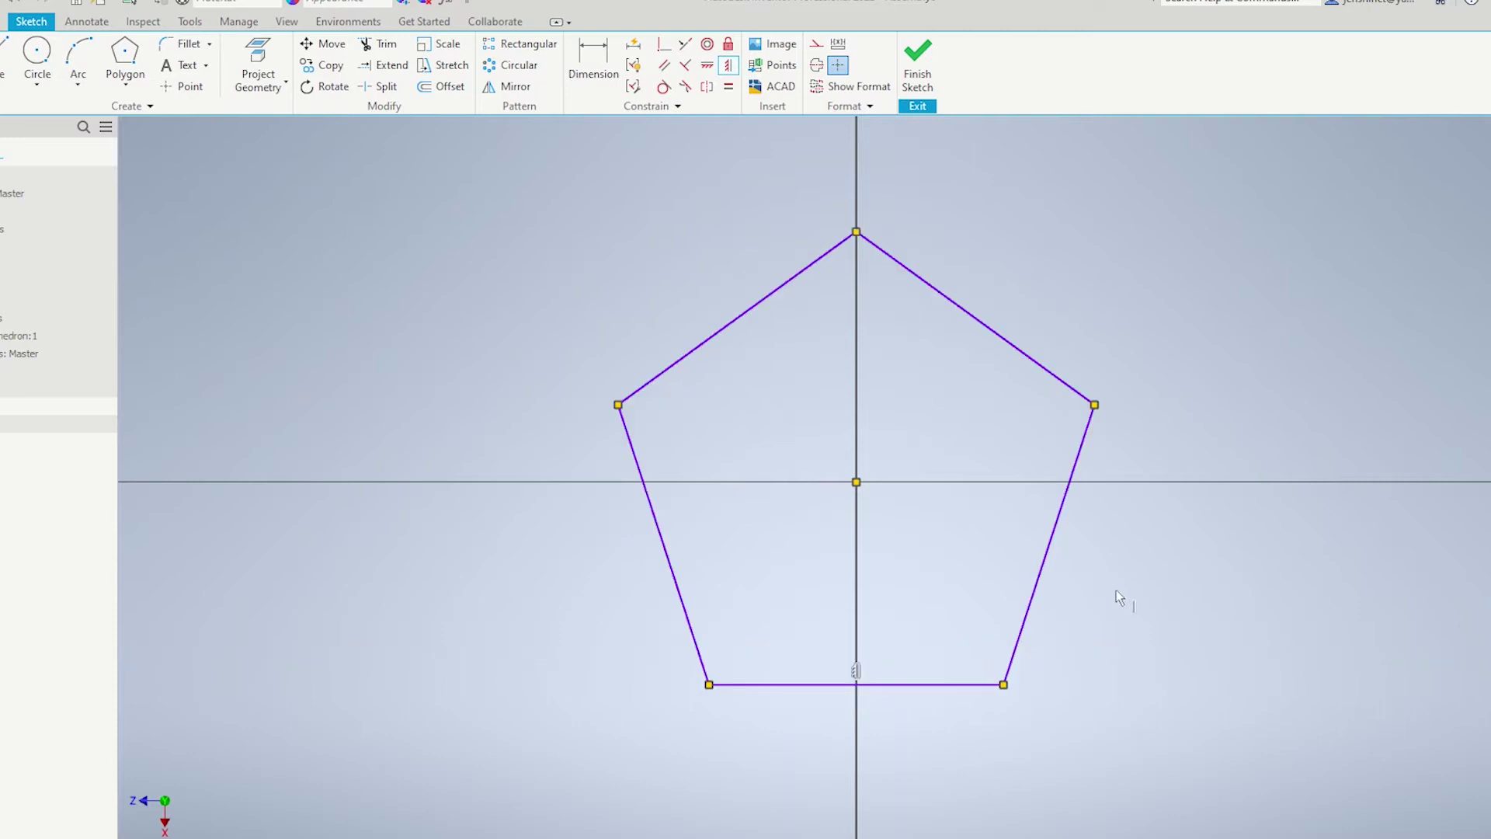
pyautogui.press('d')
pyautogui.click(963, 685)
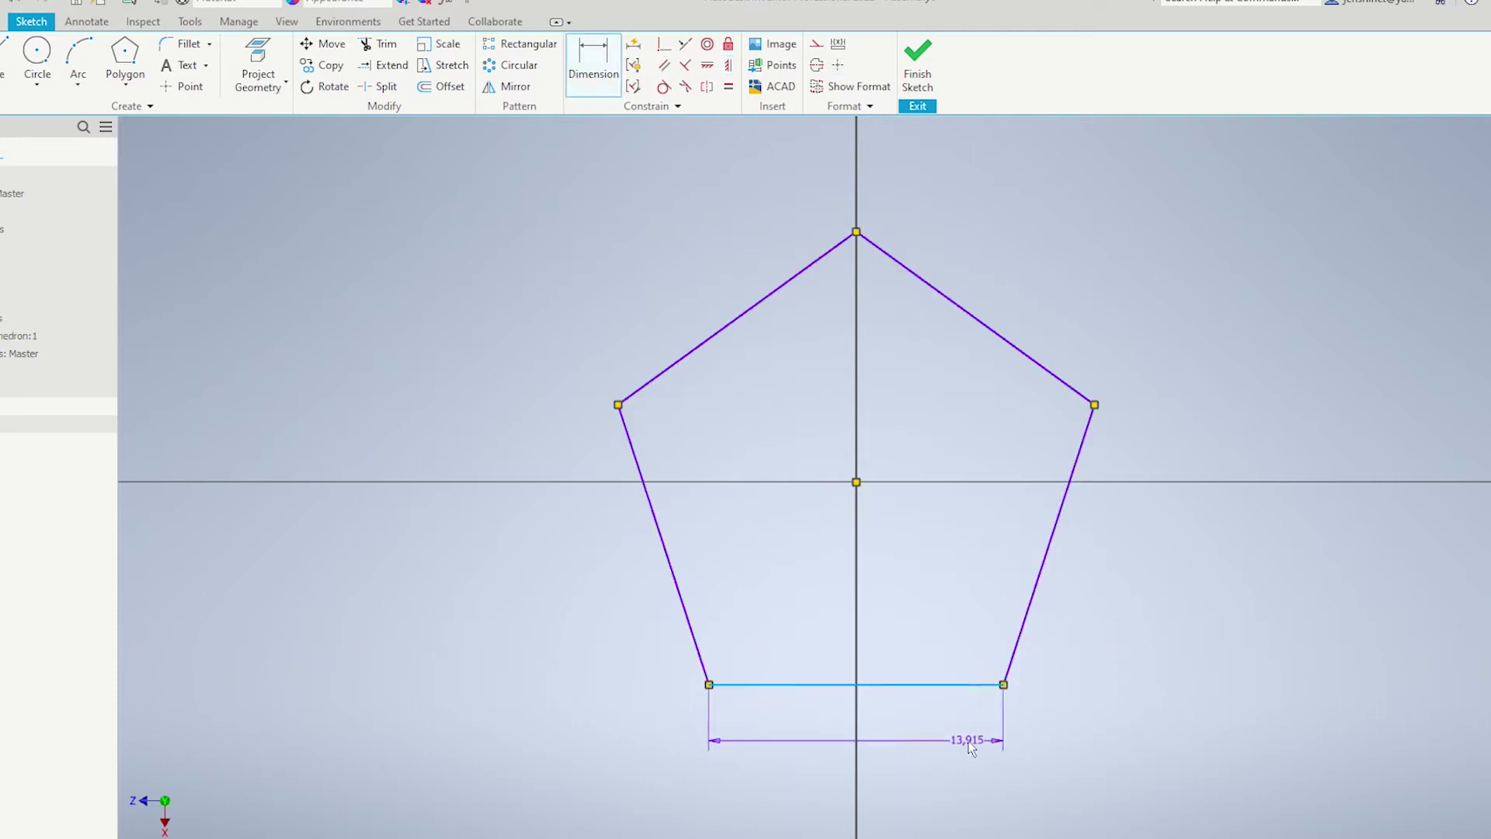
pyautogui.click(969, 746)
pyautogui.write('40')
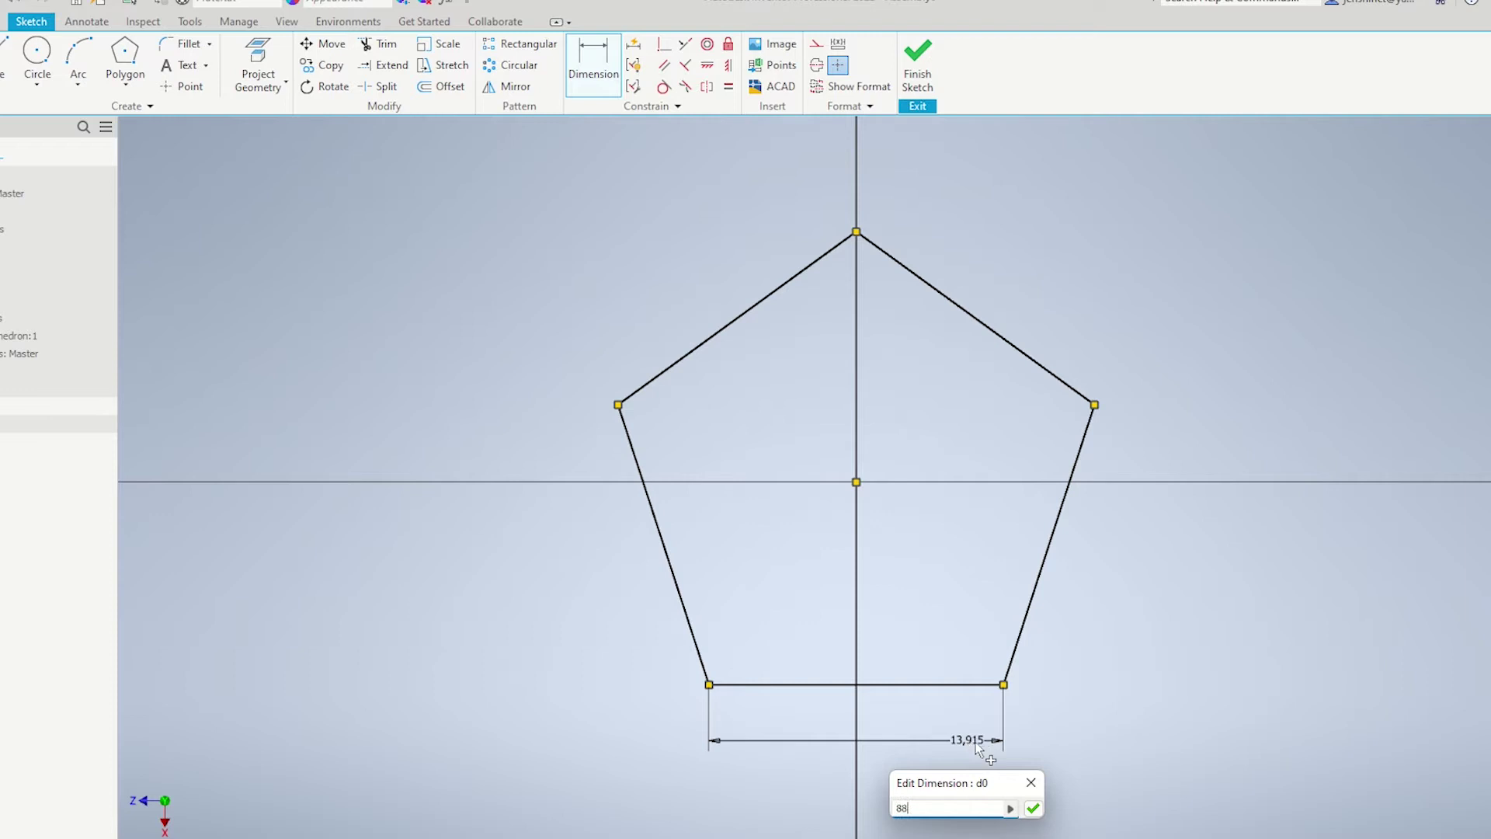
pyautogui.click(1033, 808)
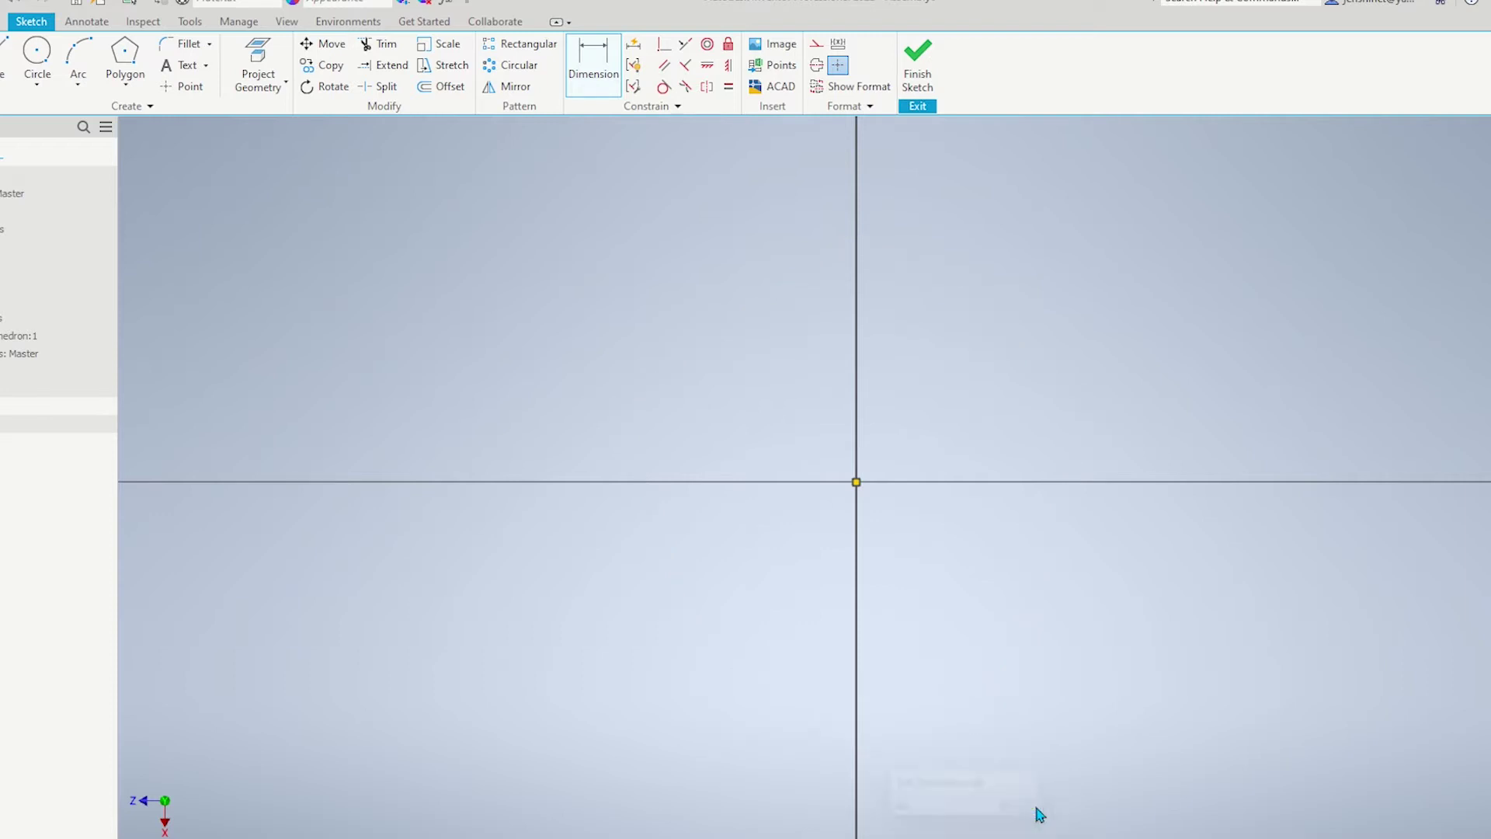
pyautogui.middleClick(1096, 572)
pyautogui.middleClick(1096, 572)
pyautogui.click(903, 68)
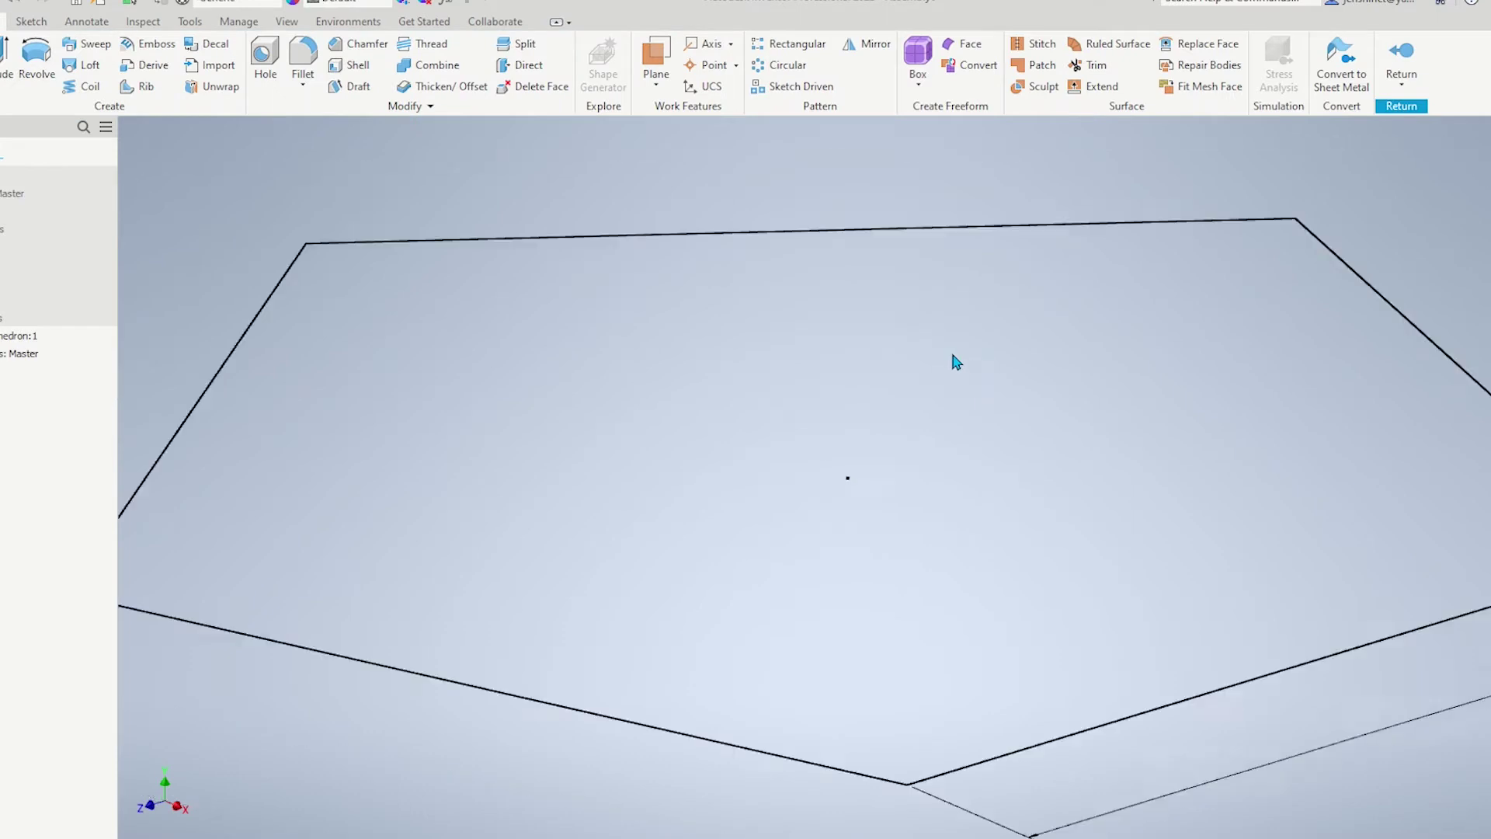
# Step: Create a boundary patch surface from the closed pentagon sketch loop
pyautogui.click(1038, 67)
pyautogui.click(1015, 327)
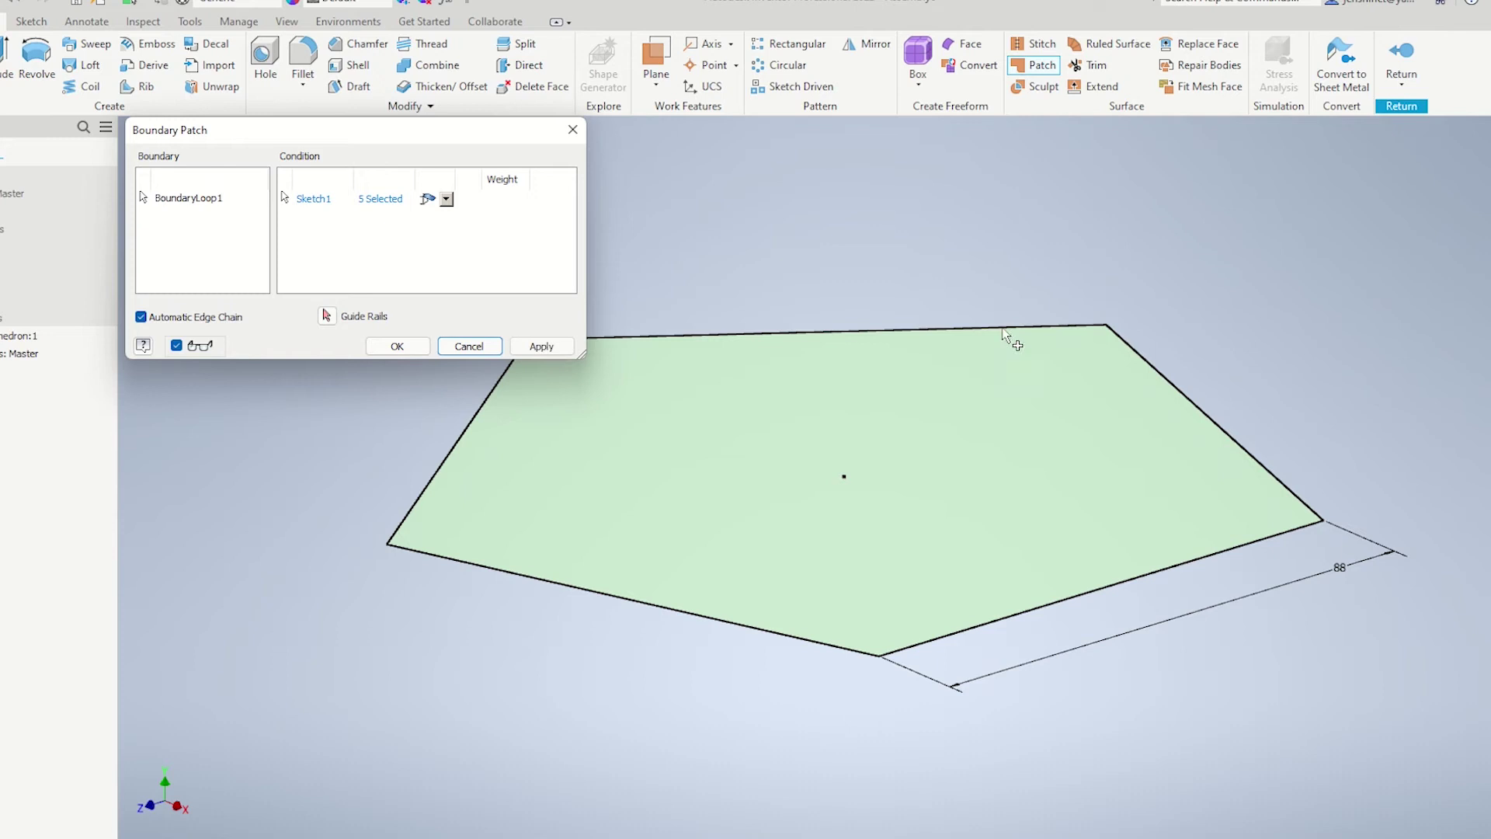
pyautogui.click(399, 345)
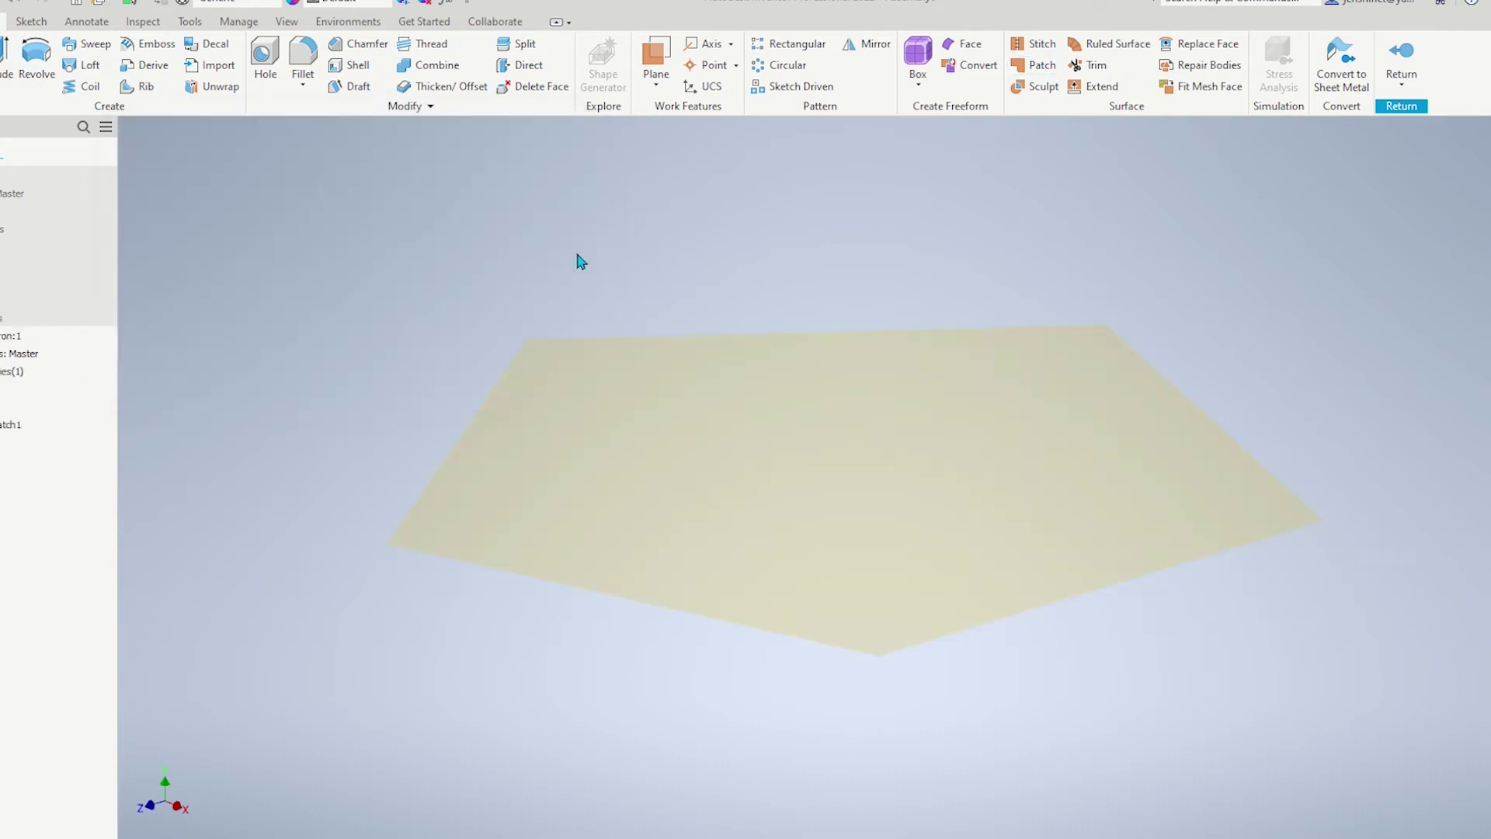
pyautogui.hotkey('ctrl', 'z')
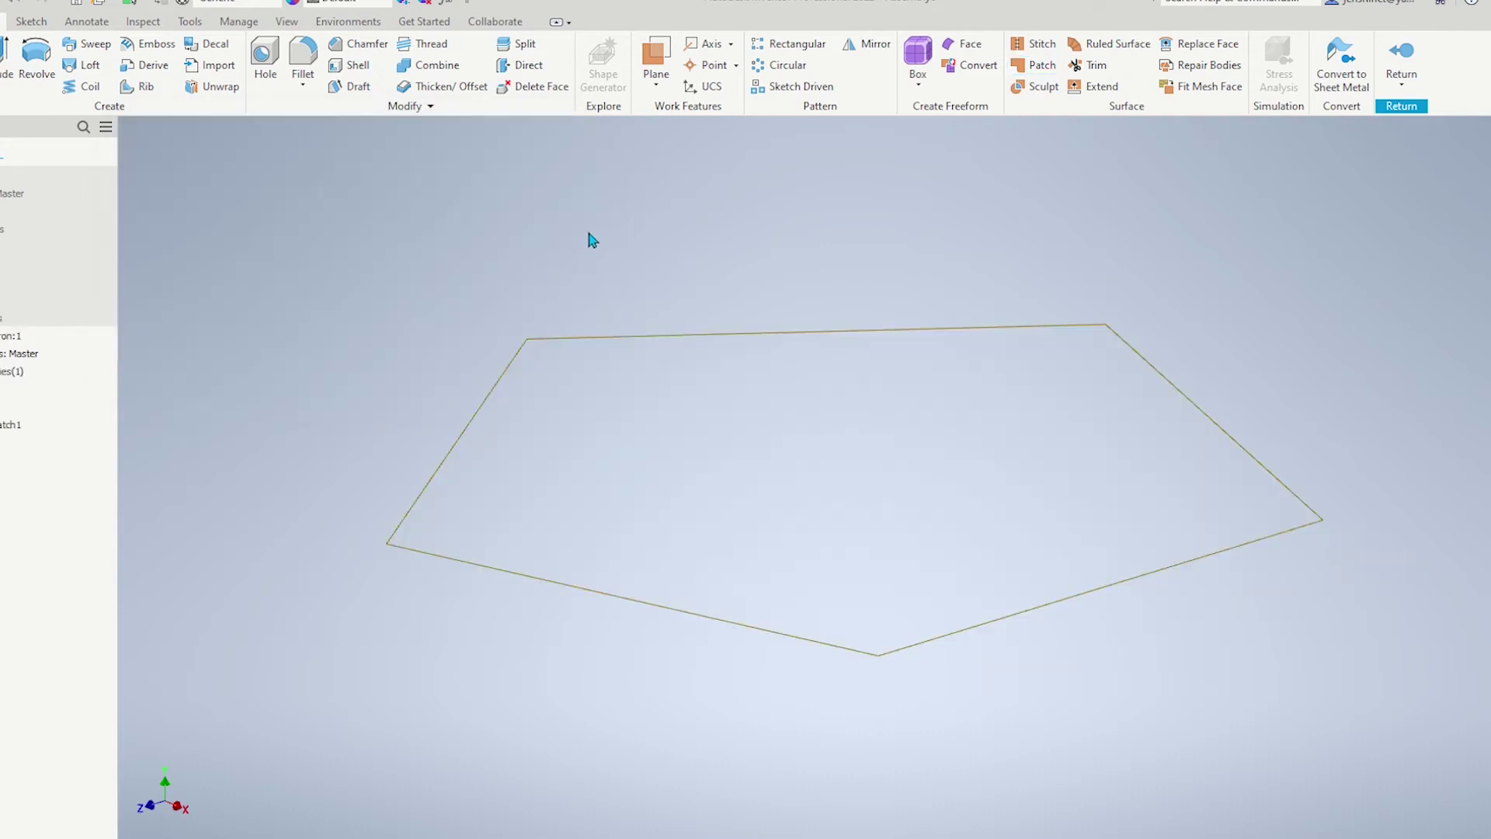
pyautogui.hotkey('ctrl', 'y')
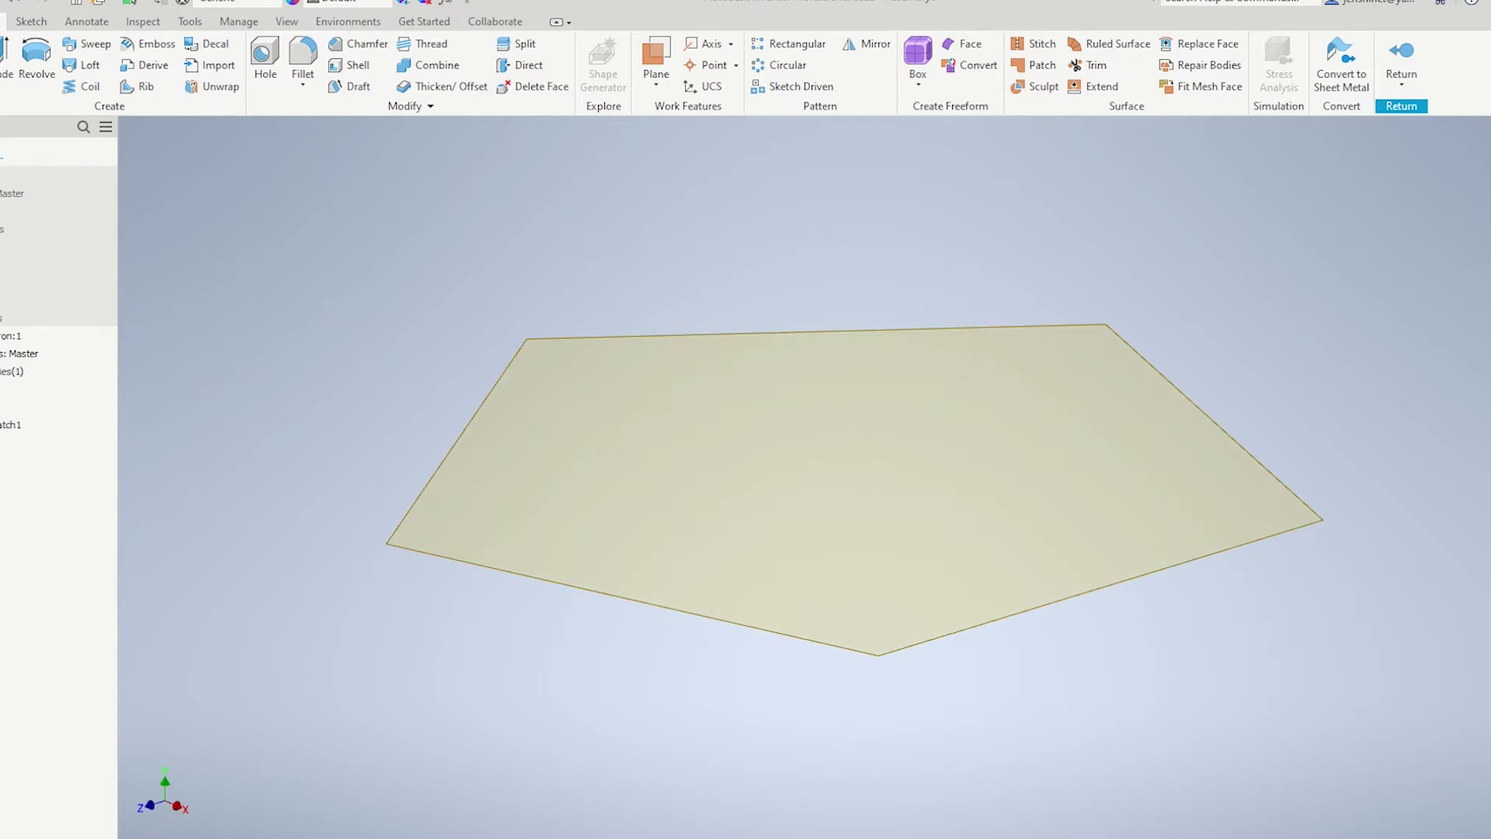
# Step: Start a 3D sketch and include two adjacent edges of the pentagon surface as reference geometry
pyautogui.click(3, 94)
pyautogui.click(7, 152)
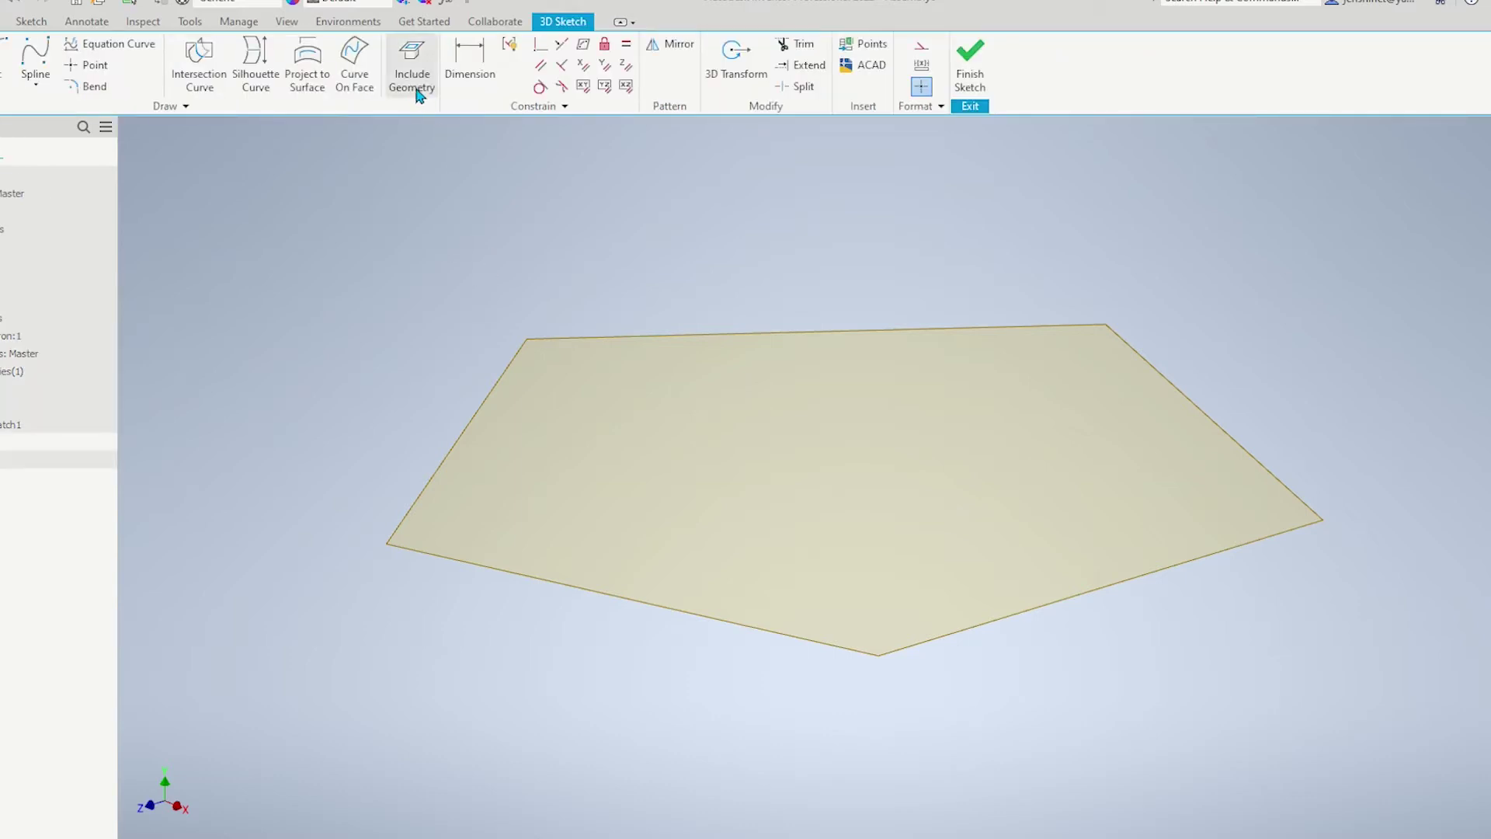
pyautogui.click(412, 78)
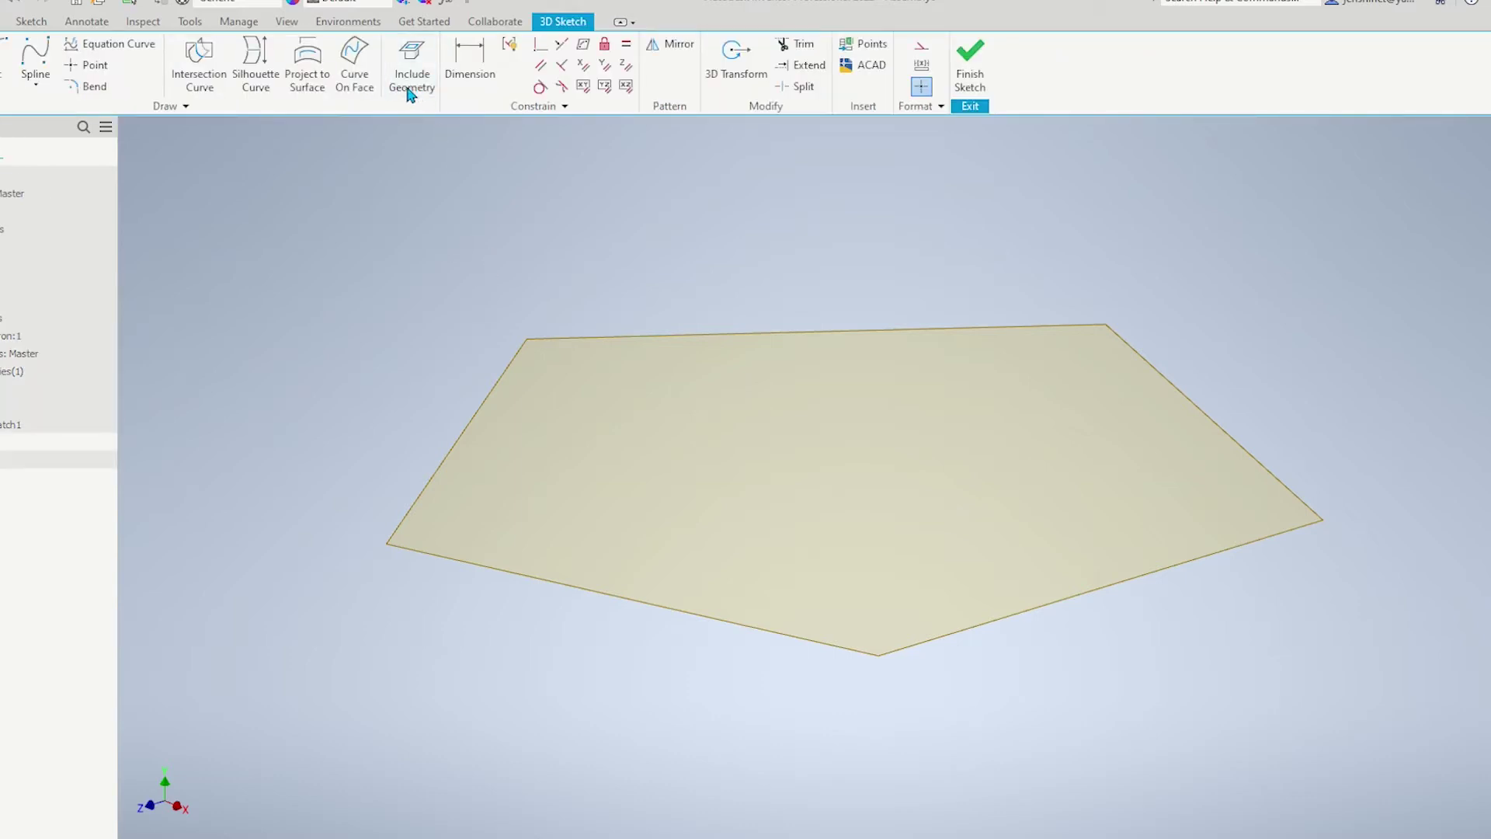
pyautogui.click(576, 340)
pyautogui.click(504, 367)
pyautogui.rightClick(504, 366)
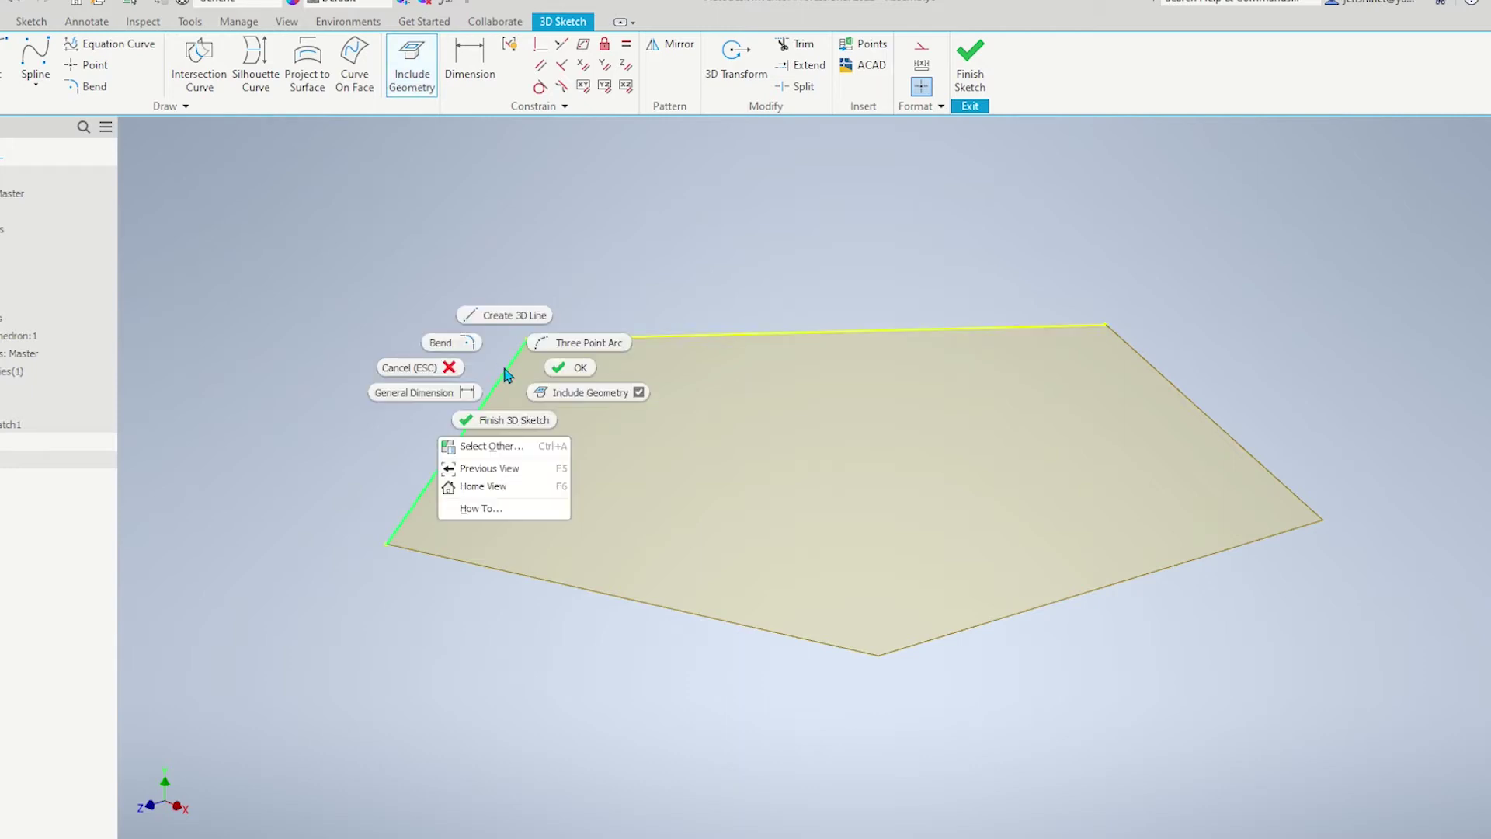
pyautogui.click(561, 367)
# Step: Draw a 3D line rising above the pentagon from the vertex shared by the two included edges
pyautogui.rightClick(599, 266)
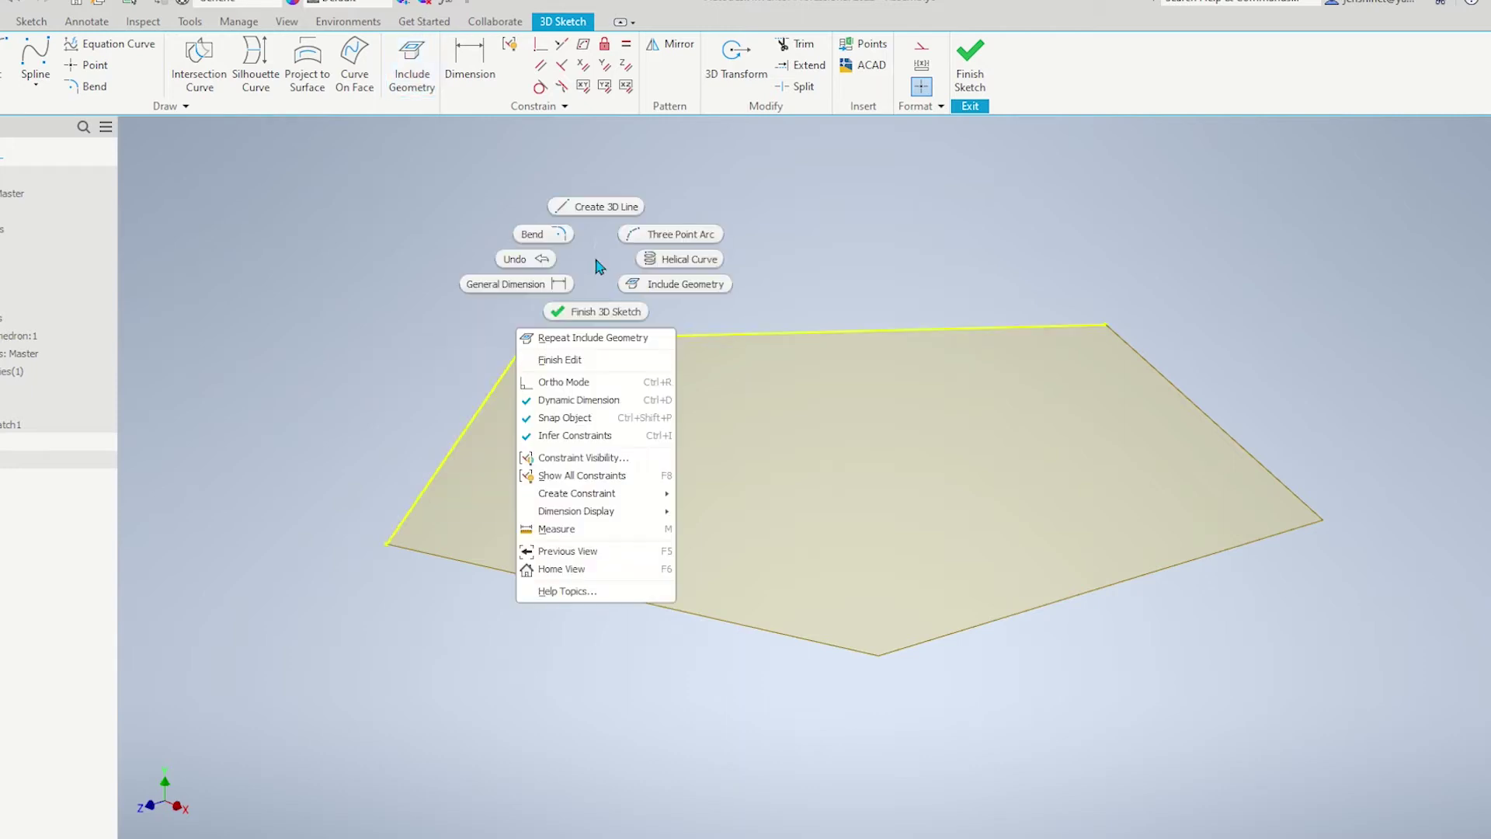
pyautogui.click(599, 204)
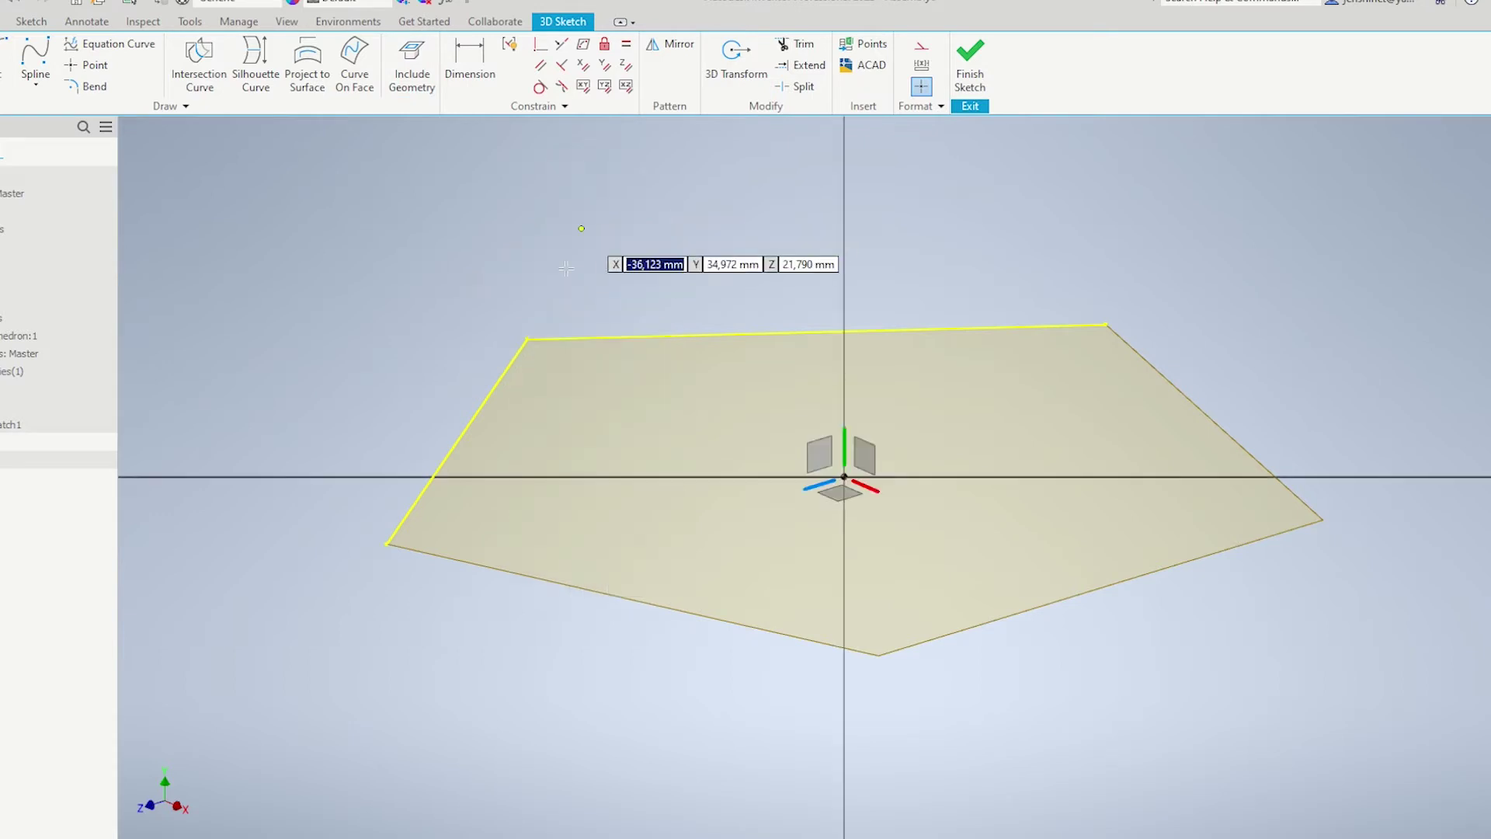
pyautogui.click(526, 337)
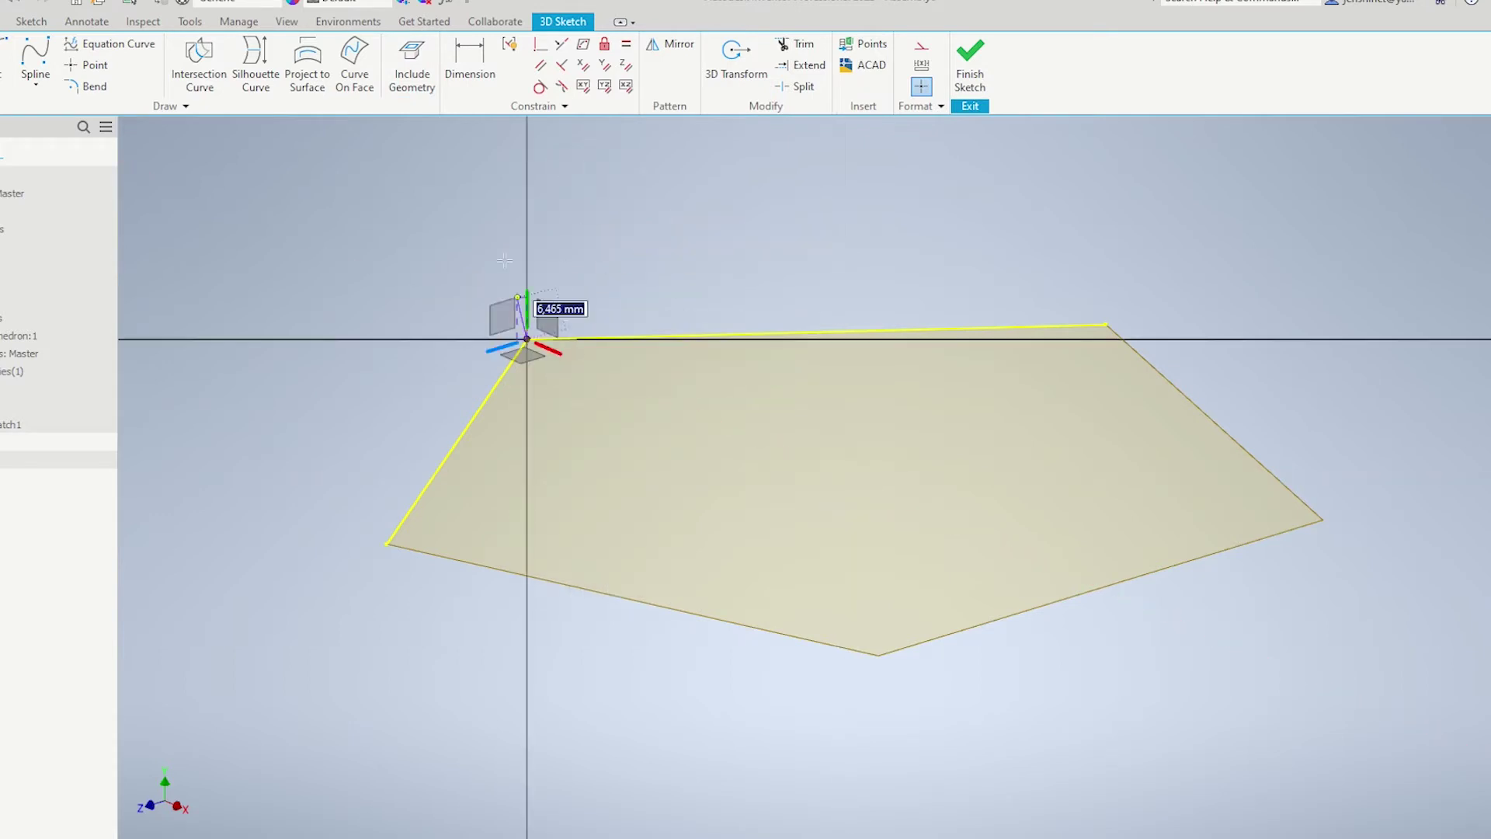
pyautogui.click(449, 130)
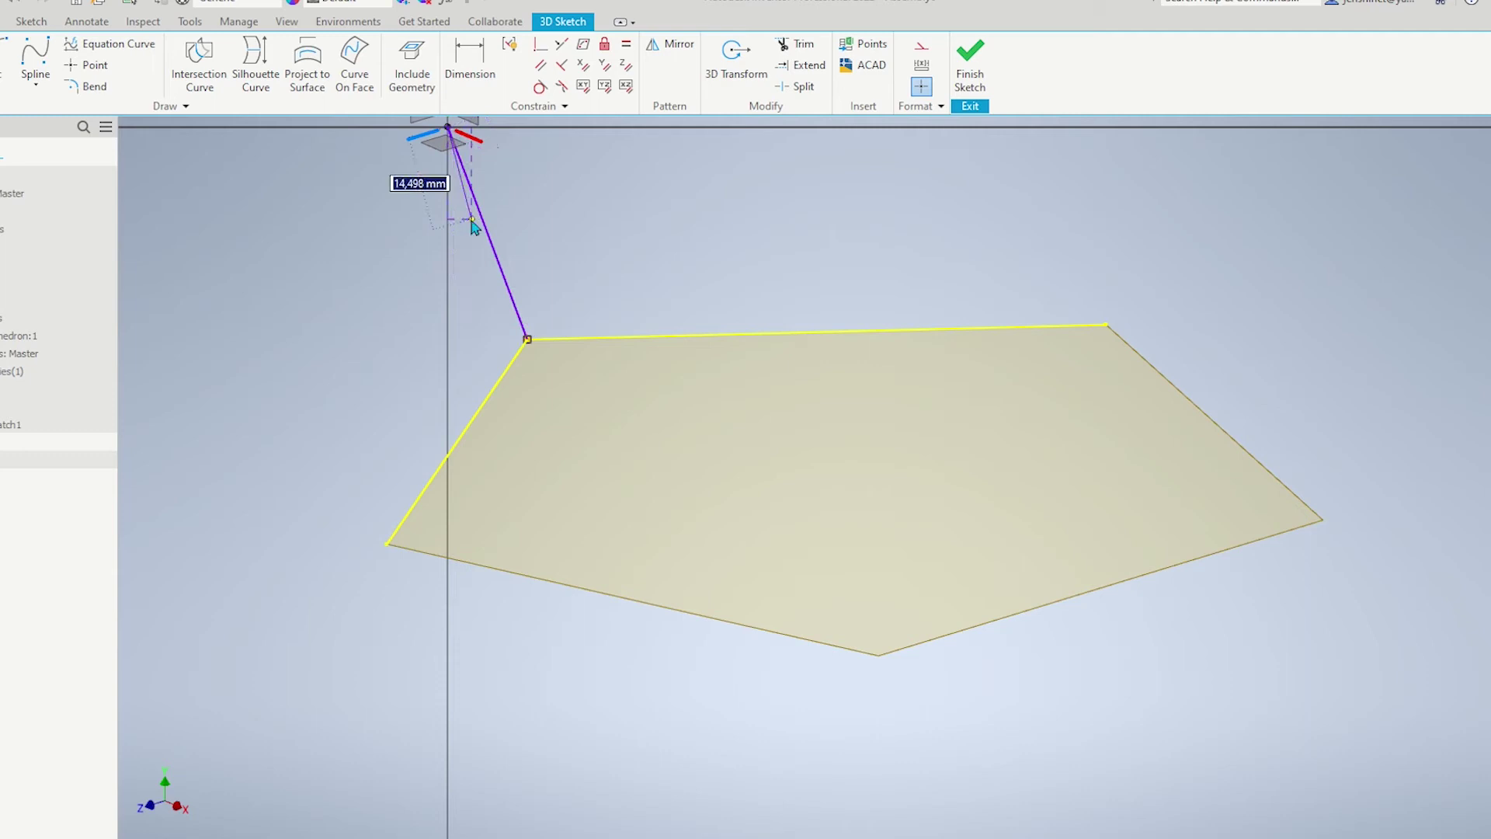
pyautogui.press('Escape')
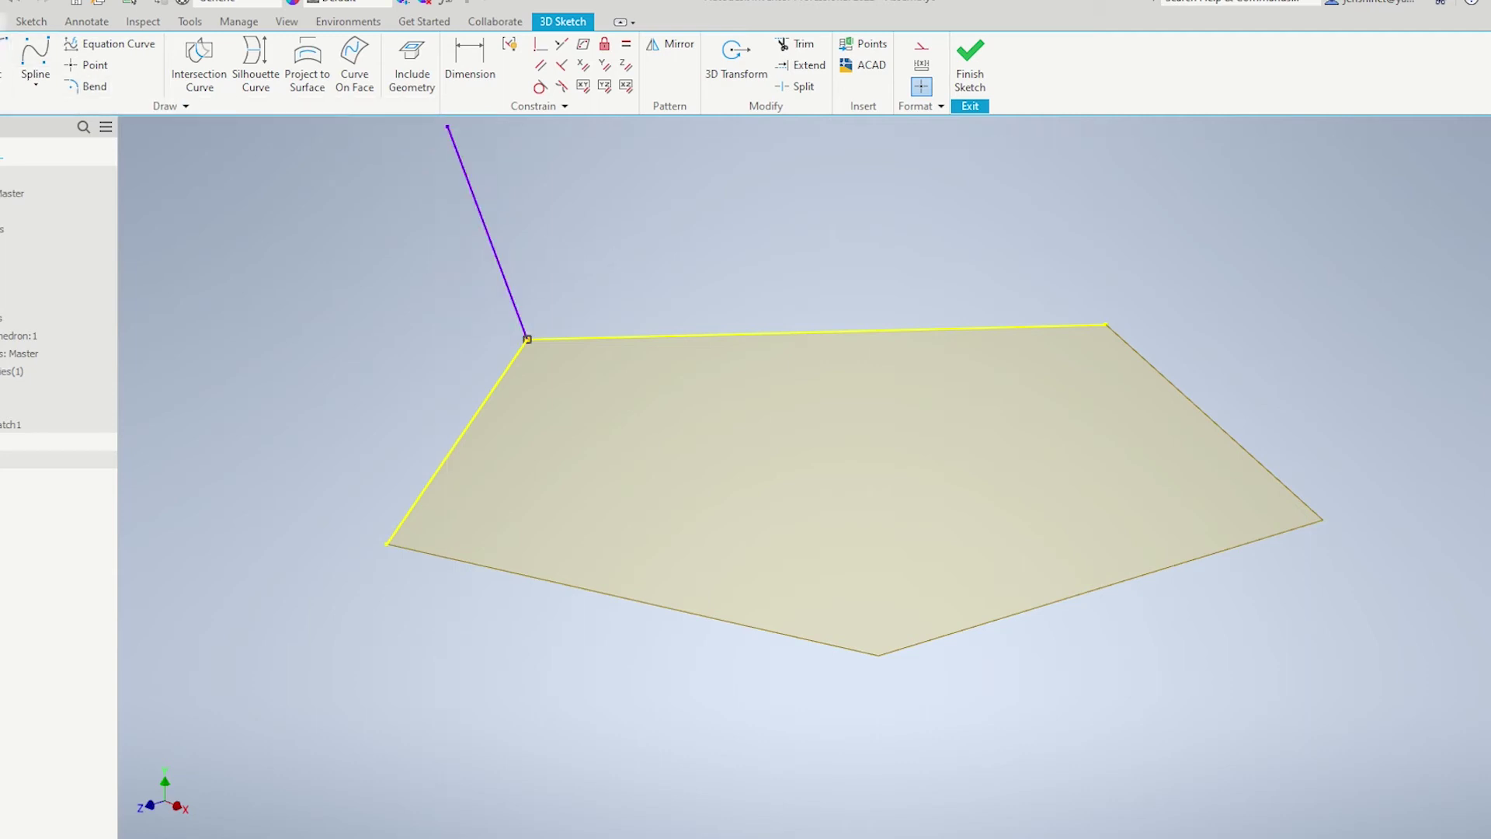
# Step: Create a work plane through the 3D line and one of the two included pentagon edges
pyautogui.click(3, 21)
pyautogui.click(655, 66)
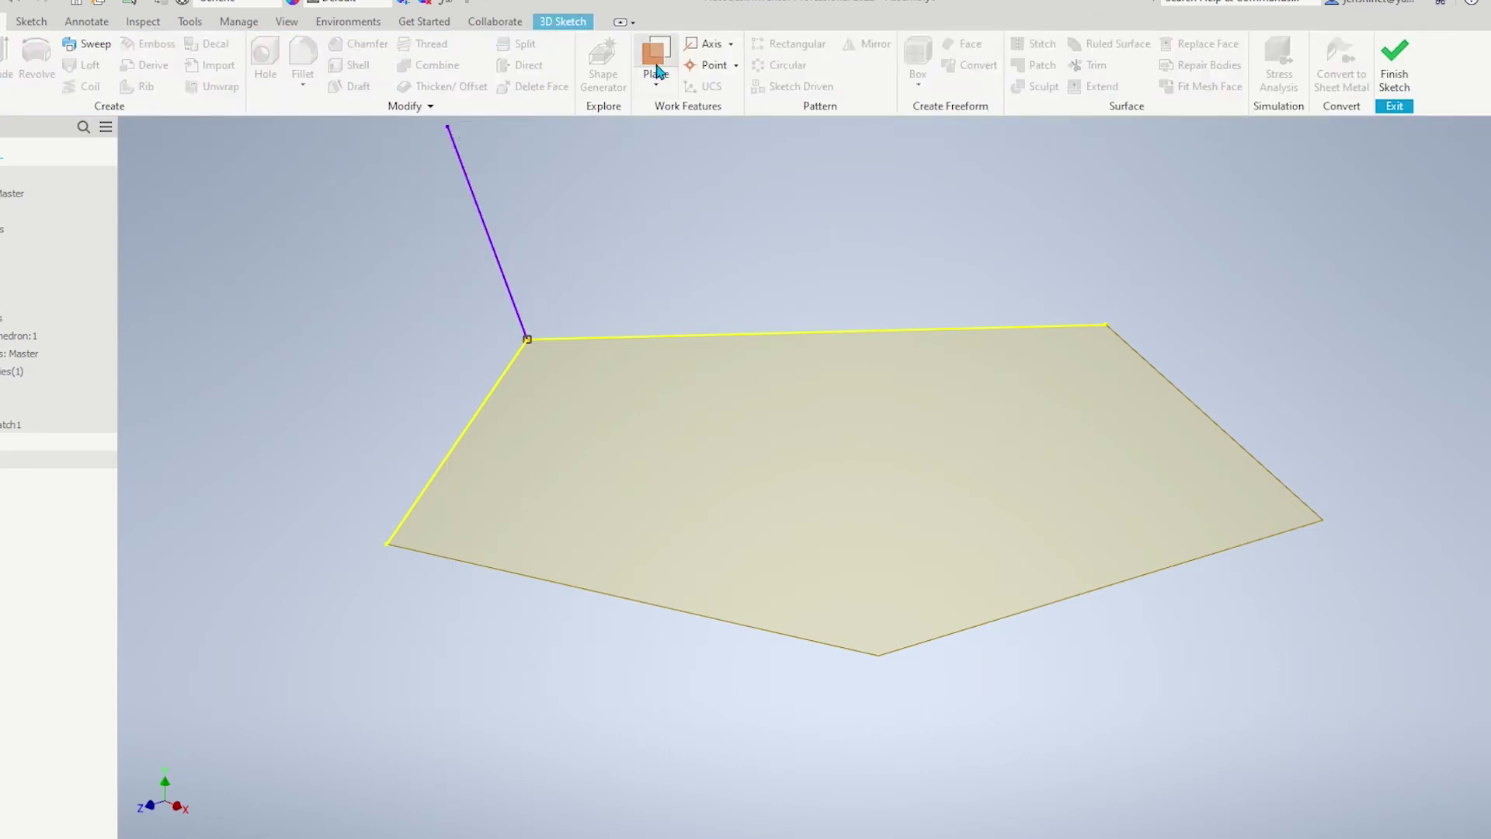
pyautogui.click(509, 284)
pyautogui.click(589, 337)
pyautogui.press('F5')
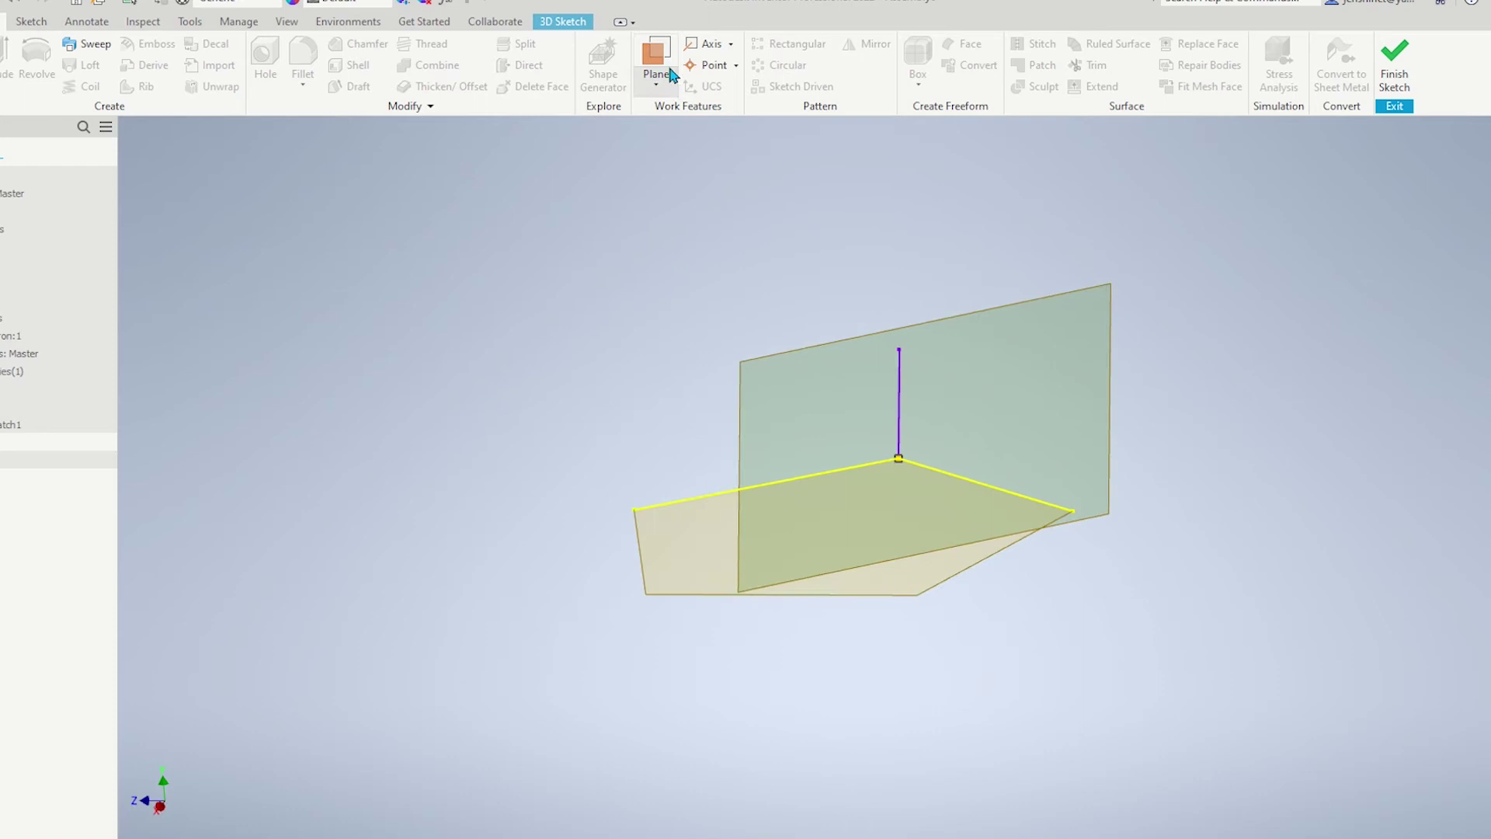
# Step: Create a second work plane through the 3D line and the other included pentagon edge
pyautogui.click(652, 69)
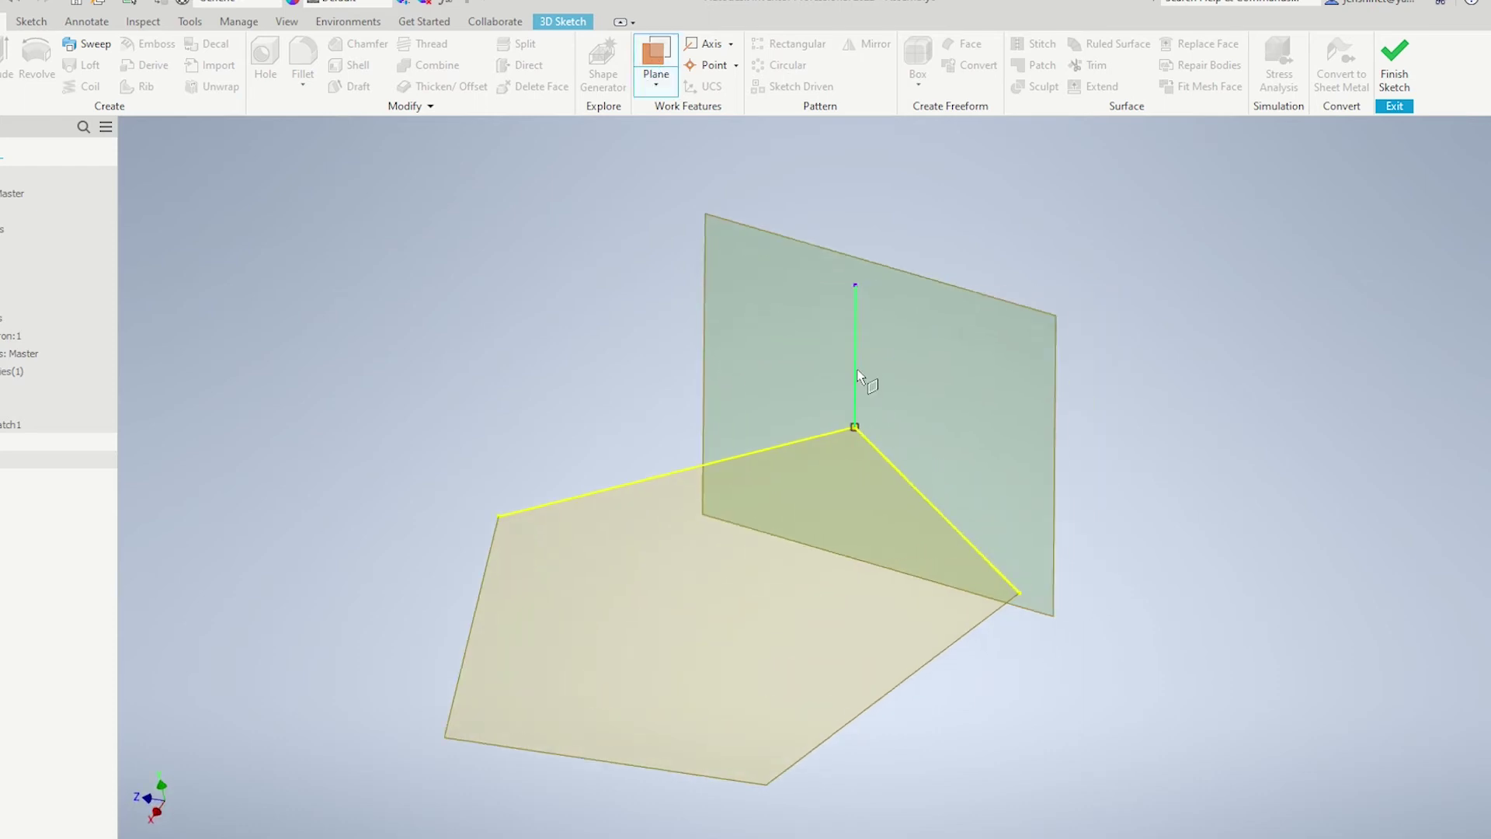
pyautogui.click(857, 373)
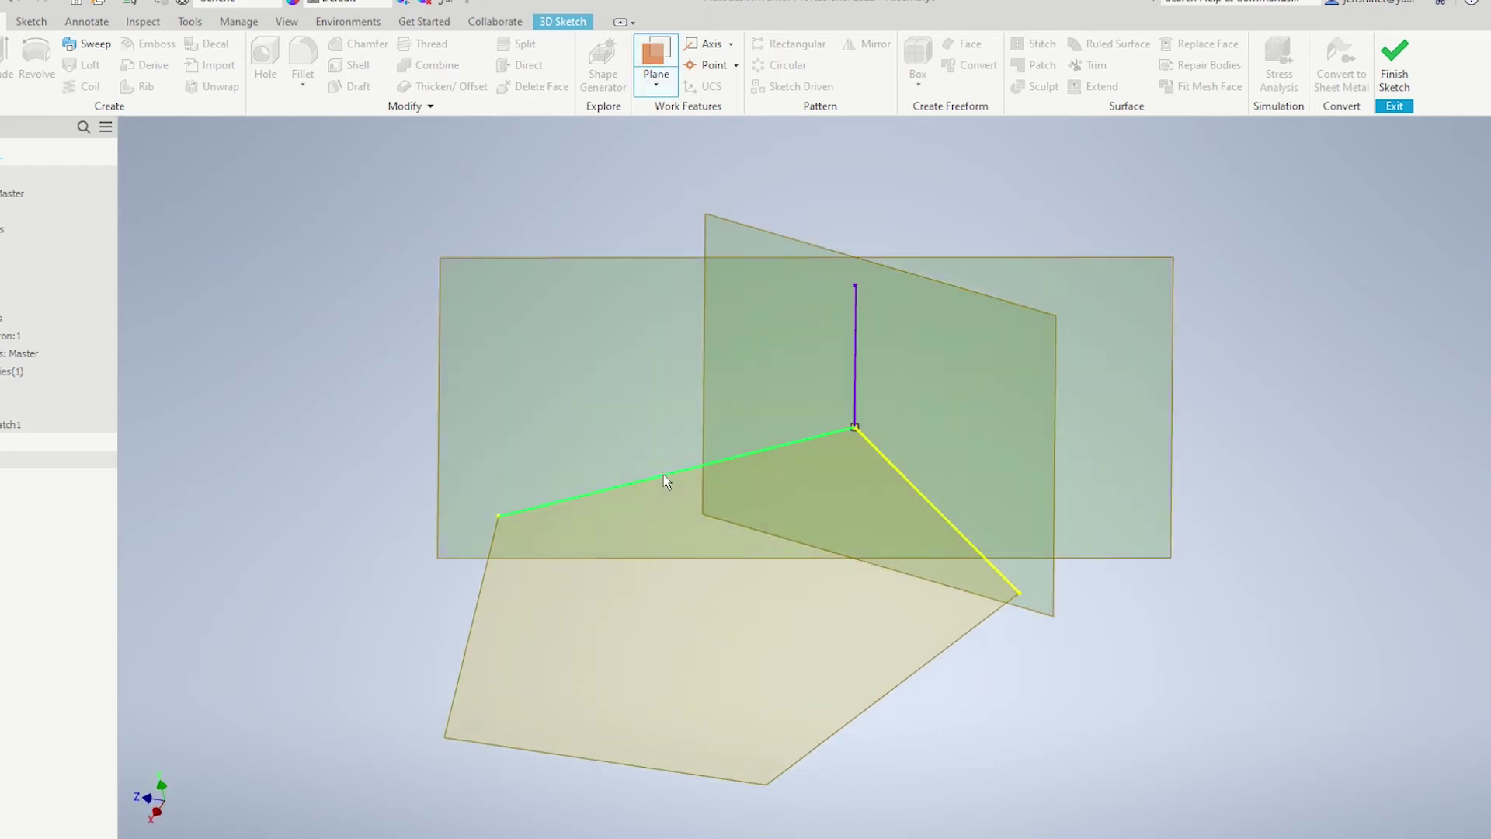
pyautogui.click(663, 476)
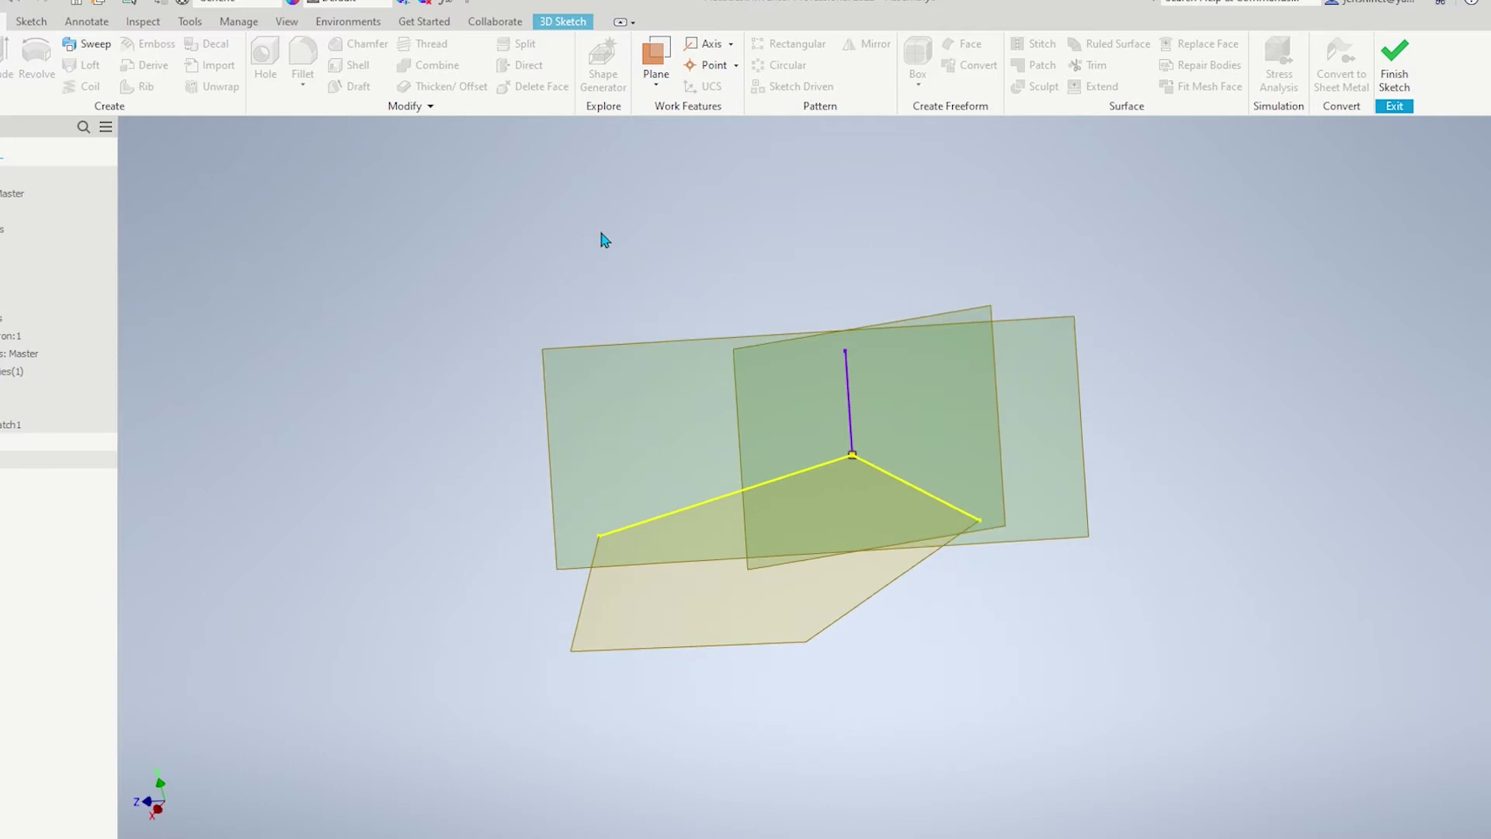
# Step: Dimension the angle between the upright 3D line and the included pentagon edge on its right
pyautogui.rightClick(1084, 328)
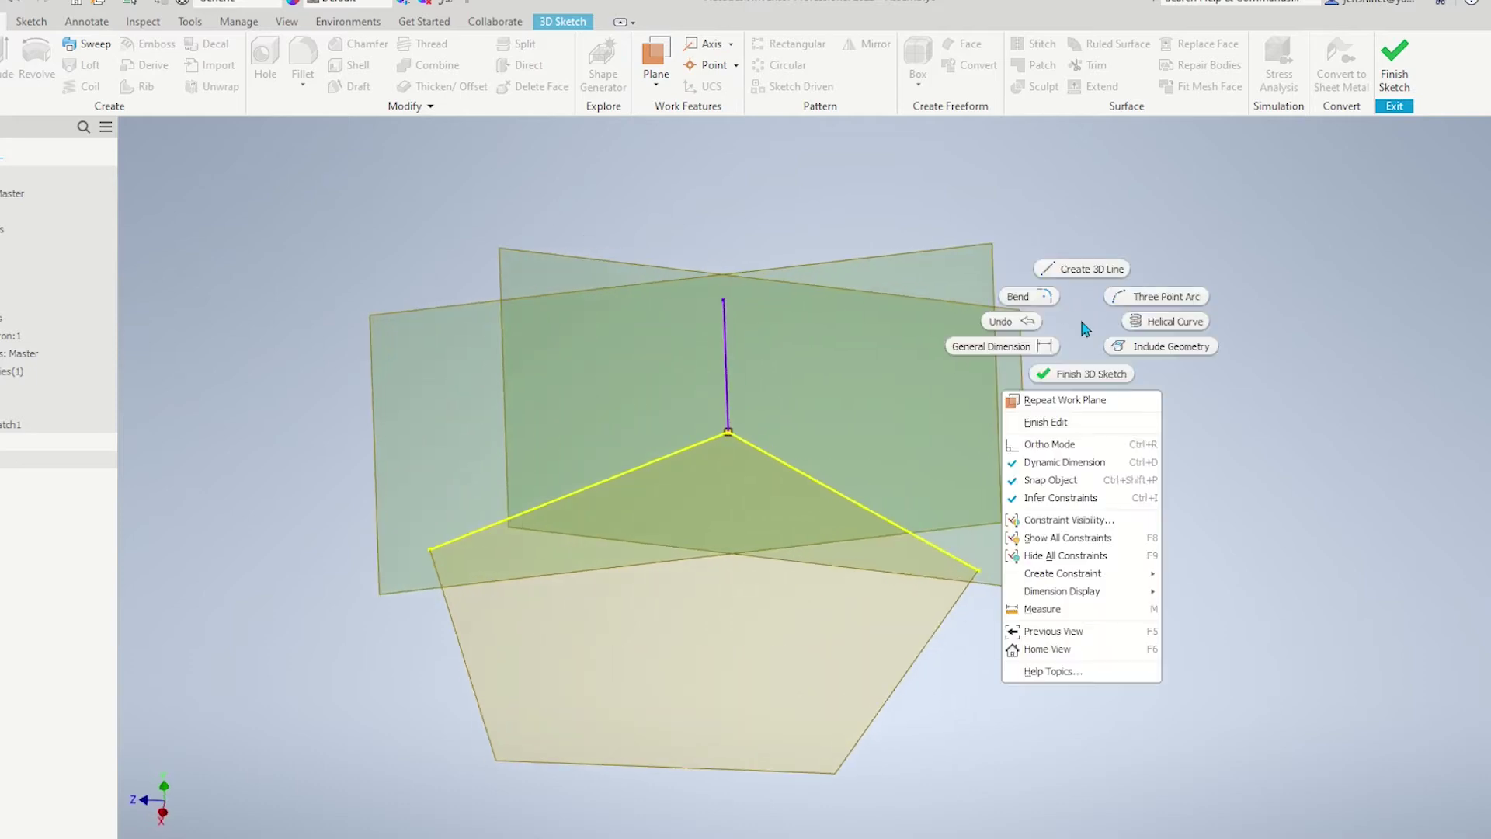
pyautogui.click(1025, 344)
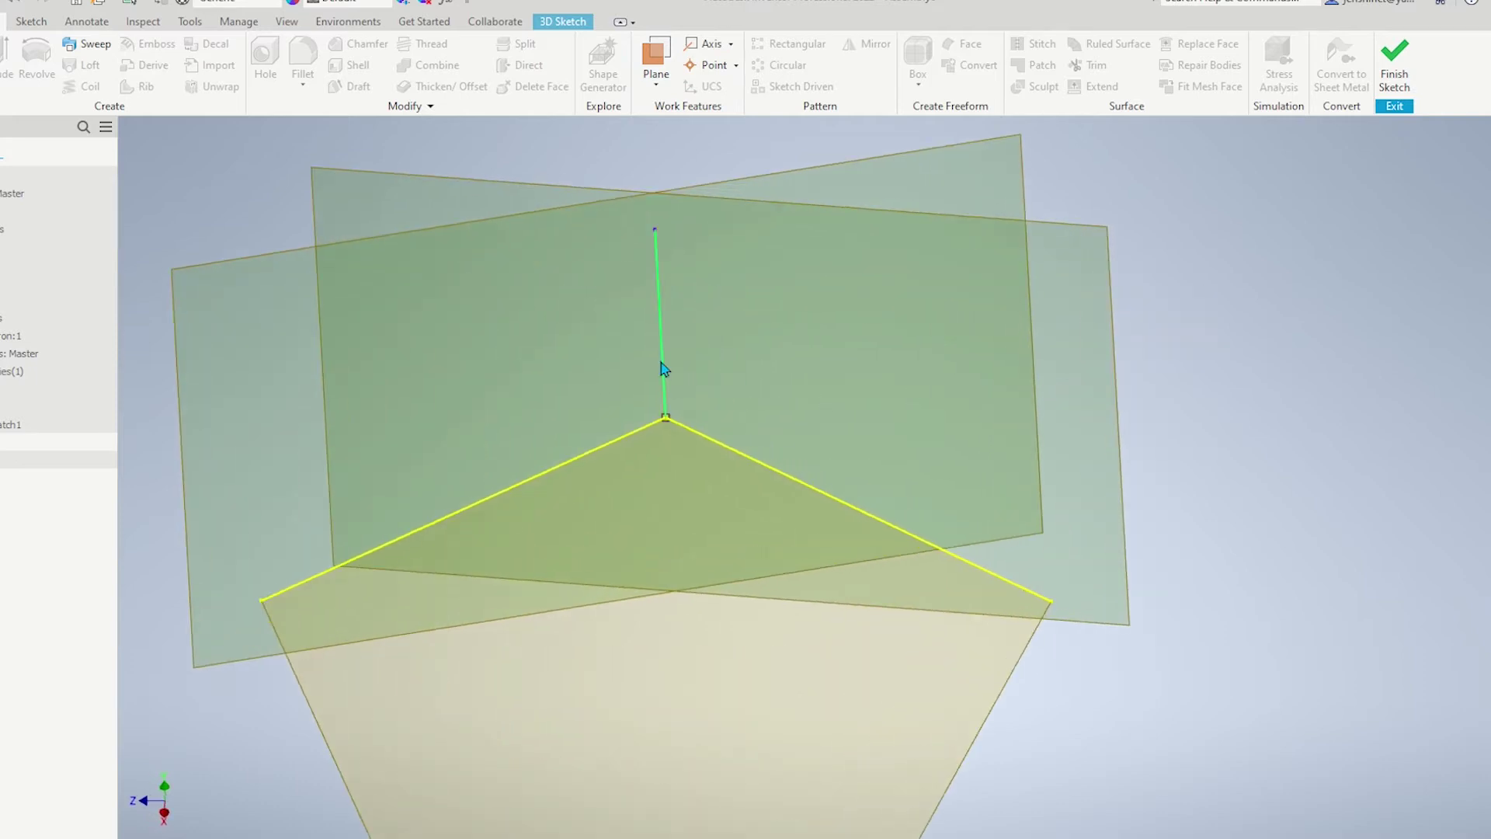
pyautogui.click(664, 369)
pyautogui.click(739, 450)
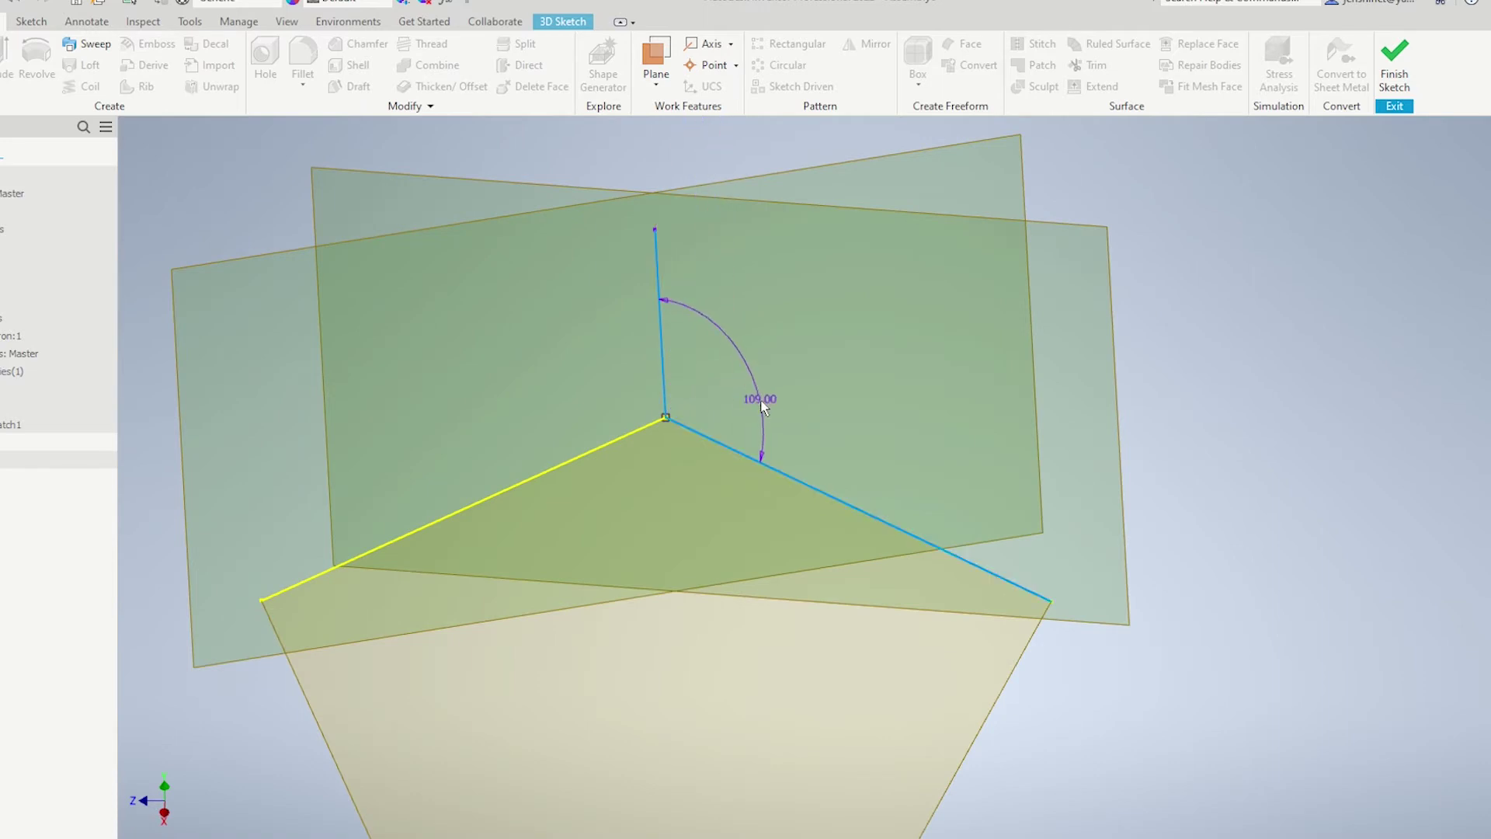
pyautogui.click(759, 401)
pyautogui.click(822, 466)
pyautogui.click(662, 362)
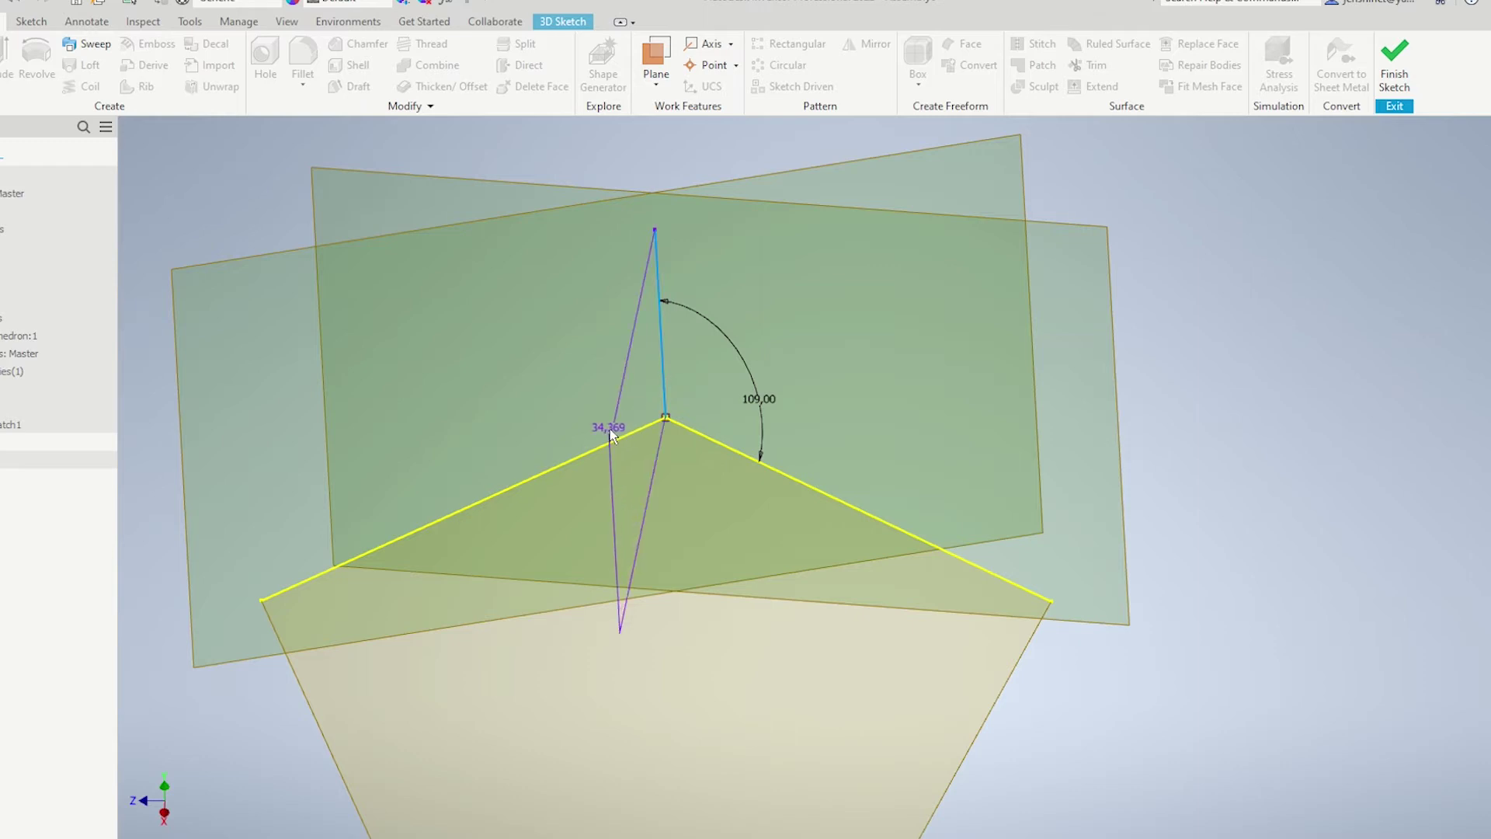
pyautogui.click(590, 444)
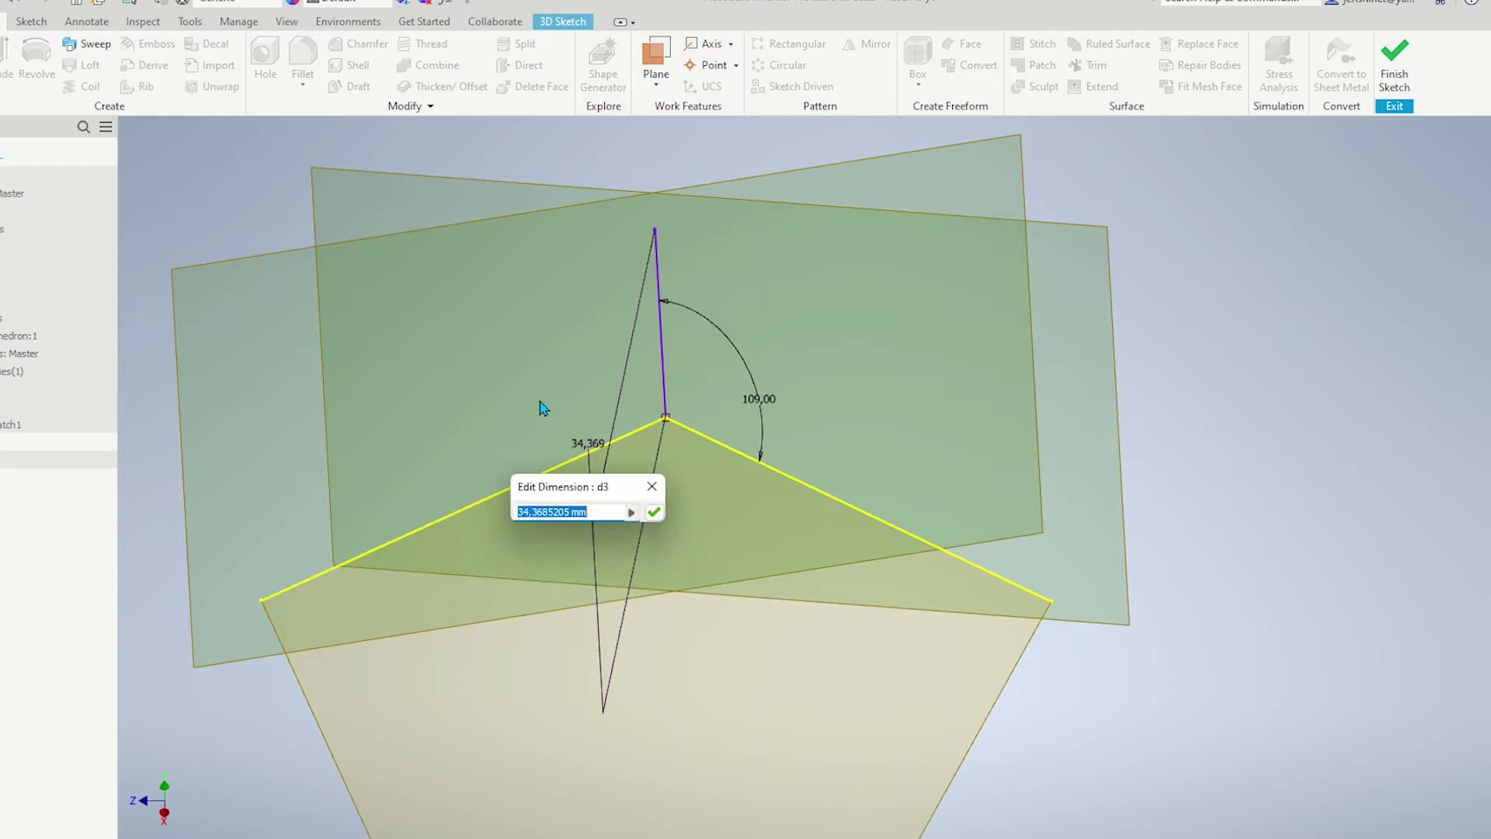
pyautogui.click(654, 512)
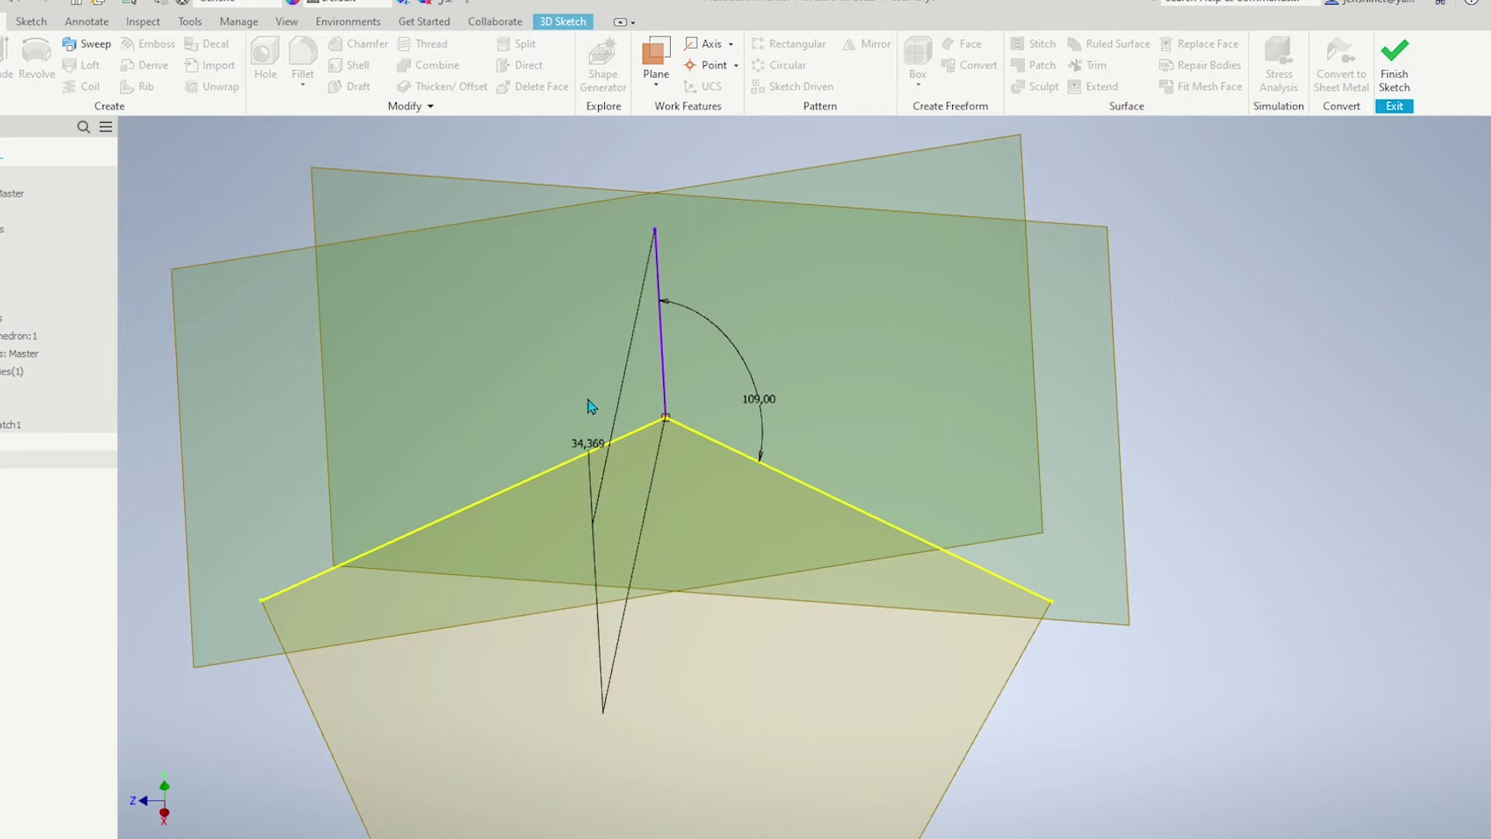
pyautogui.hotkey('ctrl', 'z')
# Step: Dimension the angle between the upright 3D line and the other included edge, making it equal to the first angle dimension
pyautogui.rightClick(590, 322)
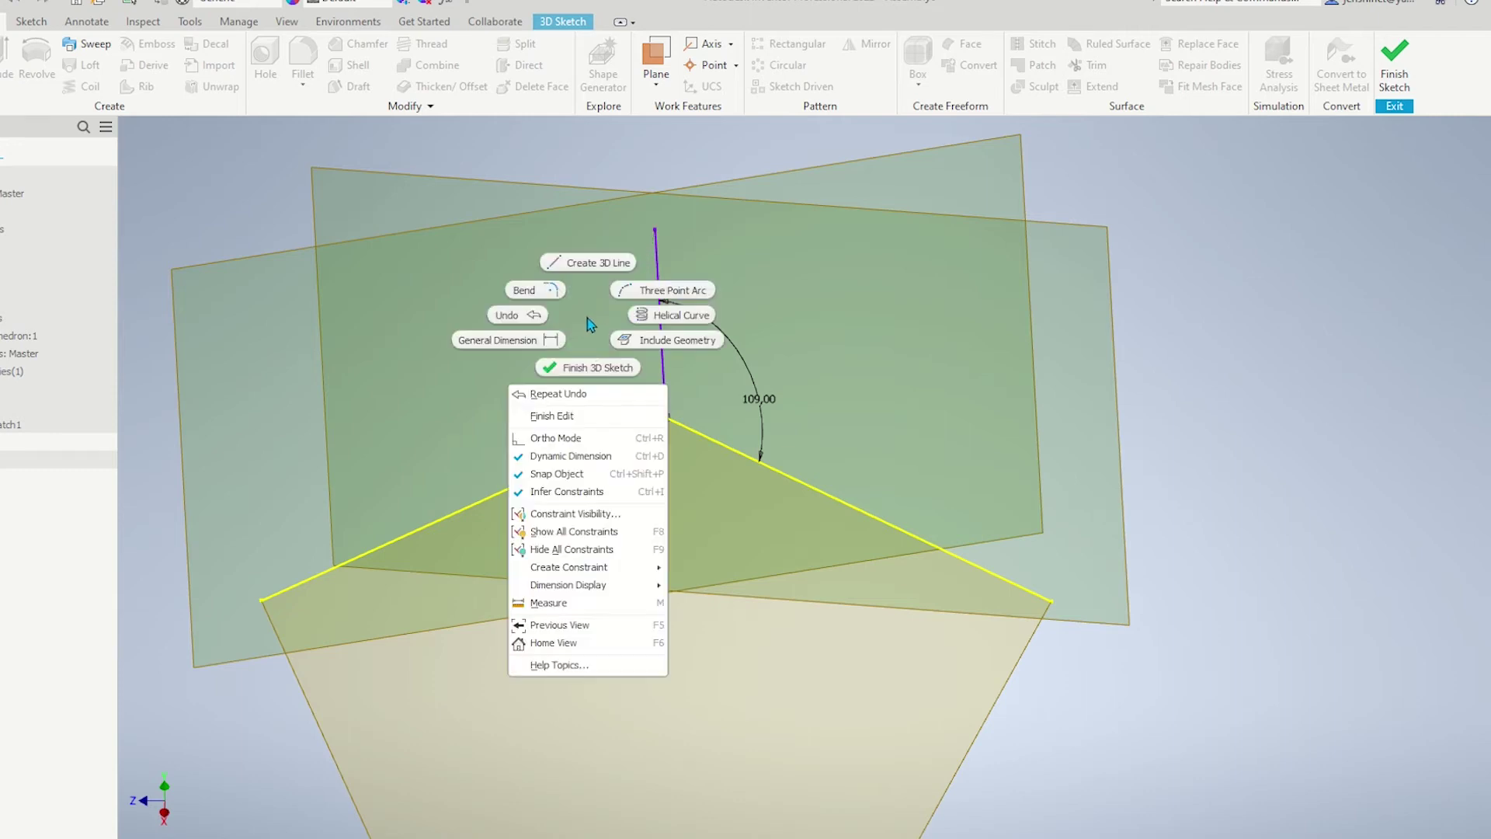
pyautogui.press('Escape')
pyautogui.click(661, 349)
pyautogui.click(586, 448)
pyautogui.click(571, 405)
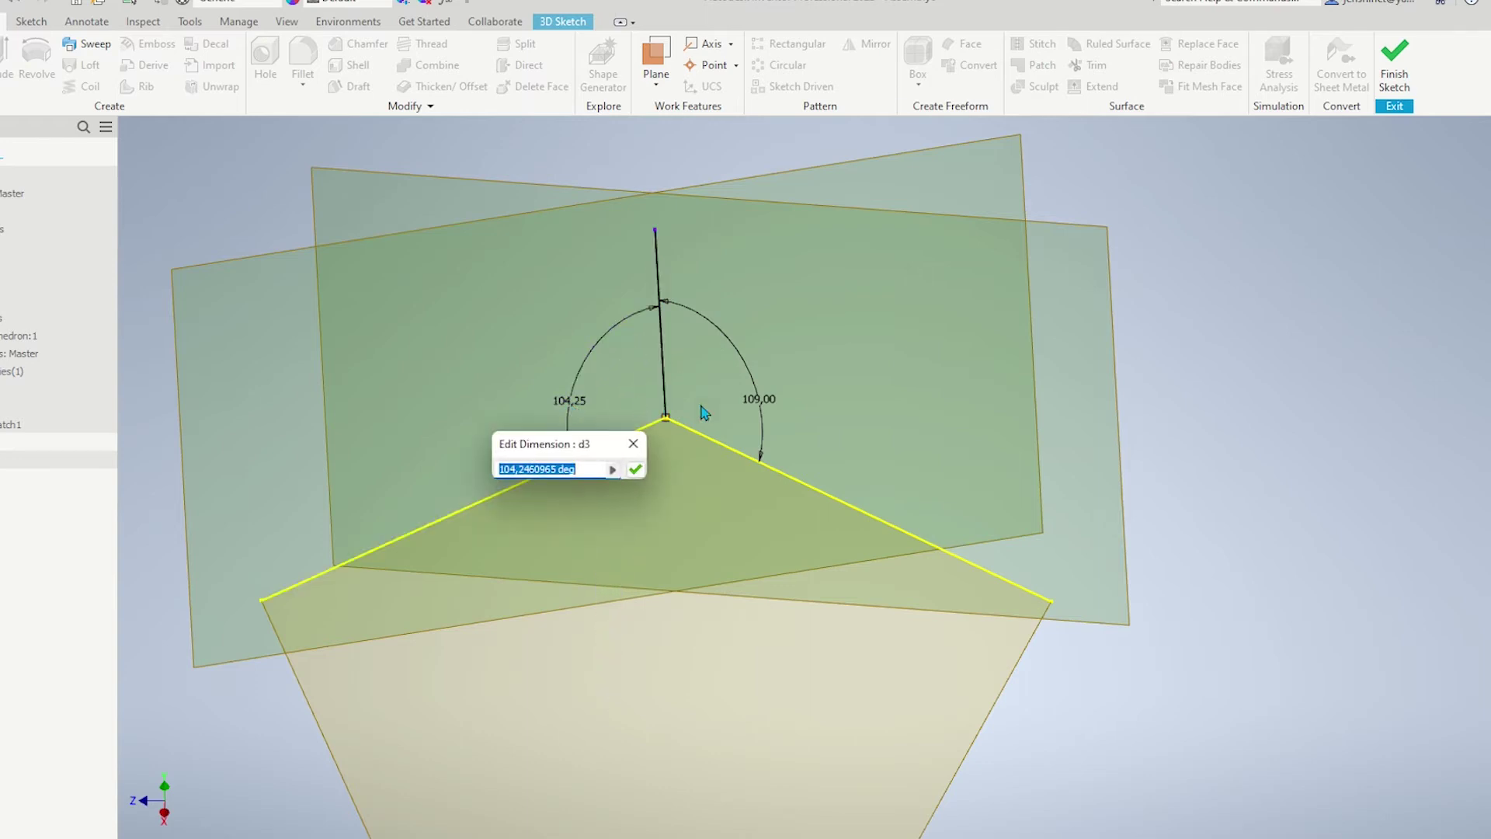
pyautogui.click(761, 404)
pyautogui.click(636, 471)
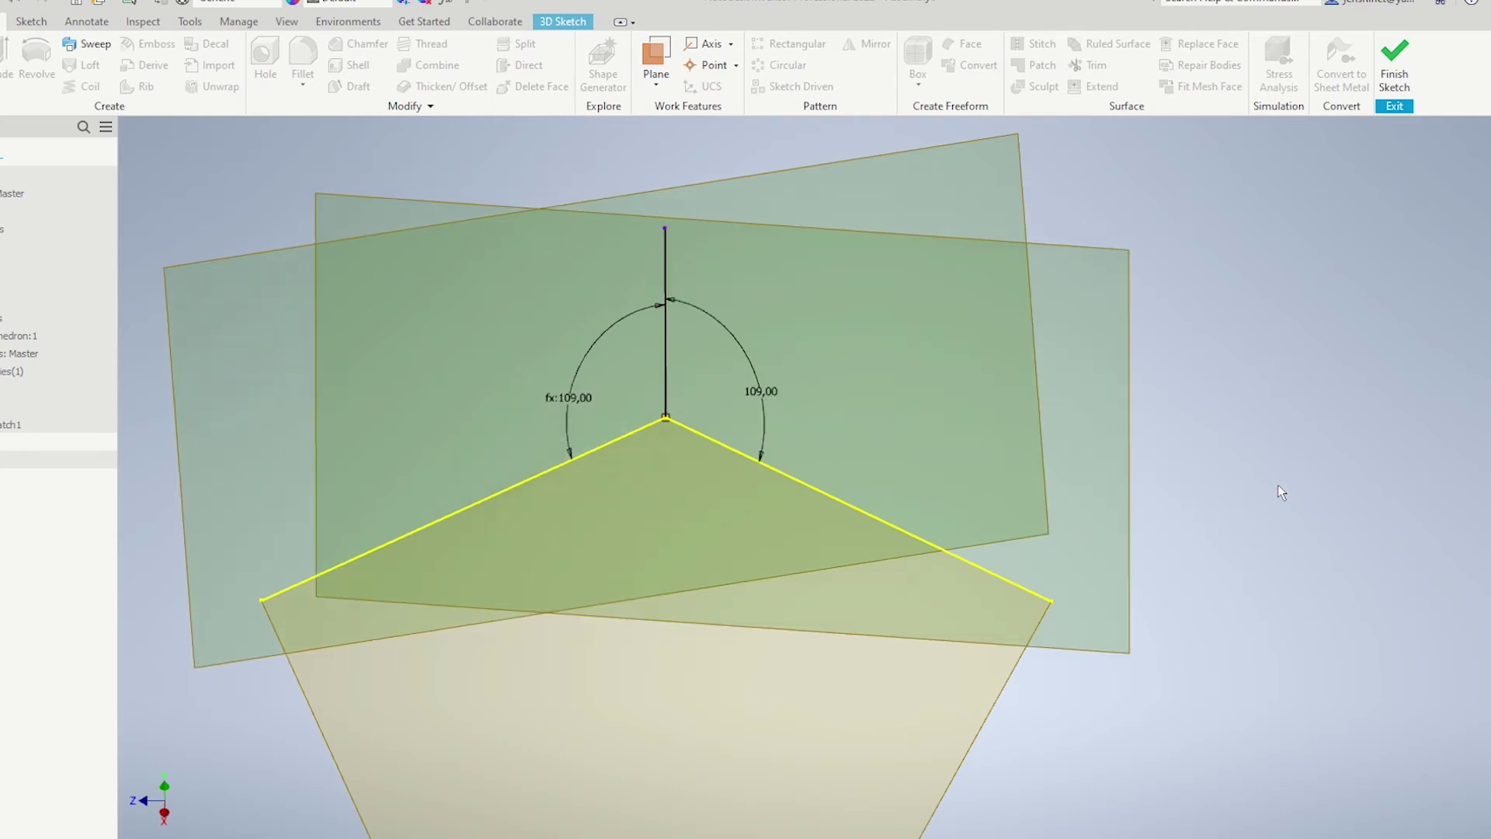
# Step: Set the driving angle between the 3D line and the pentagon edge to 108 degrees
pyautogui.scroll(-3, 1271, 485)
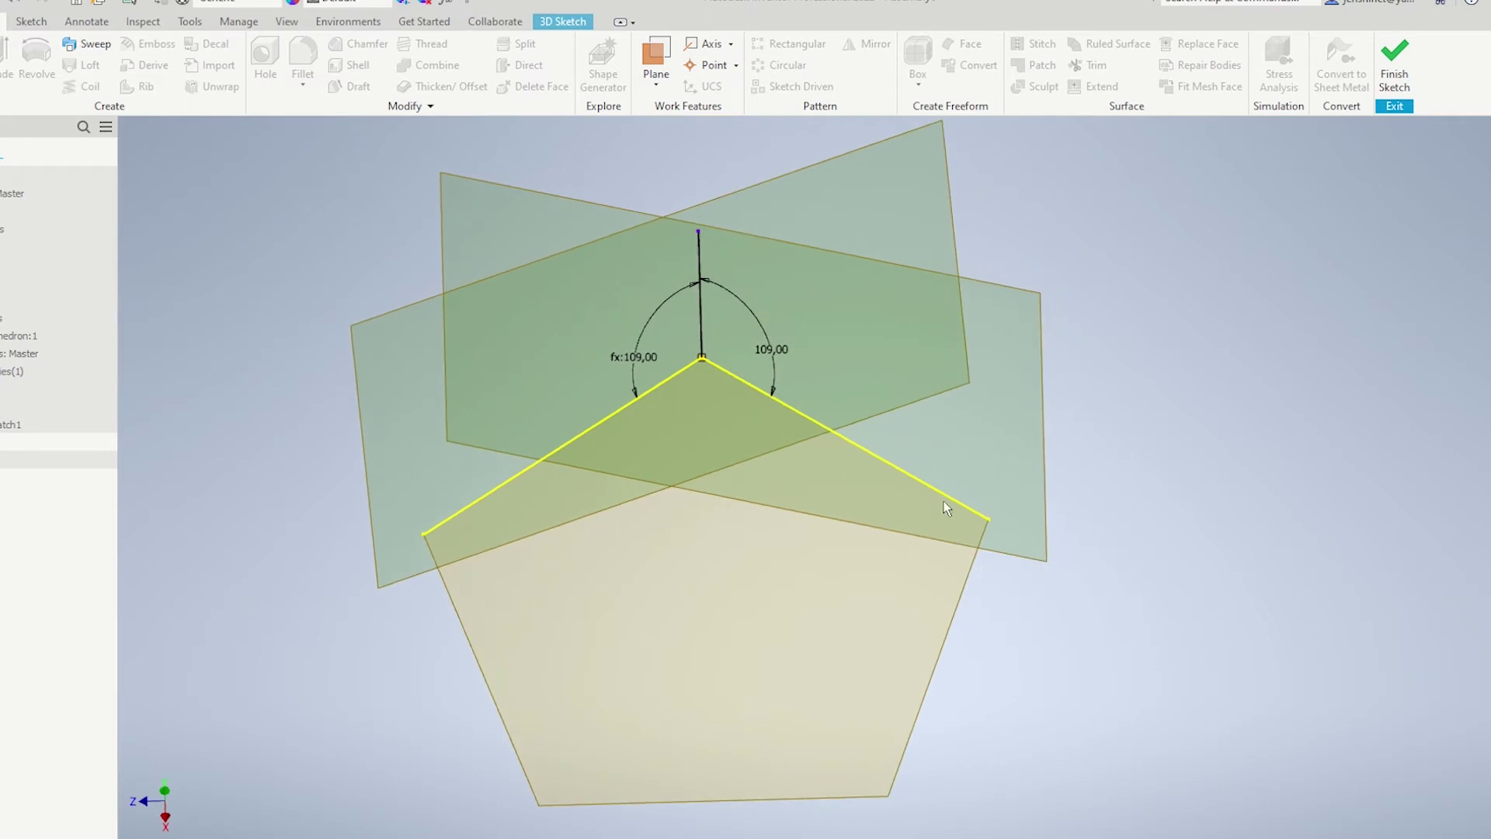
pyautogui.doubleClick(765, 351)
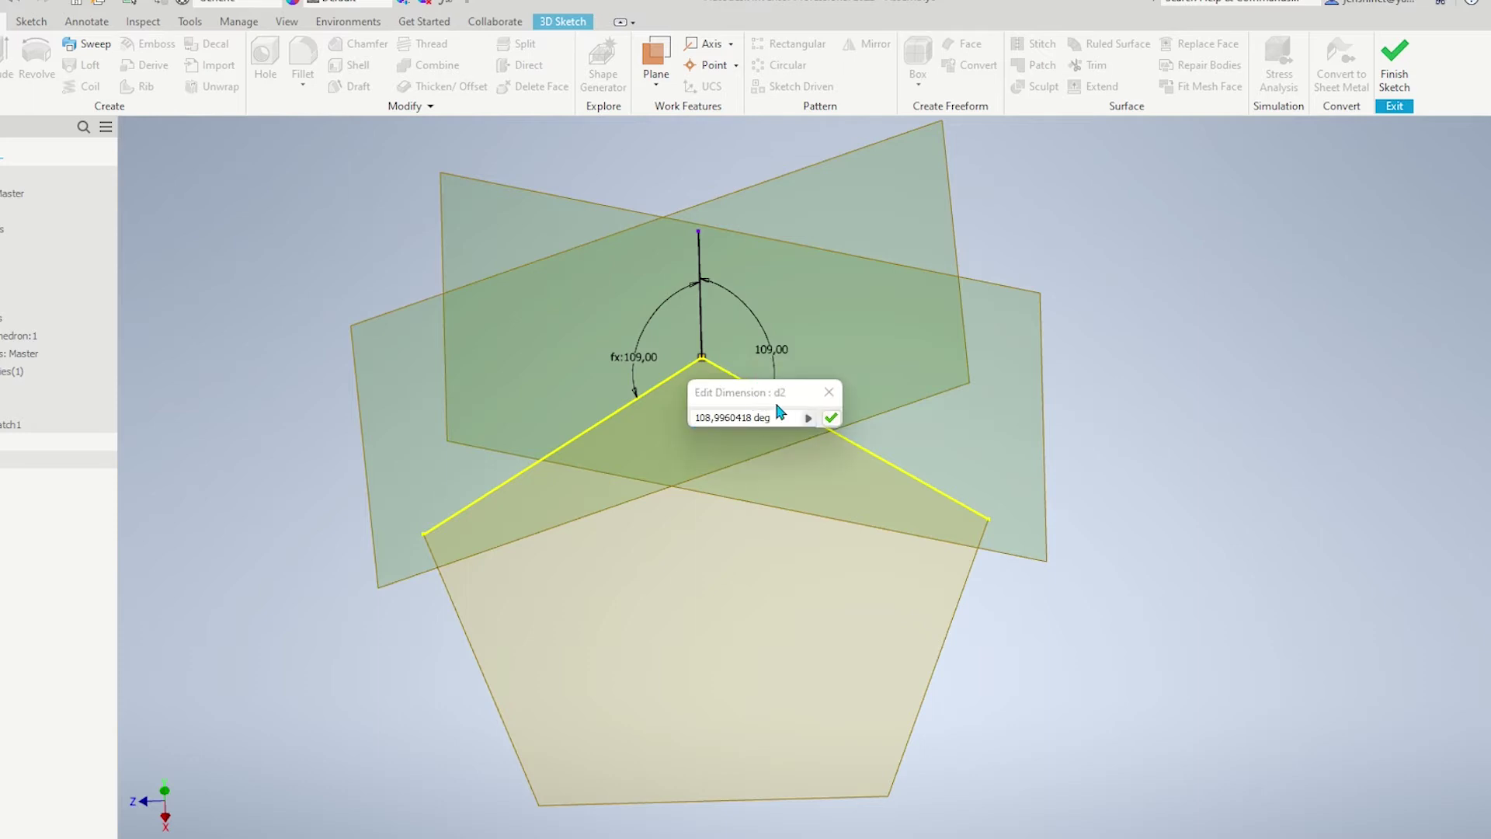
pyautogui.write('108')
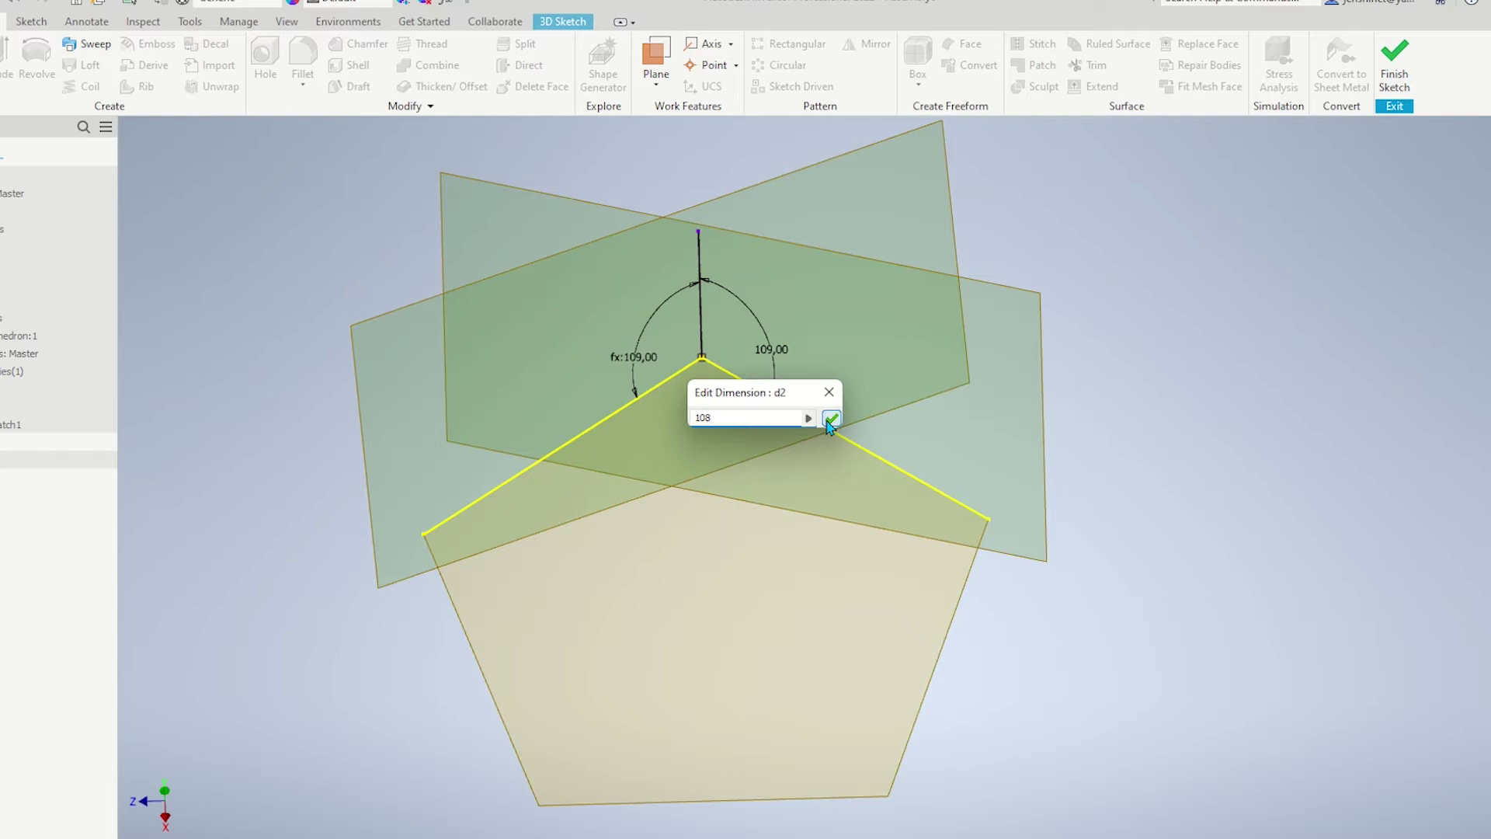
pyautogui.click(831, 417)
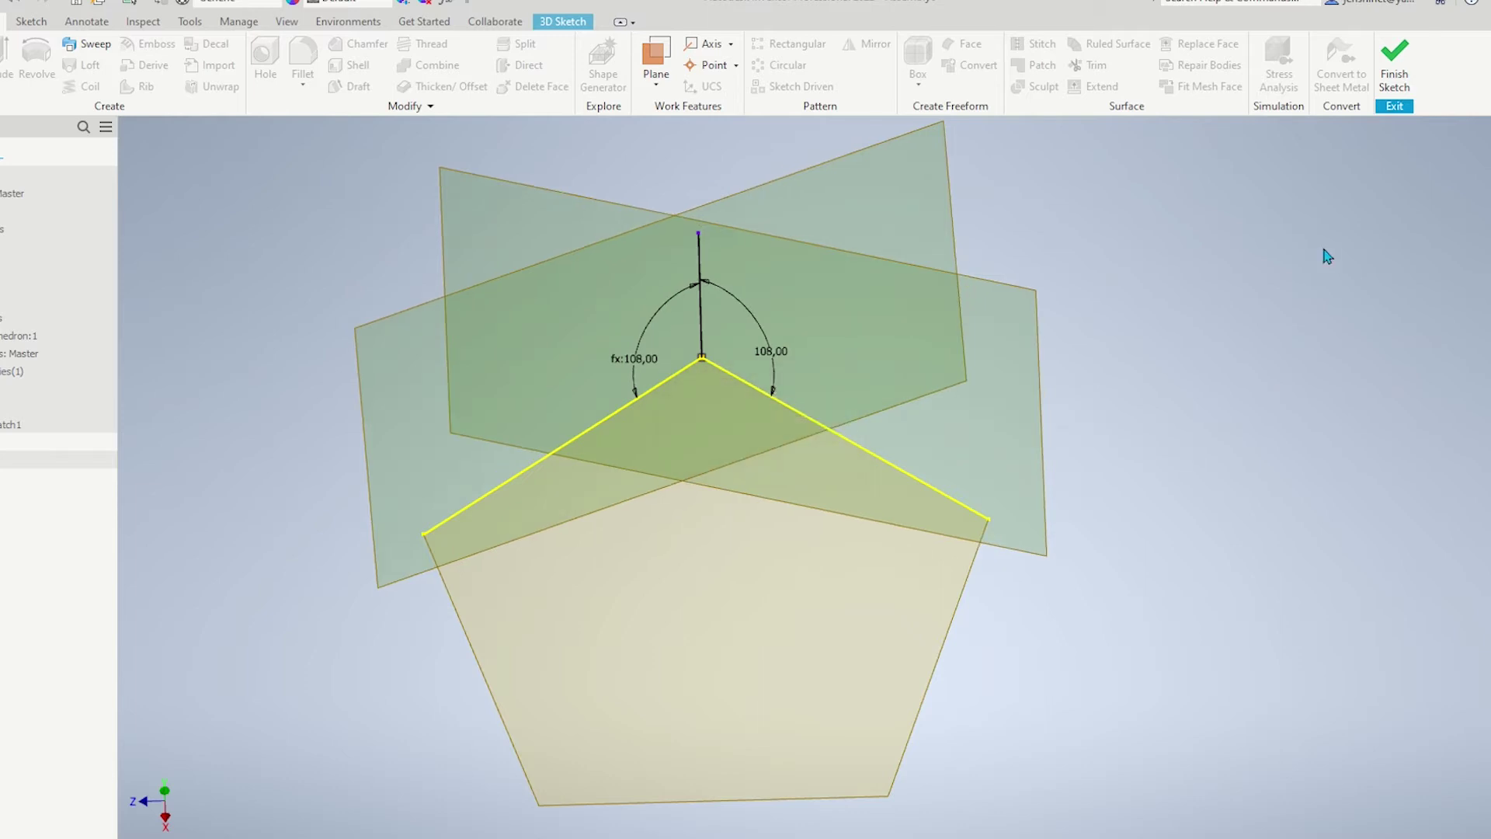
# Step: Finish the 3D sketch and hide the work plane passing through the edge with the linked angle dimension
pyautogui.click(1406, 80)
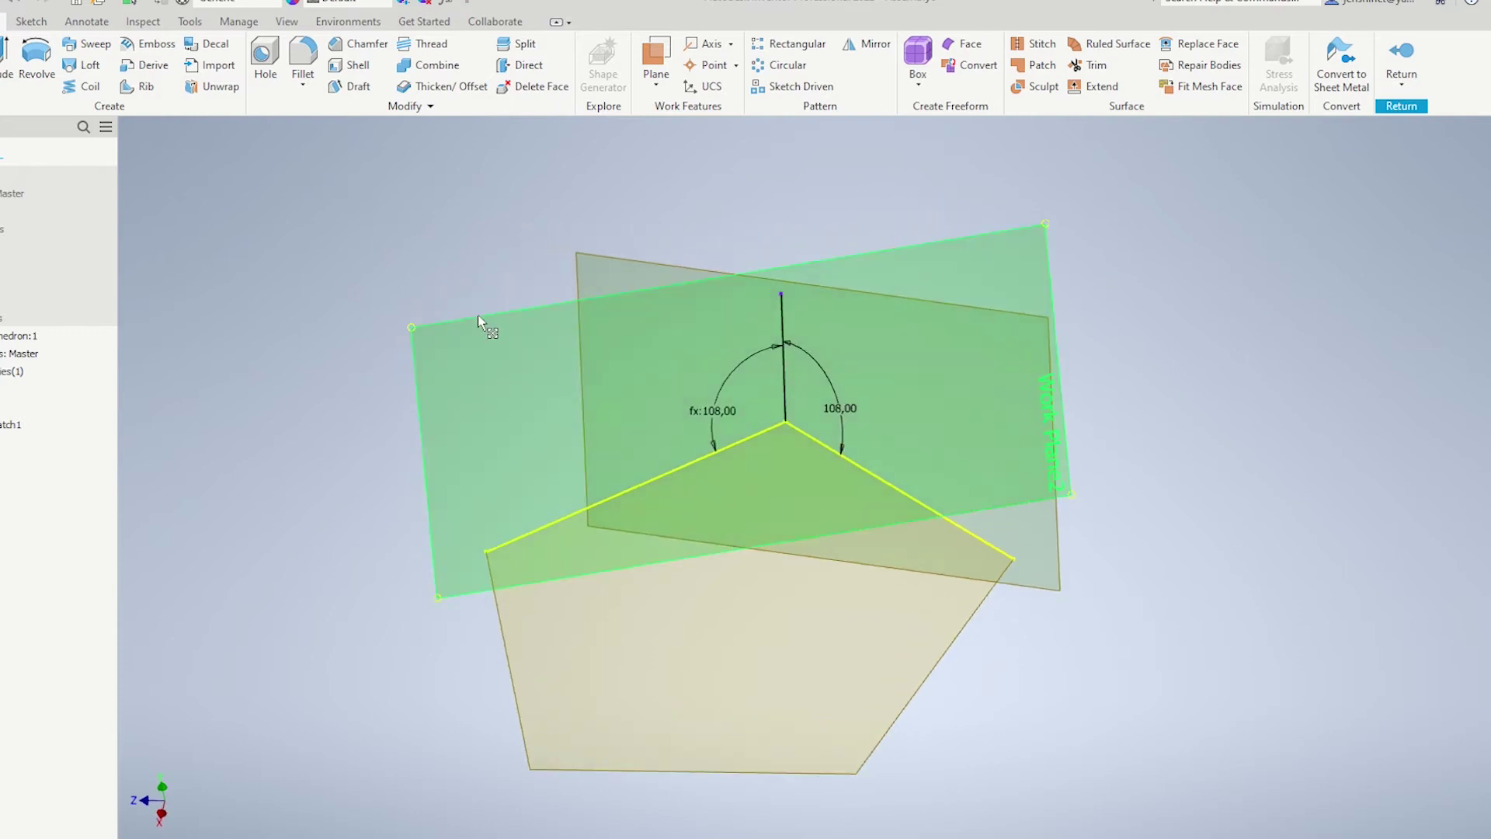
pyautogui.rightClick(480, 315)
pyautogui.click(551, 341)
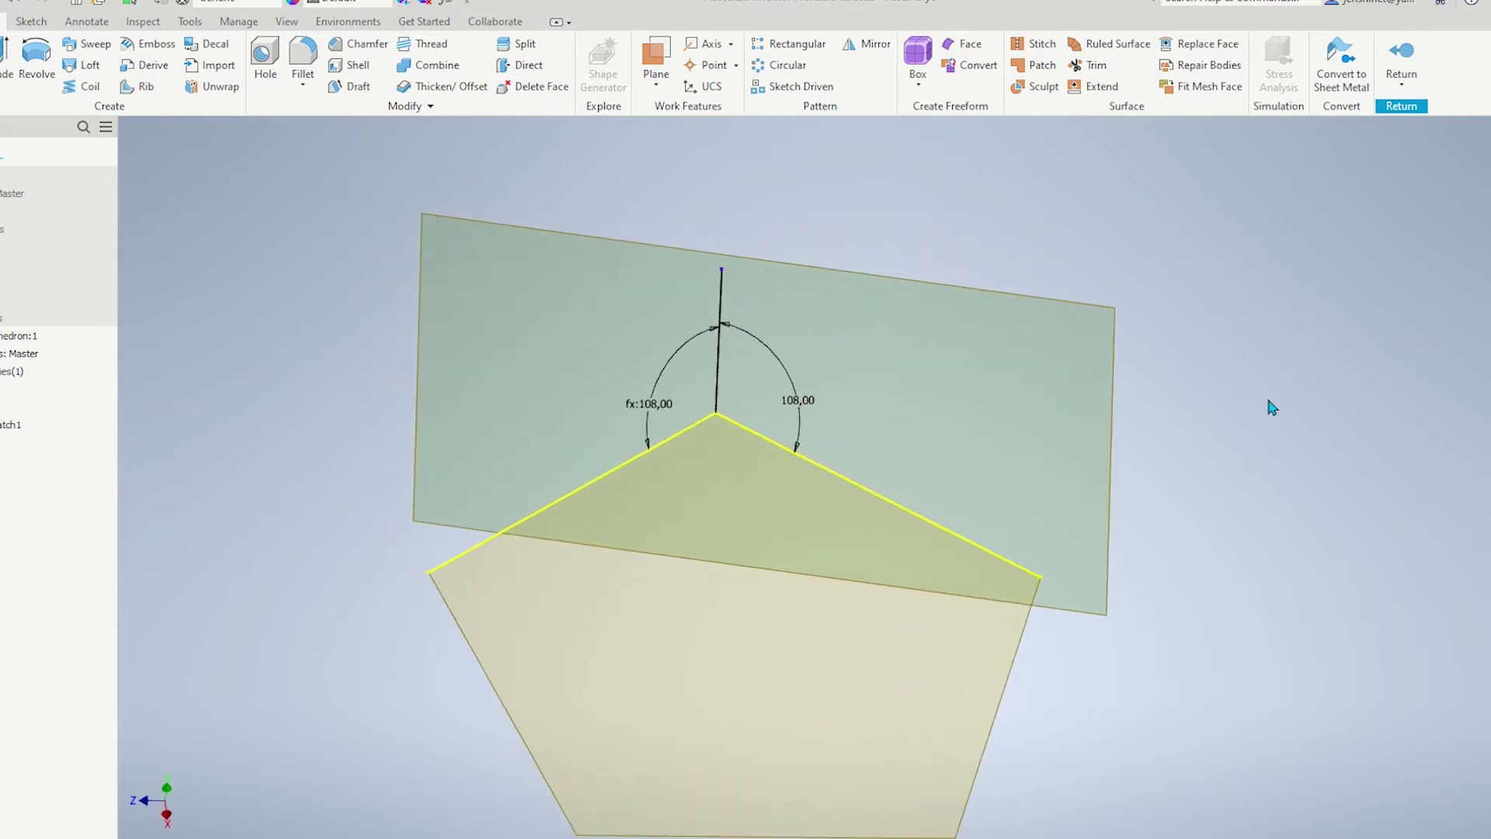
# Step: Start a 2D sketch on the remaining visible work plane and draw a five-sided polygon above the base pentagon
pyautogui.click(1115, 336)
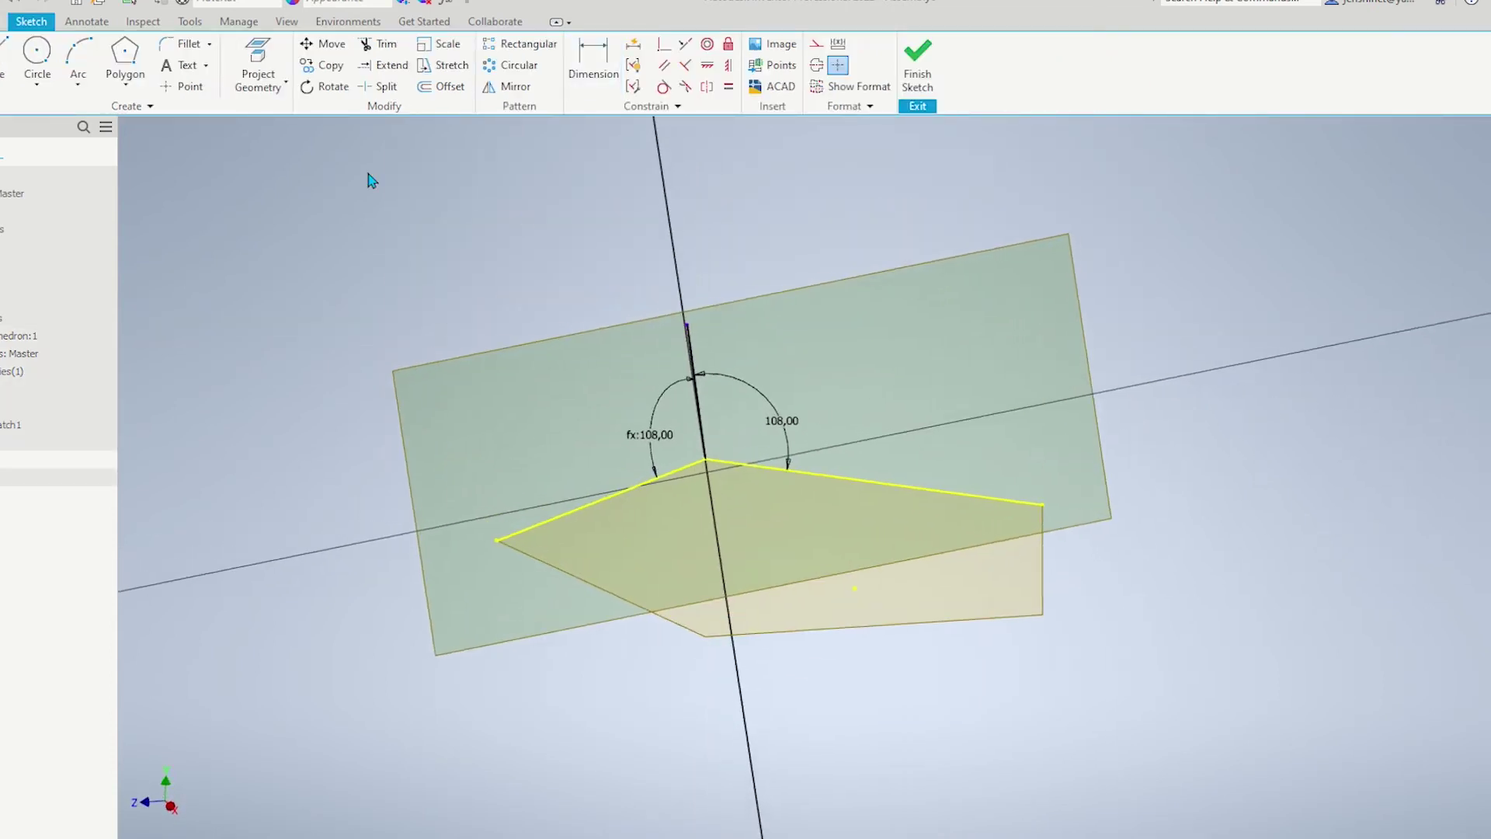
pyautogui.click(129, 53)
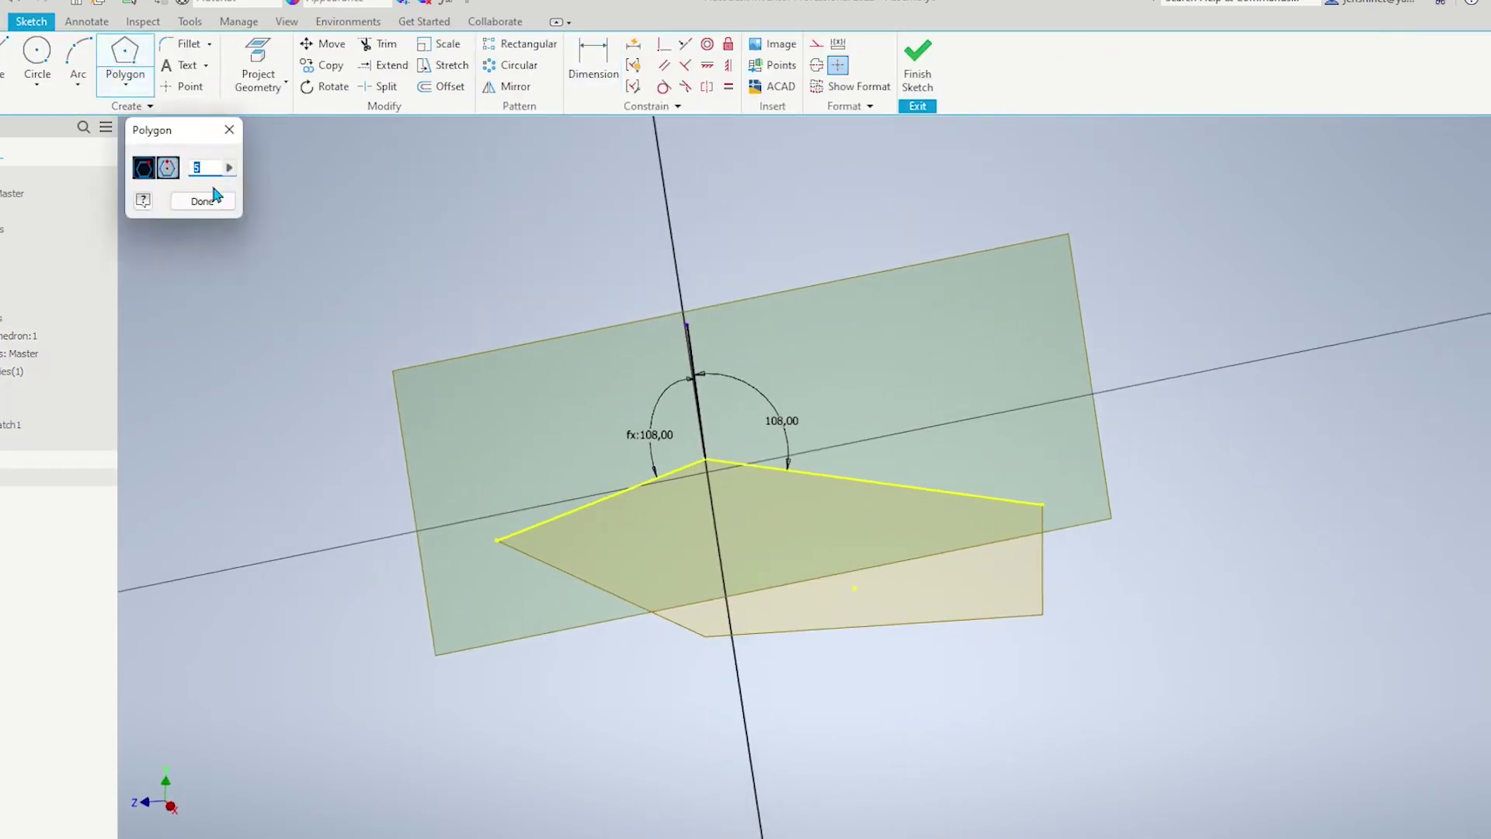
pyautogui.click(916, 328)
pyautogui.click(965, 420)
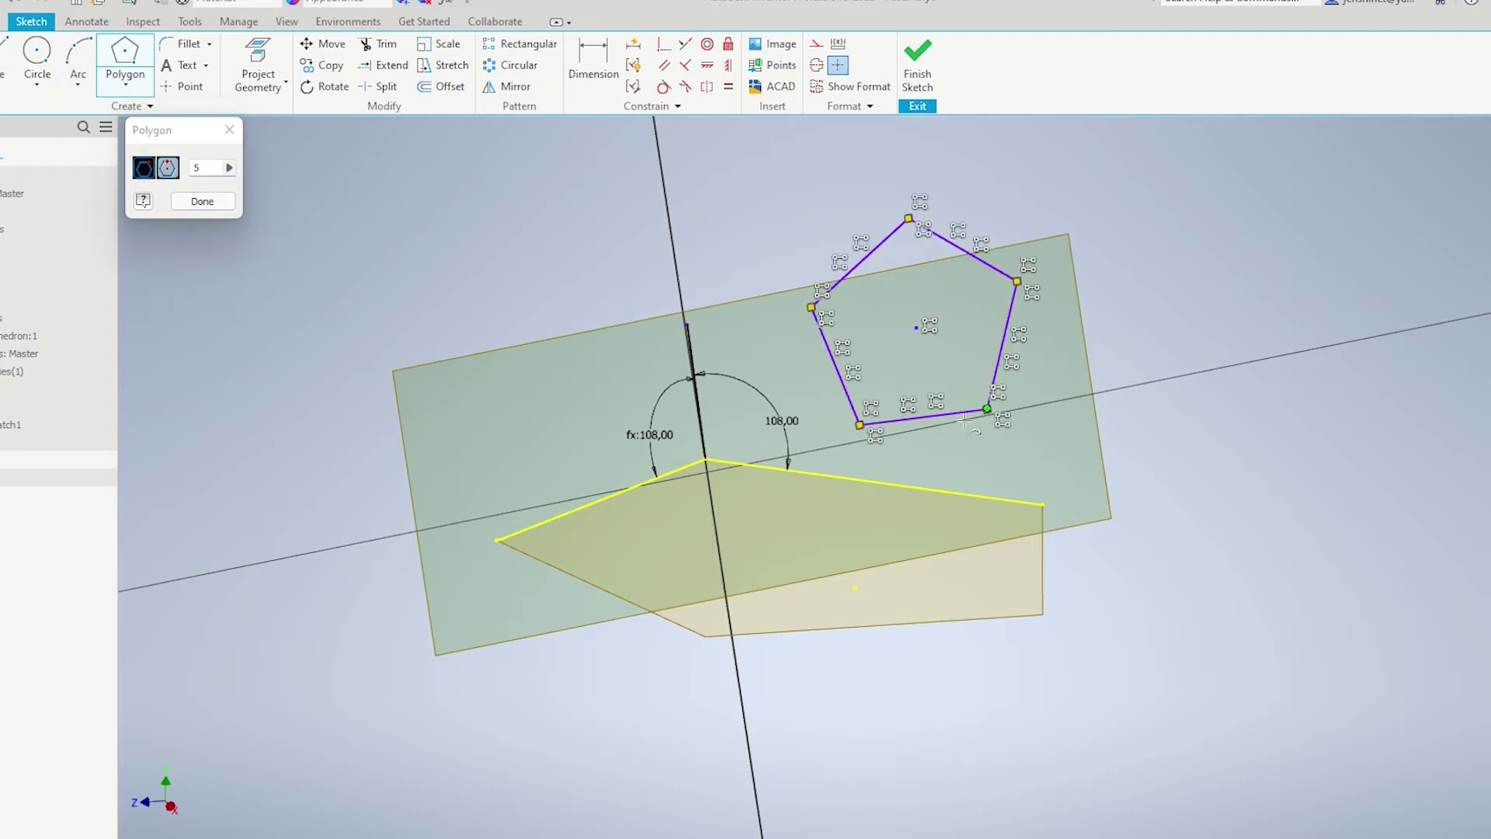
pyautogui.click(201, 202)
# Step: Project the base pentagon edge lying on the work plane into the 2D sketch
pyautogui.click(249, 84)
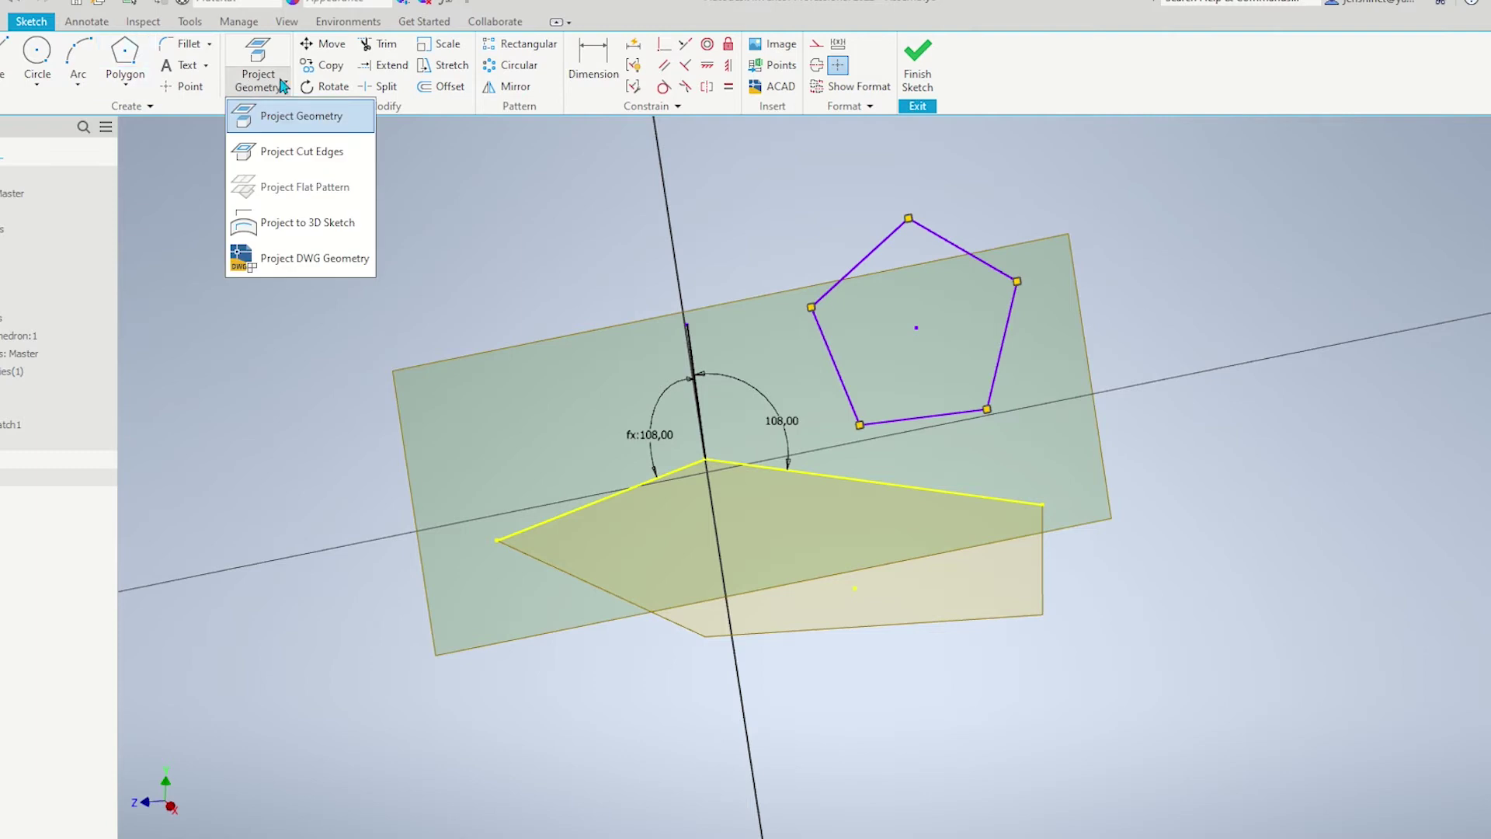
pyautogui.click(319, 126)
pyautogui.scroll(-2, 834, 425)
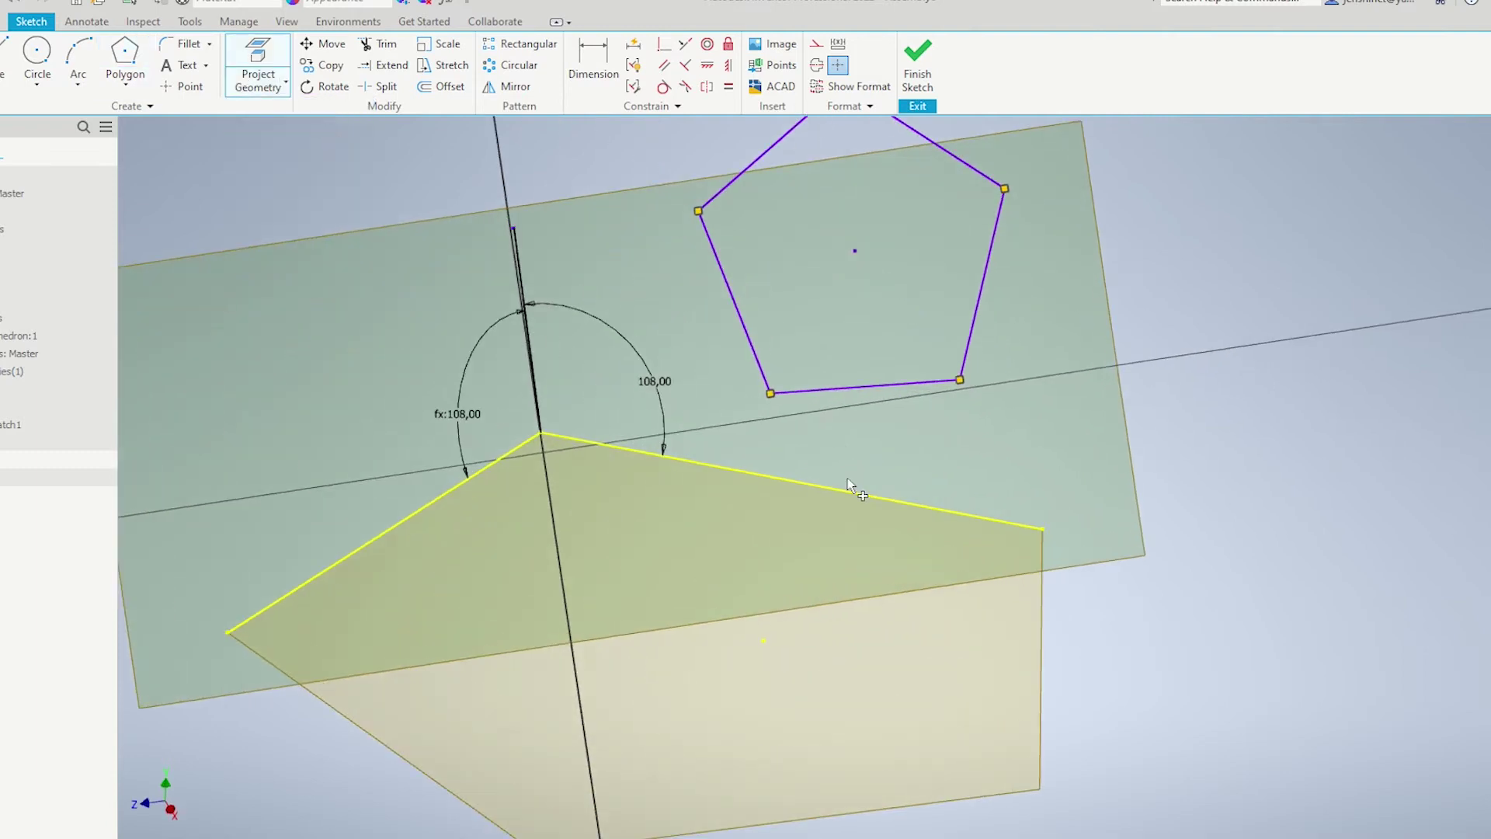
pyautogui.click(844, 487)
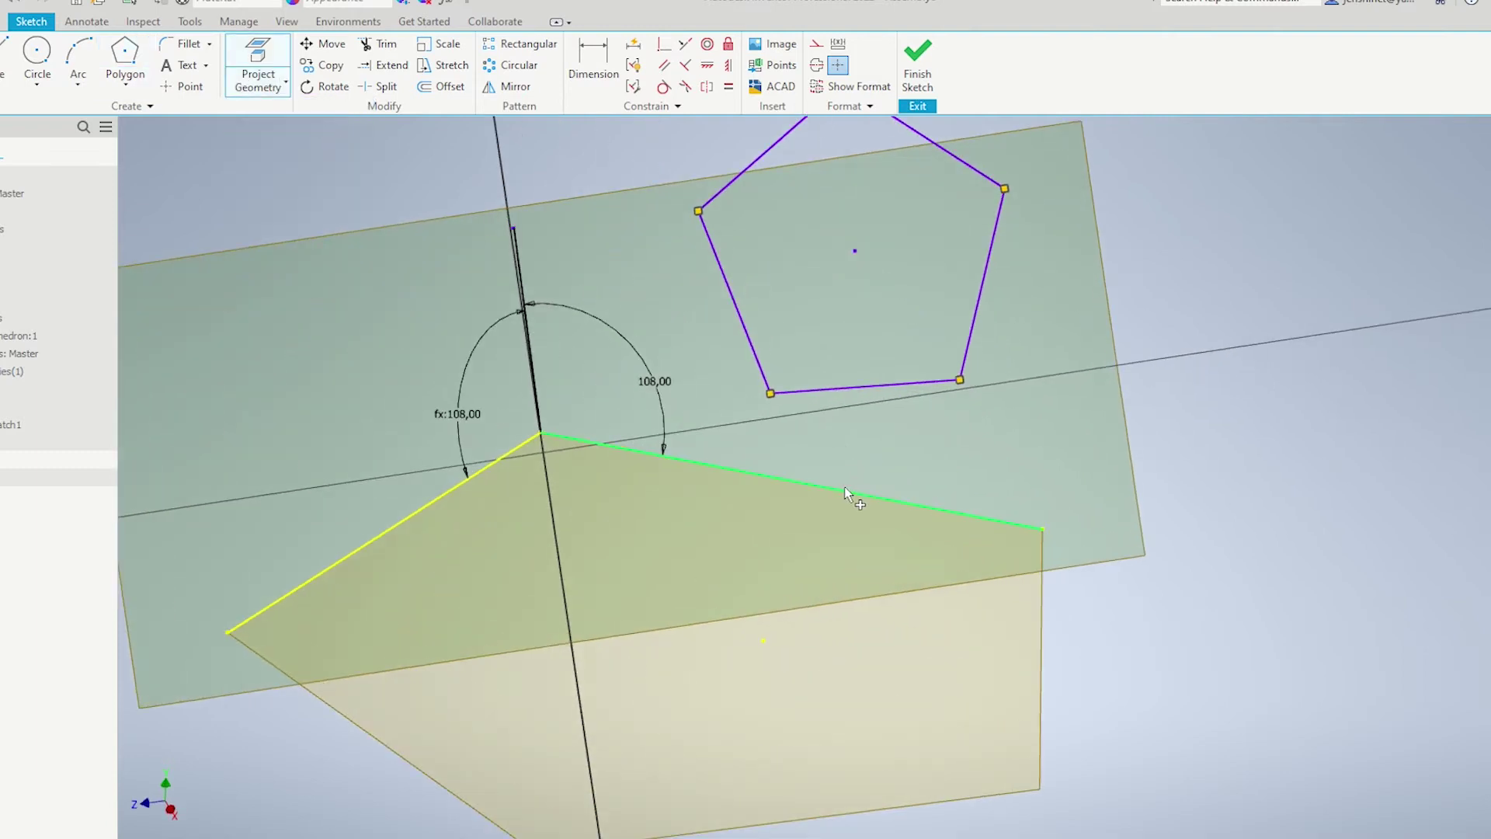
pyautogui.rightClick(845, 489)
pyautogui.click(894, 491)
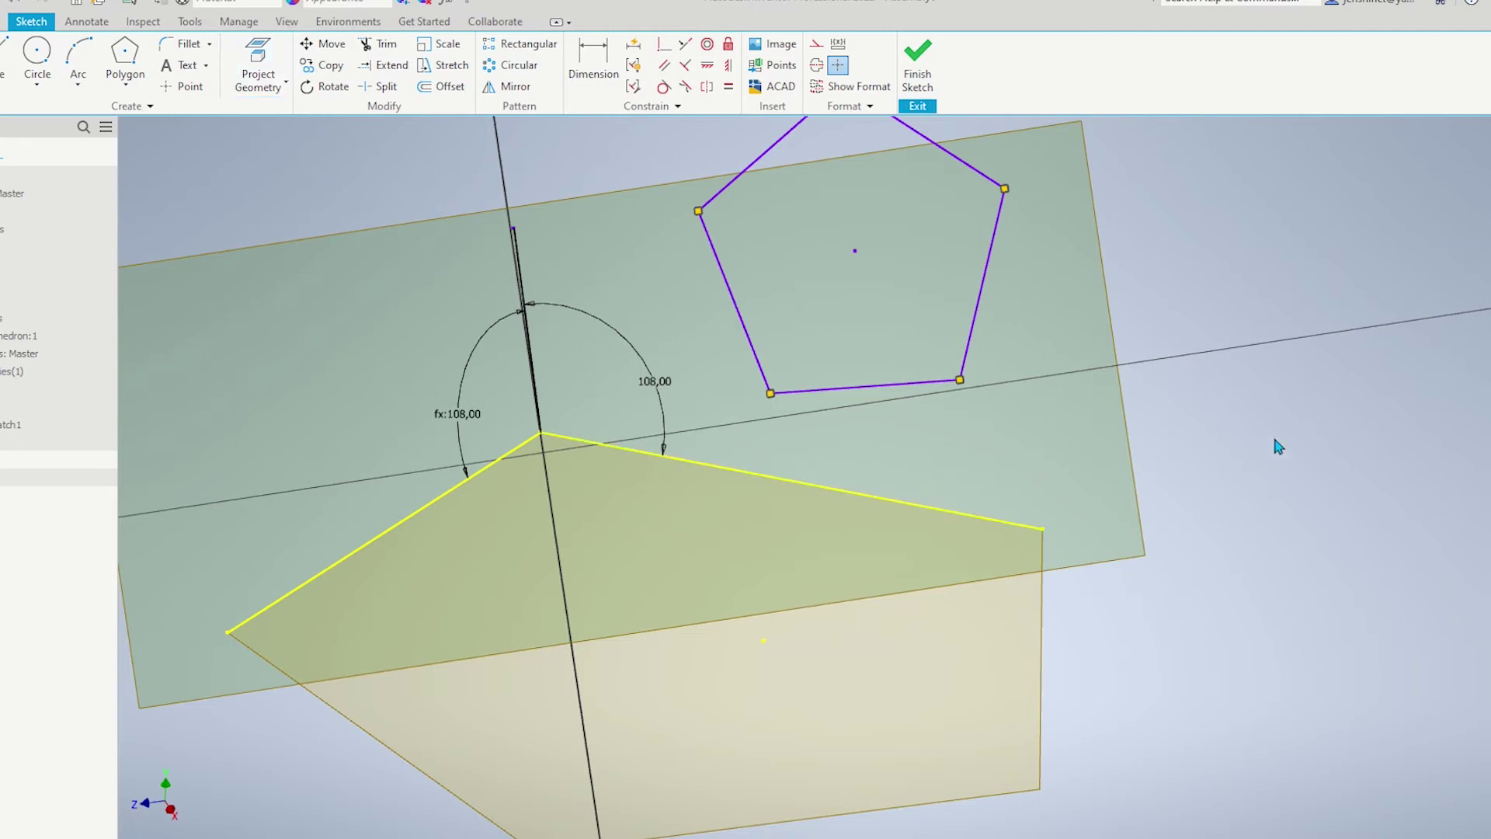
# Step: Make the polygon's two lower vertices coincident with the endpoints of the projected edge, and finish the sketch
pyautogui.moveTo(960, 380); pyautogui.dragTo(957, 380)
pyautogui.click(959, 380)
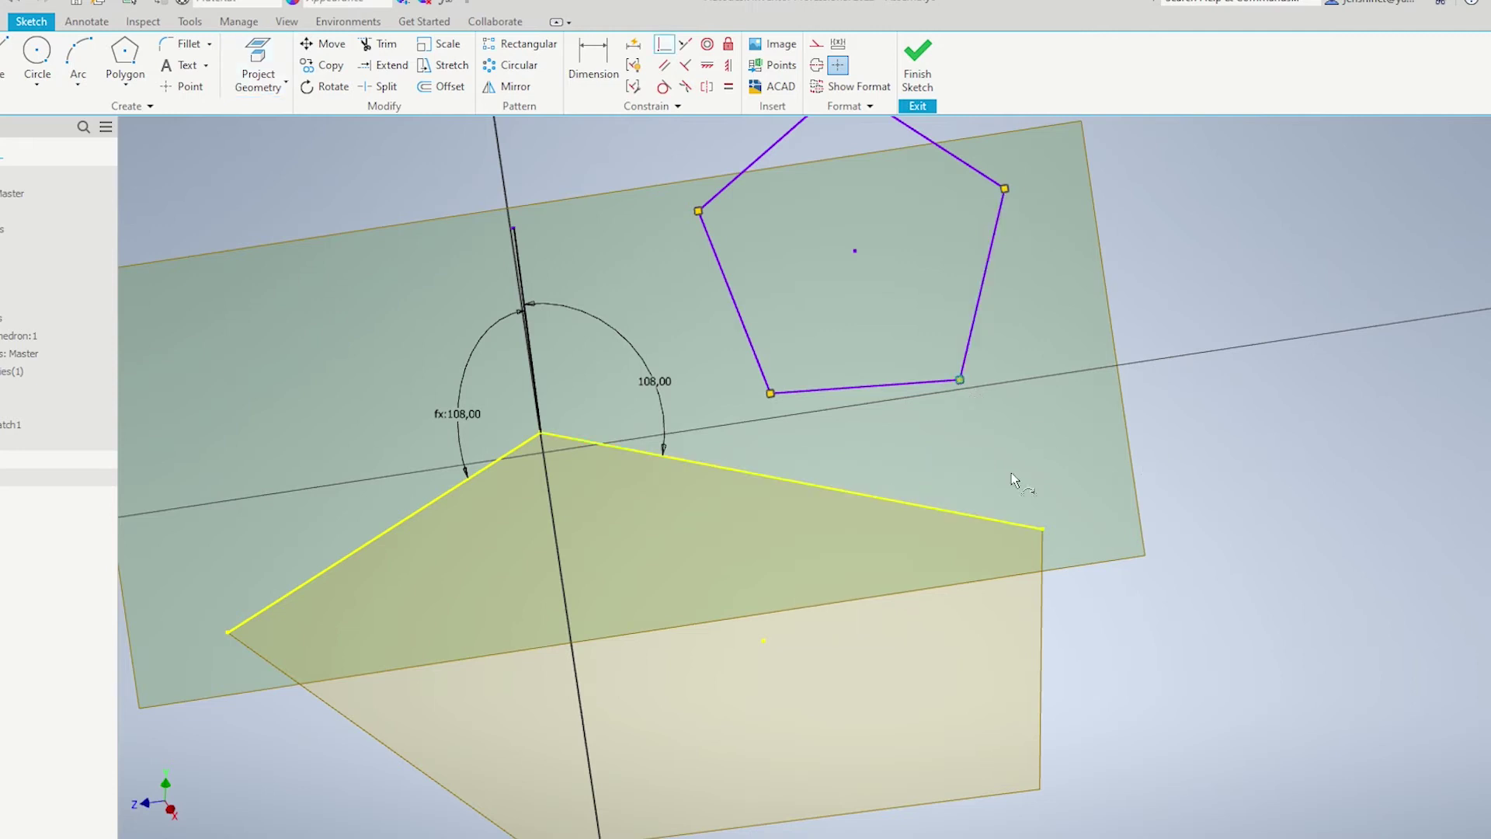
pyautogui.click(1042, 529)
pyautogui.click(659, 521)
pyautogui.moveTo(654, 528); pyautogui.dragTo(539, 431)
pyautogui.press('F5')
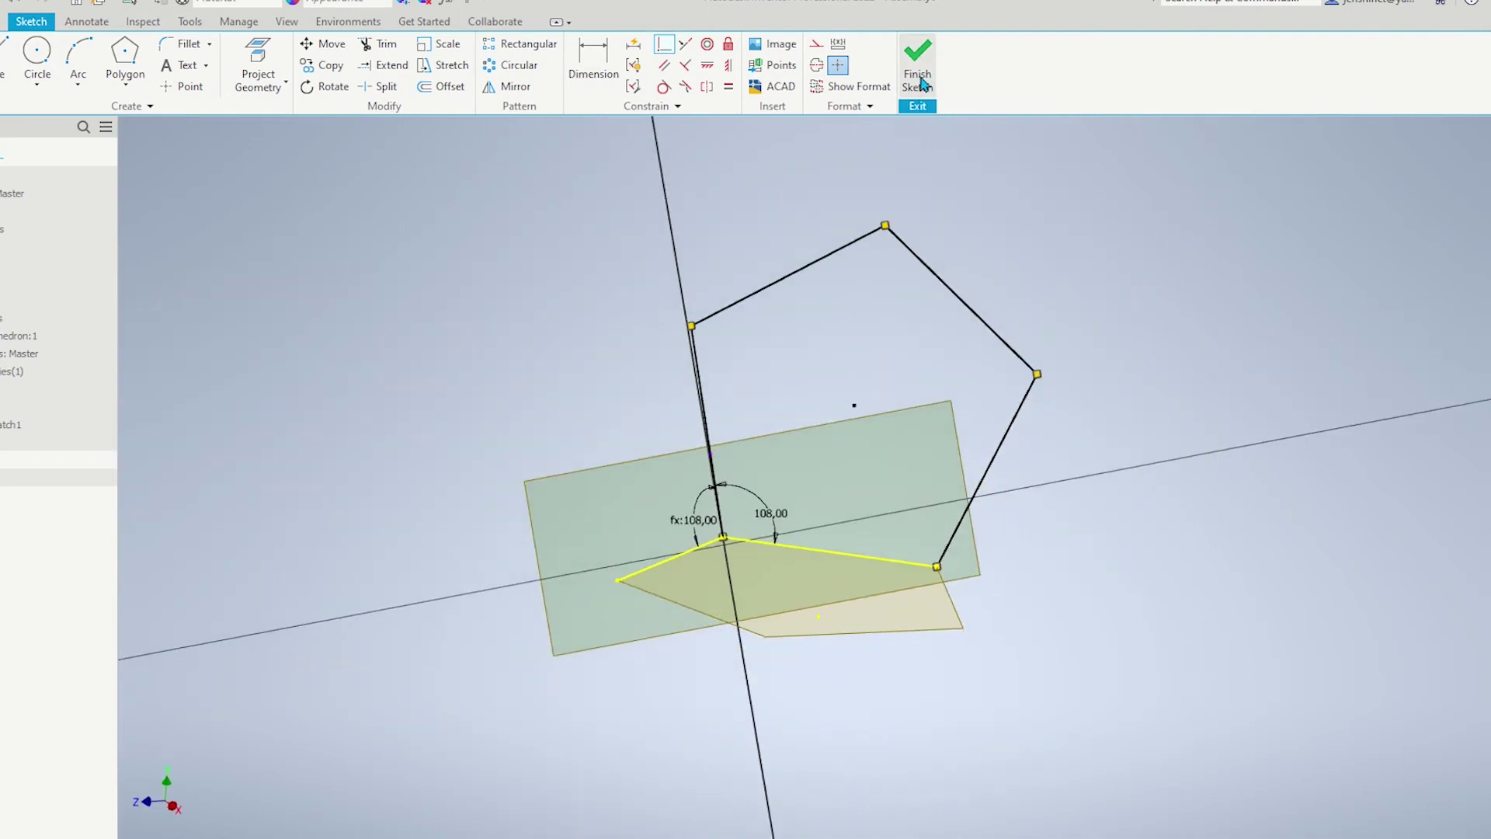
pyautogui.click(916, 75)
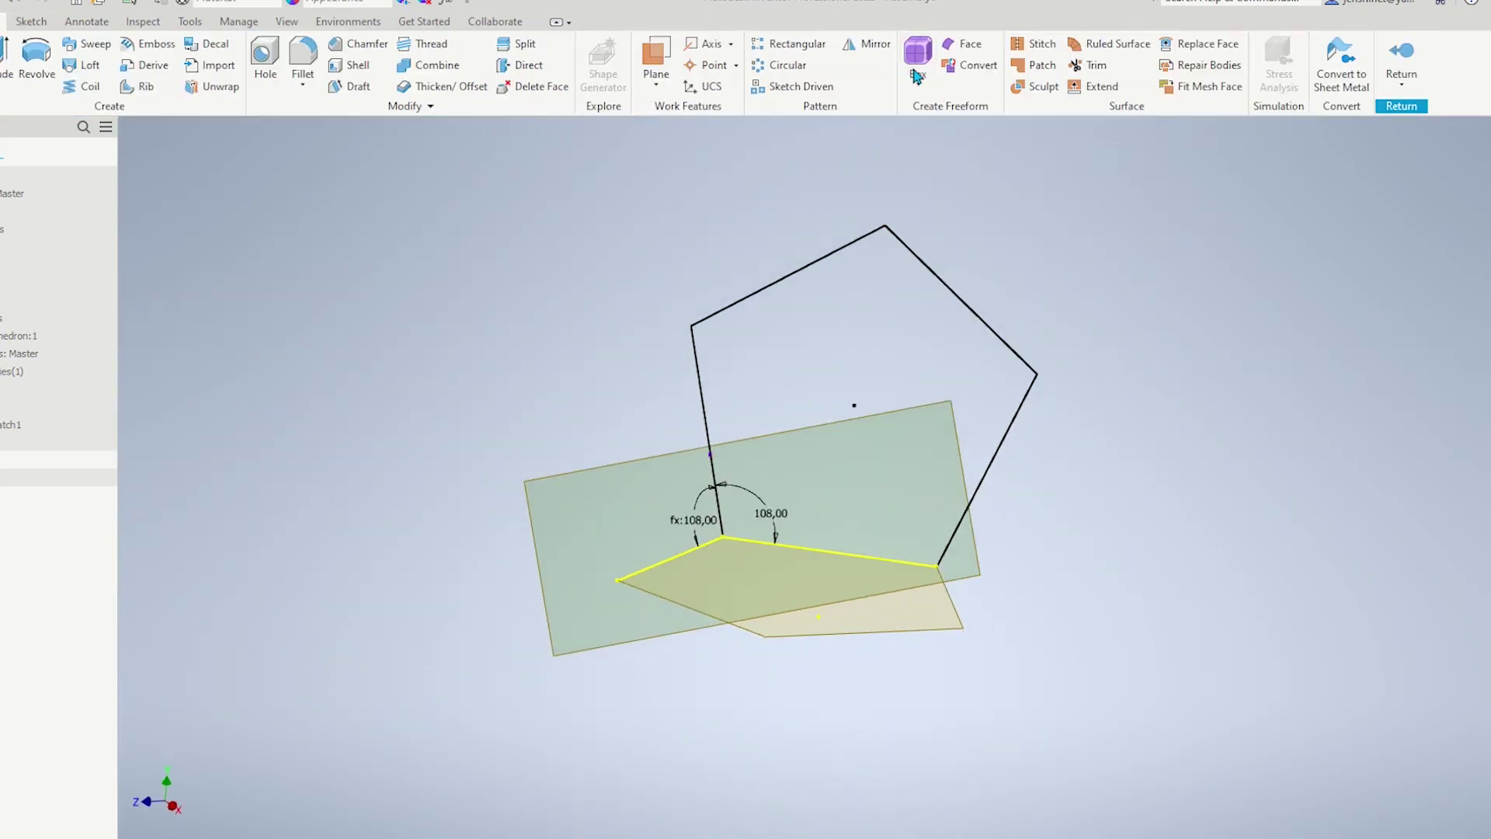
# Step: Create a boundary patch surface from the closed loop of the new pentagon sketch
pyautogui.click(1039, 66)
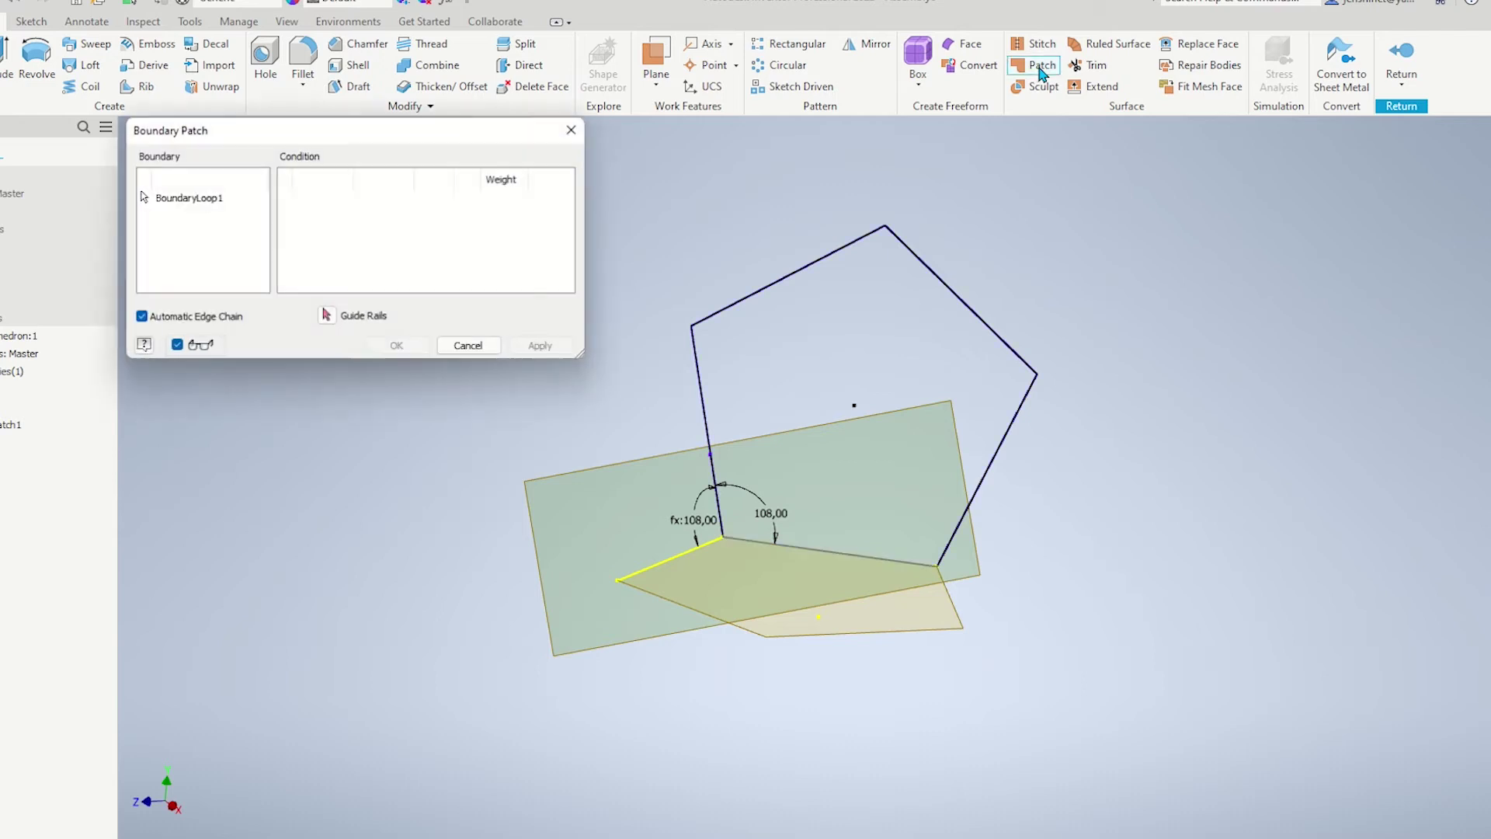
pyautogui.click(1000, 334)
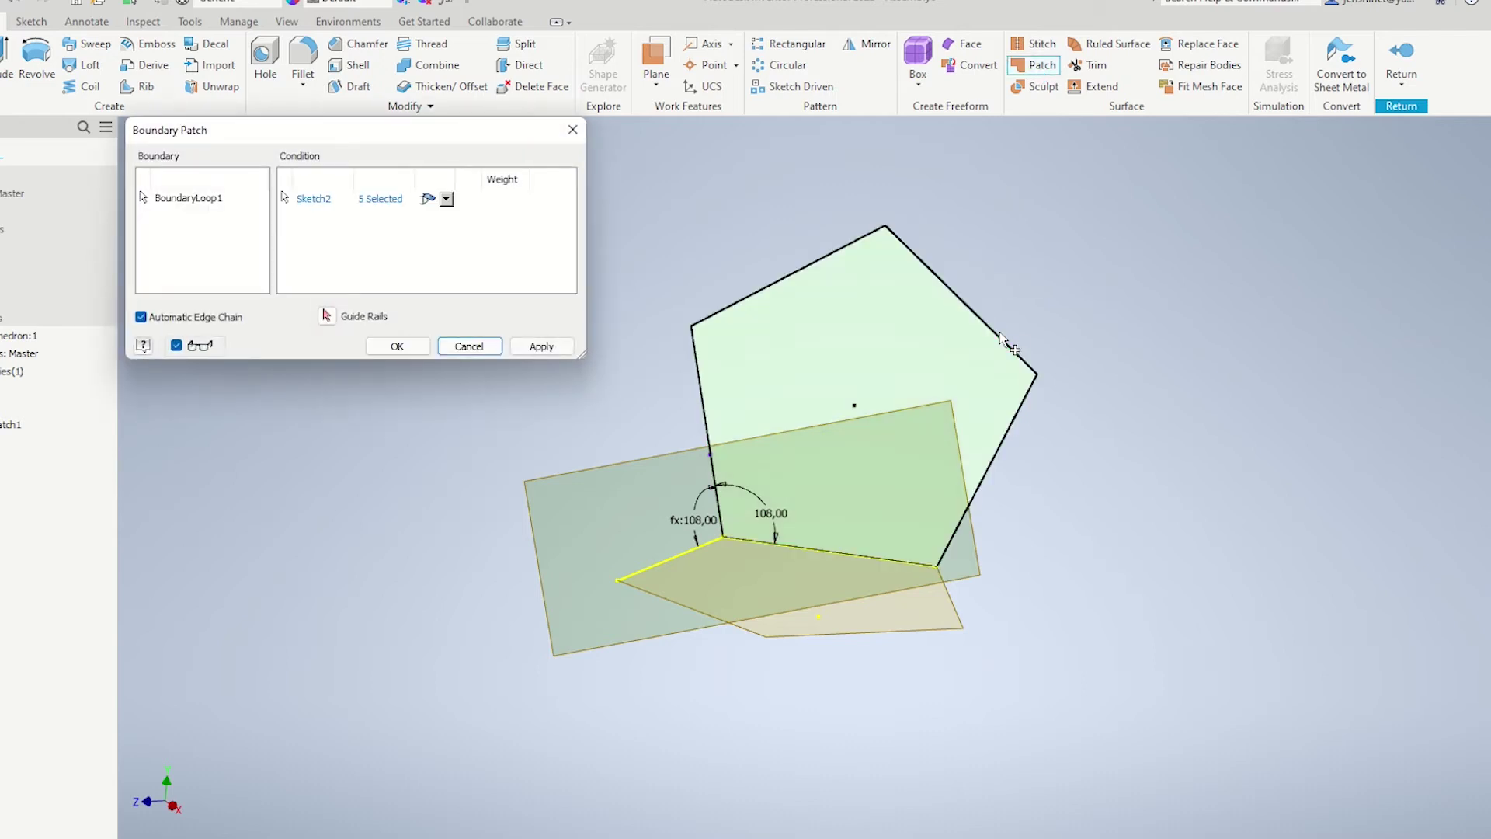
pyautogui.click(397, 347)
# Step: Hide the remaining work plane used for the second pentagon
pyautogui.keyDown('shift'); pyautogui.moveTo(373, 362); pyautogui.dragTo(612, 435, button='middle'); pyautogui.keyUp('shift')
pyautogui.rightClick(618, 444)
pyautogui.click(683, 463)
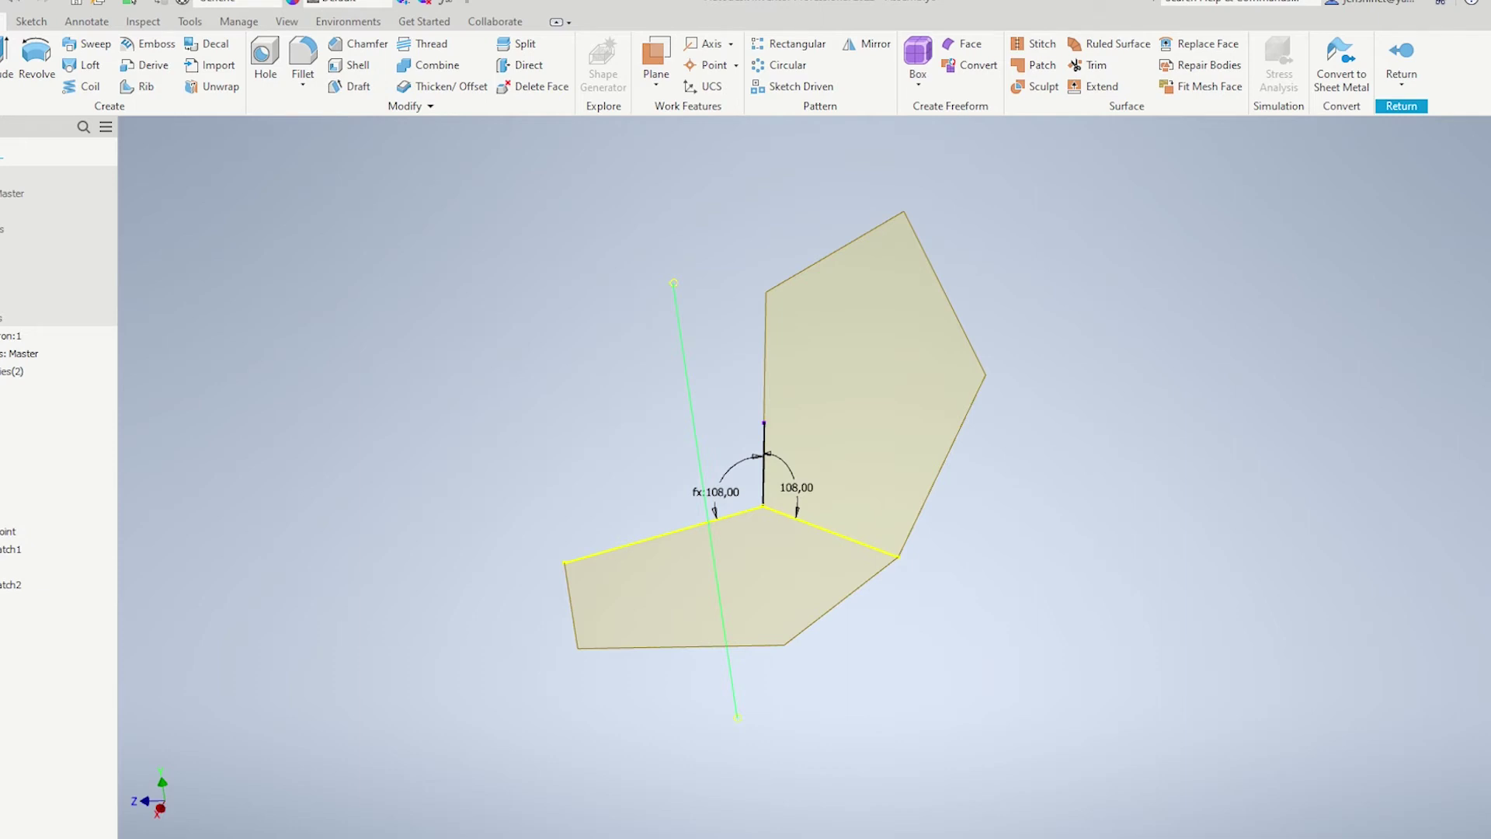
# Step: Make the origin axis through the base pentagon visible and hide the 3D sketch with the angle dimensions
pyautogui.rightClick(2, 494)
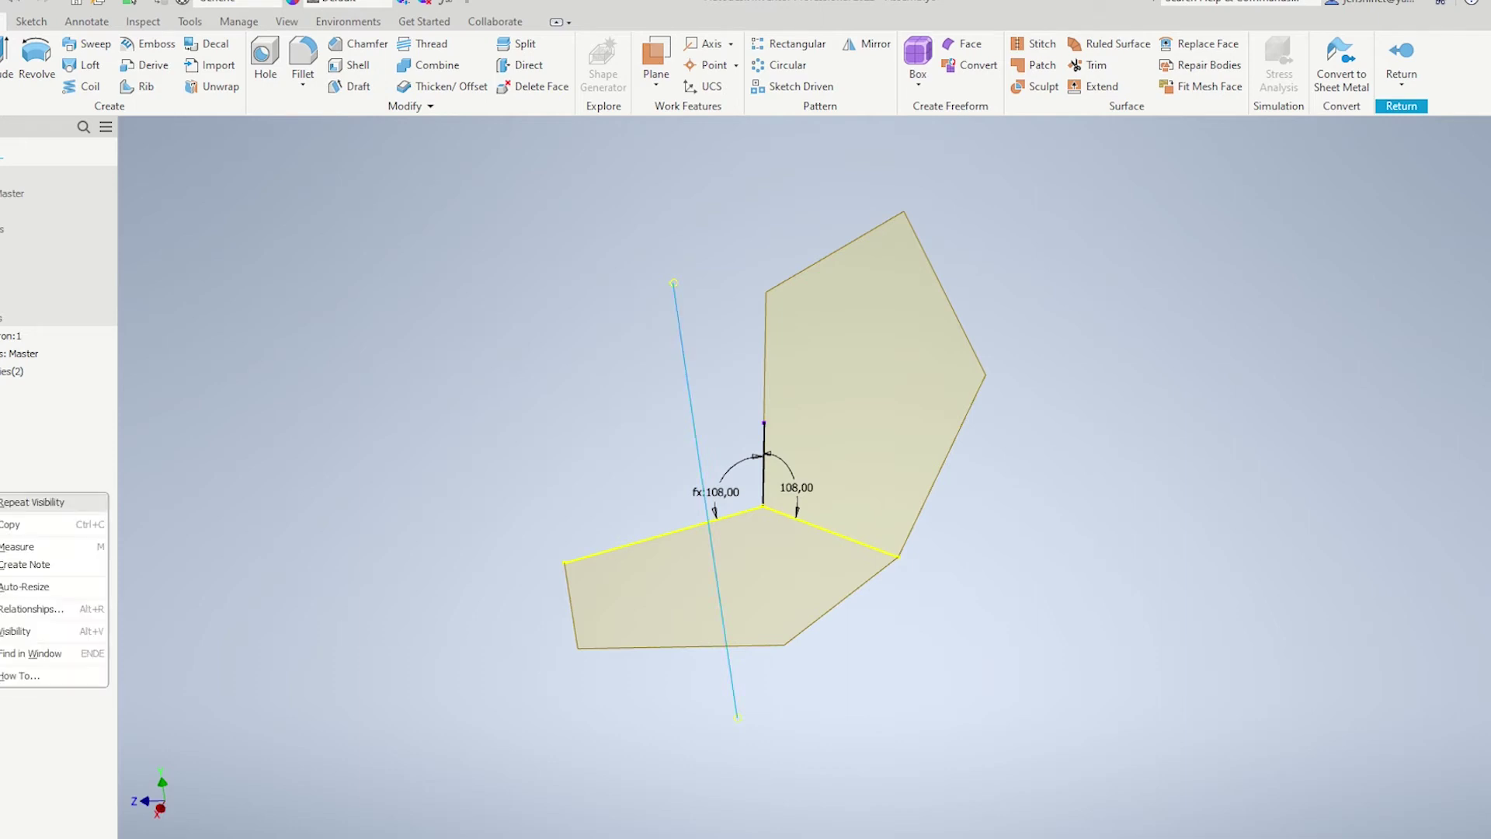
pyautogui.click(9, 630)
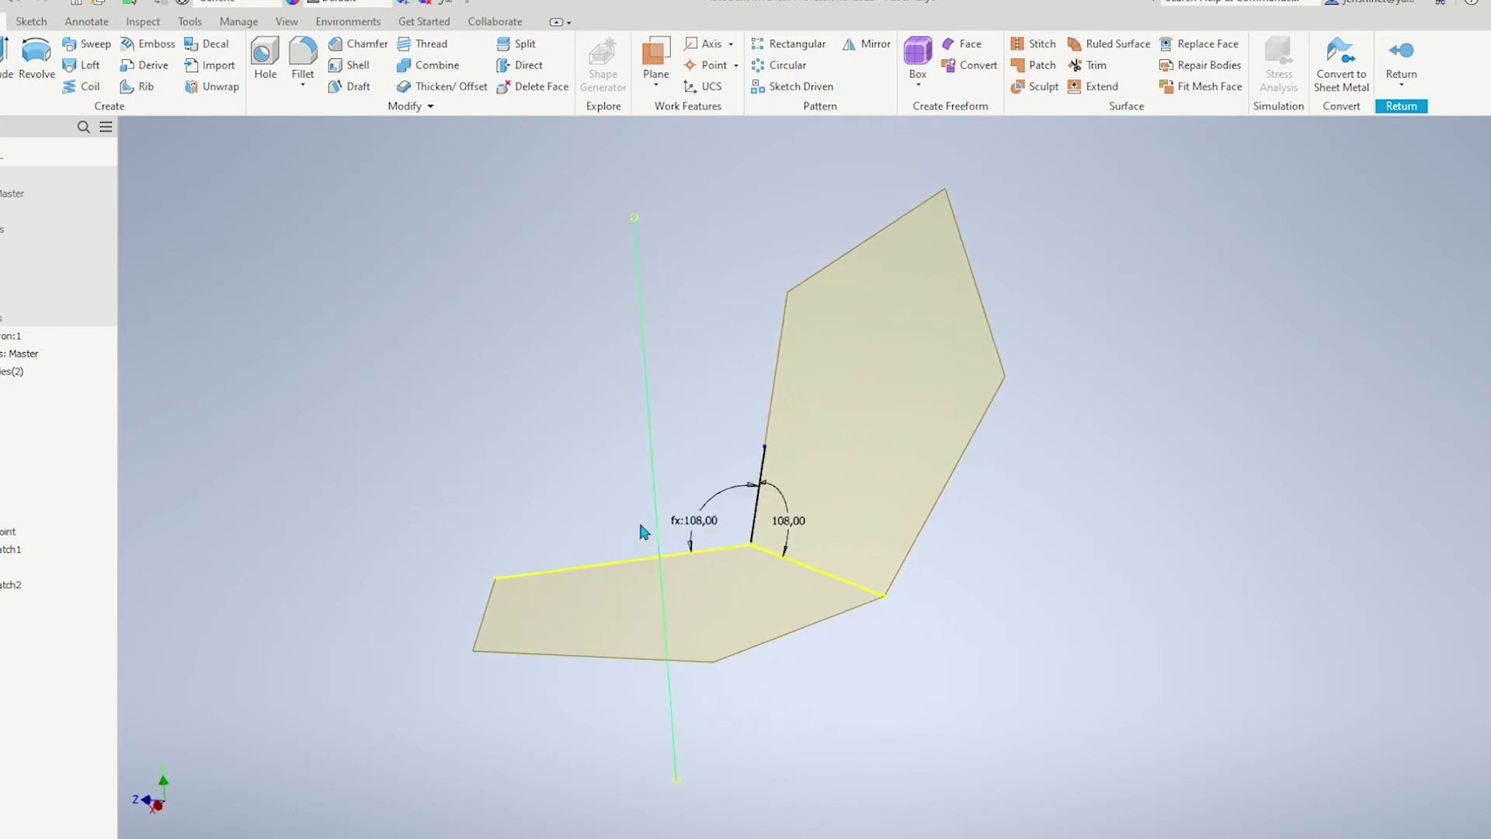
pyautogui.rightClick(1, 566)
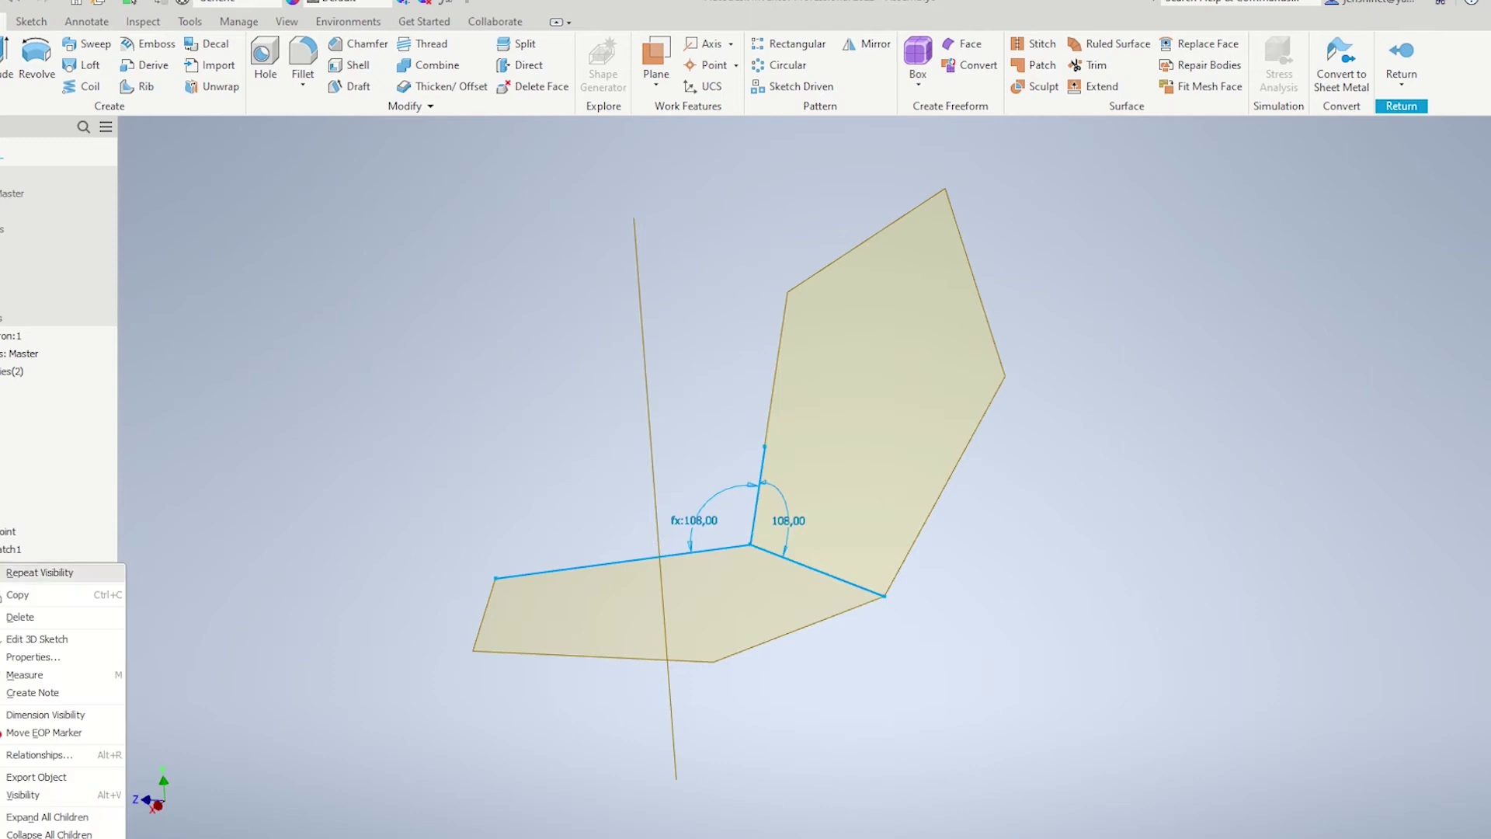
pyautogui.click(43, 794)
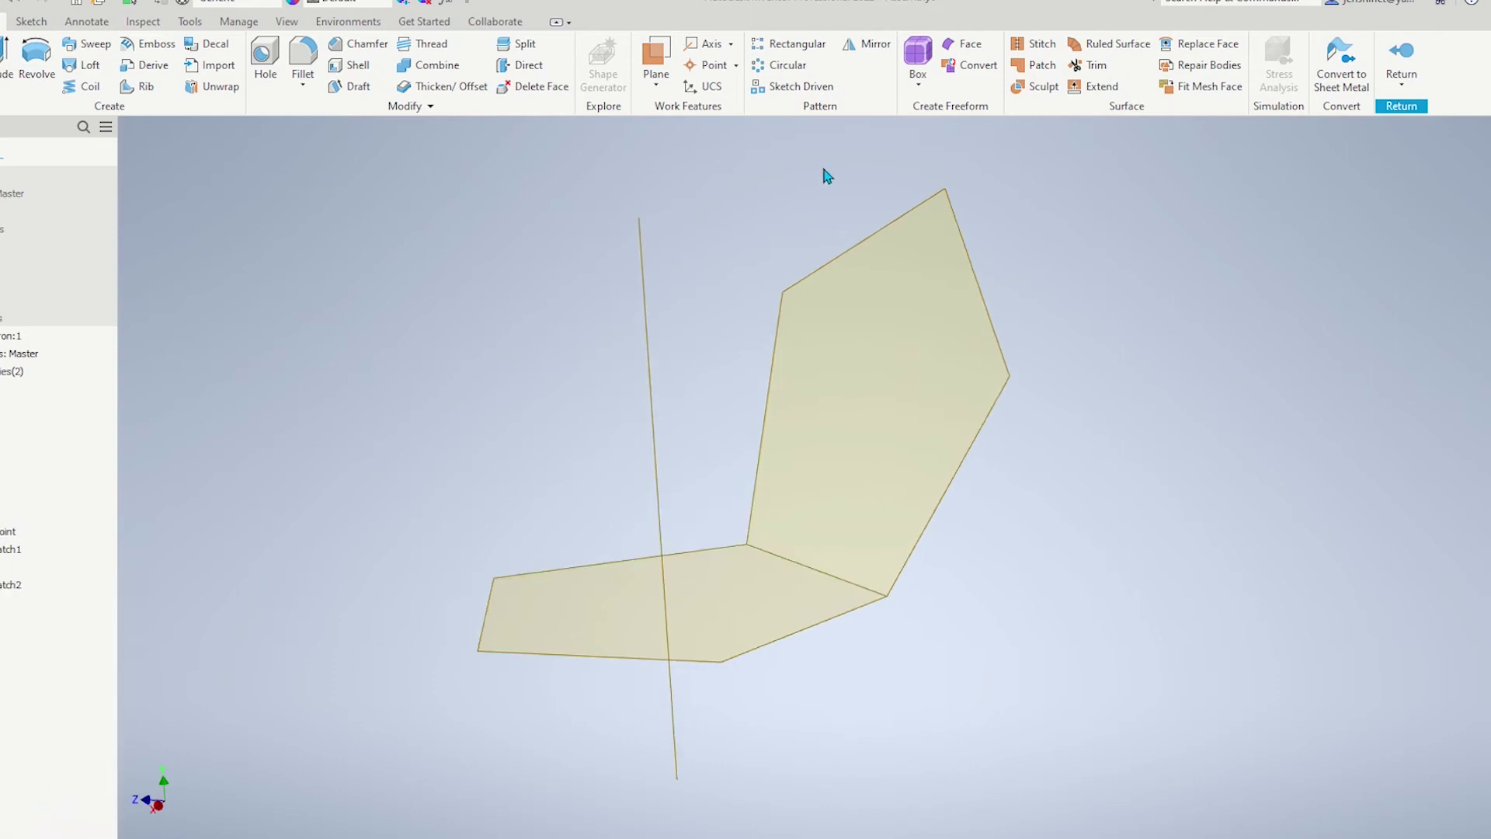
# Step: Circular-pattern the side pentagon's boundary patch around the vertical origin axis with 5 occurrences over 360 degrees
pyautogui.click(788, 66)
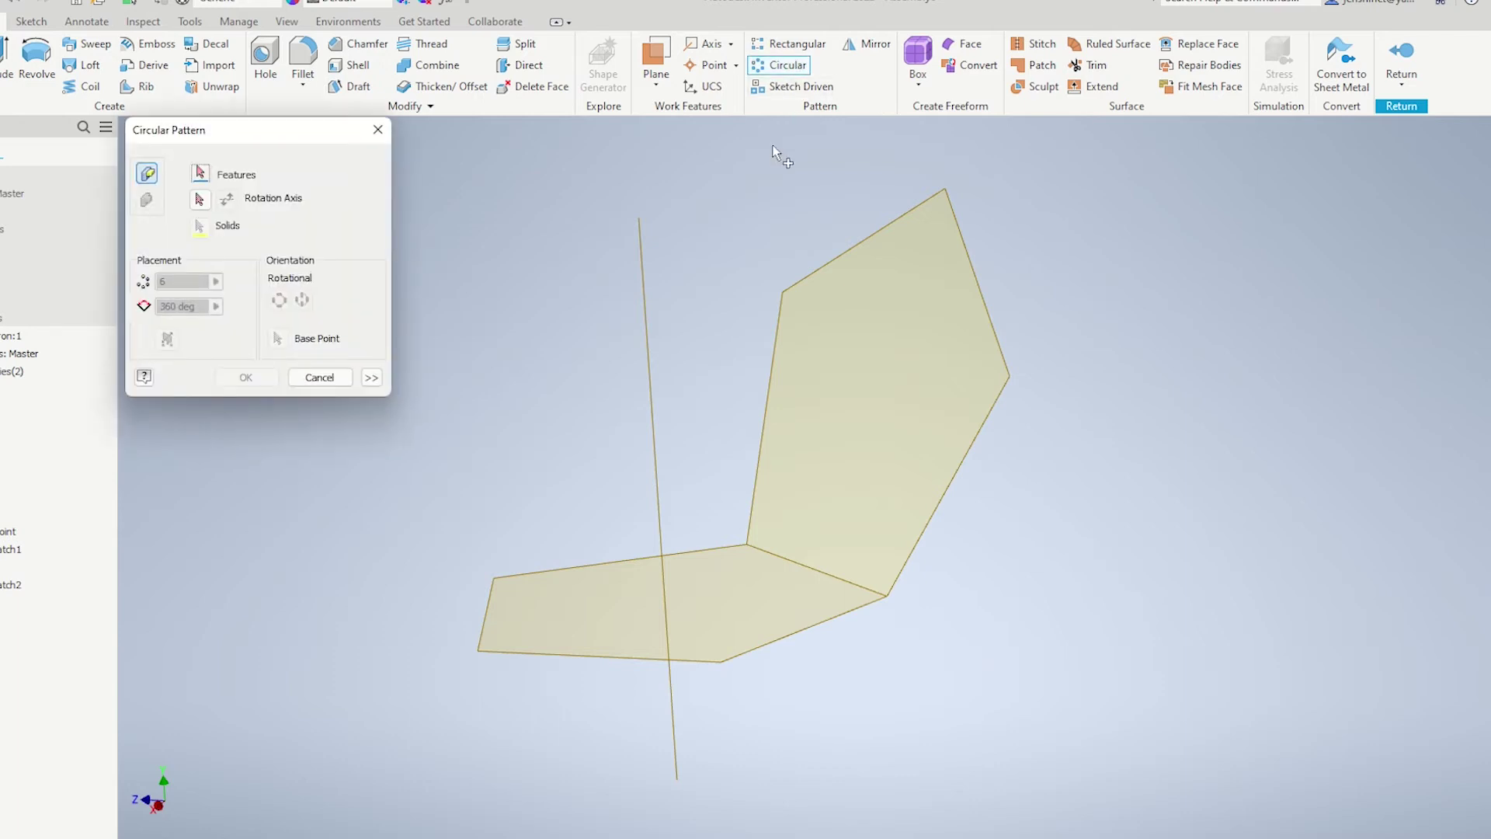
pyautogui.click(826, 281)
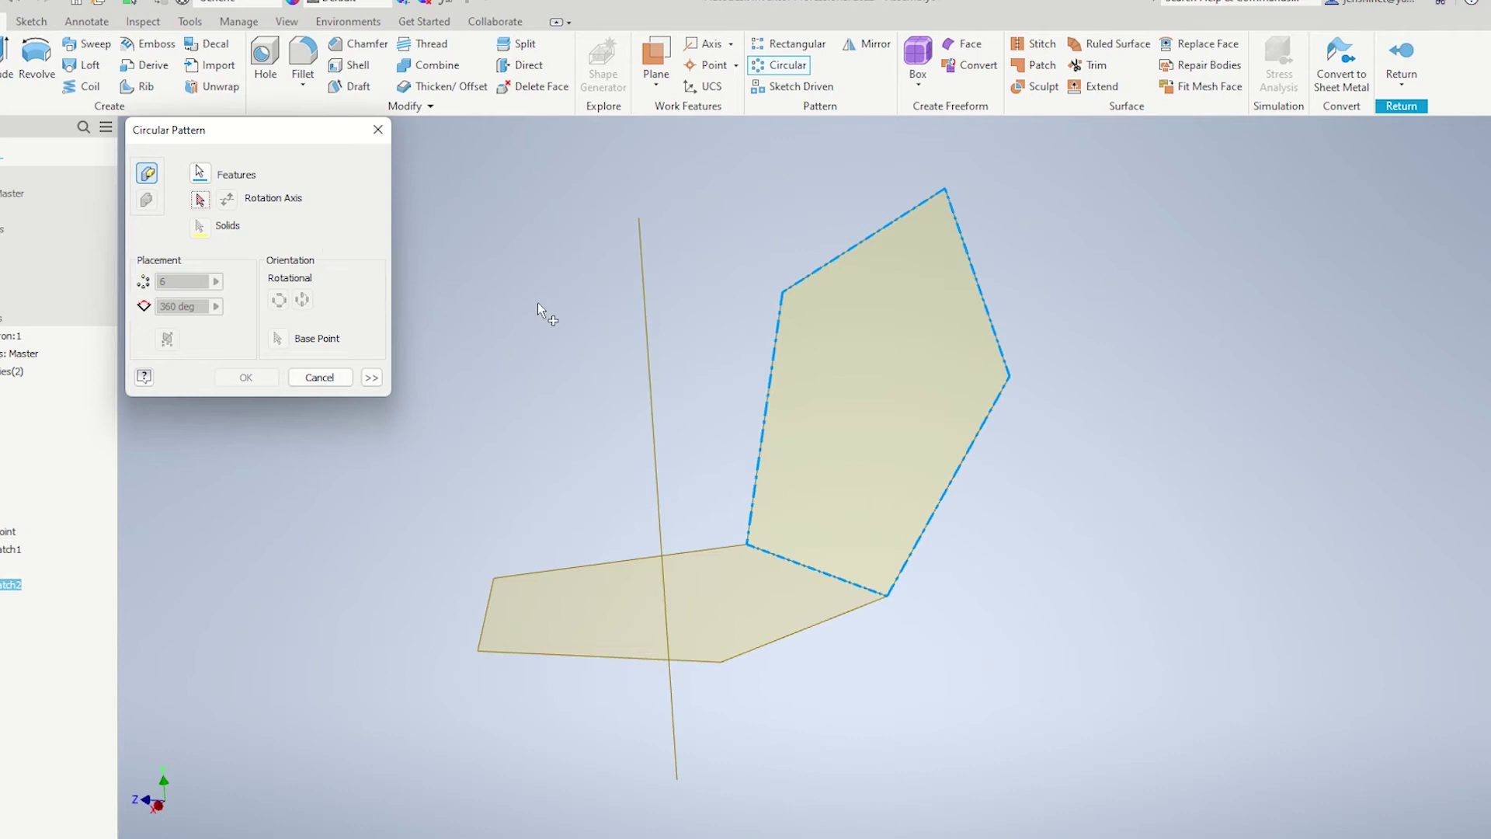
pyautogui.click(646, 349)
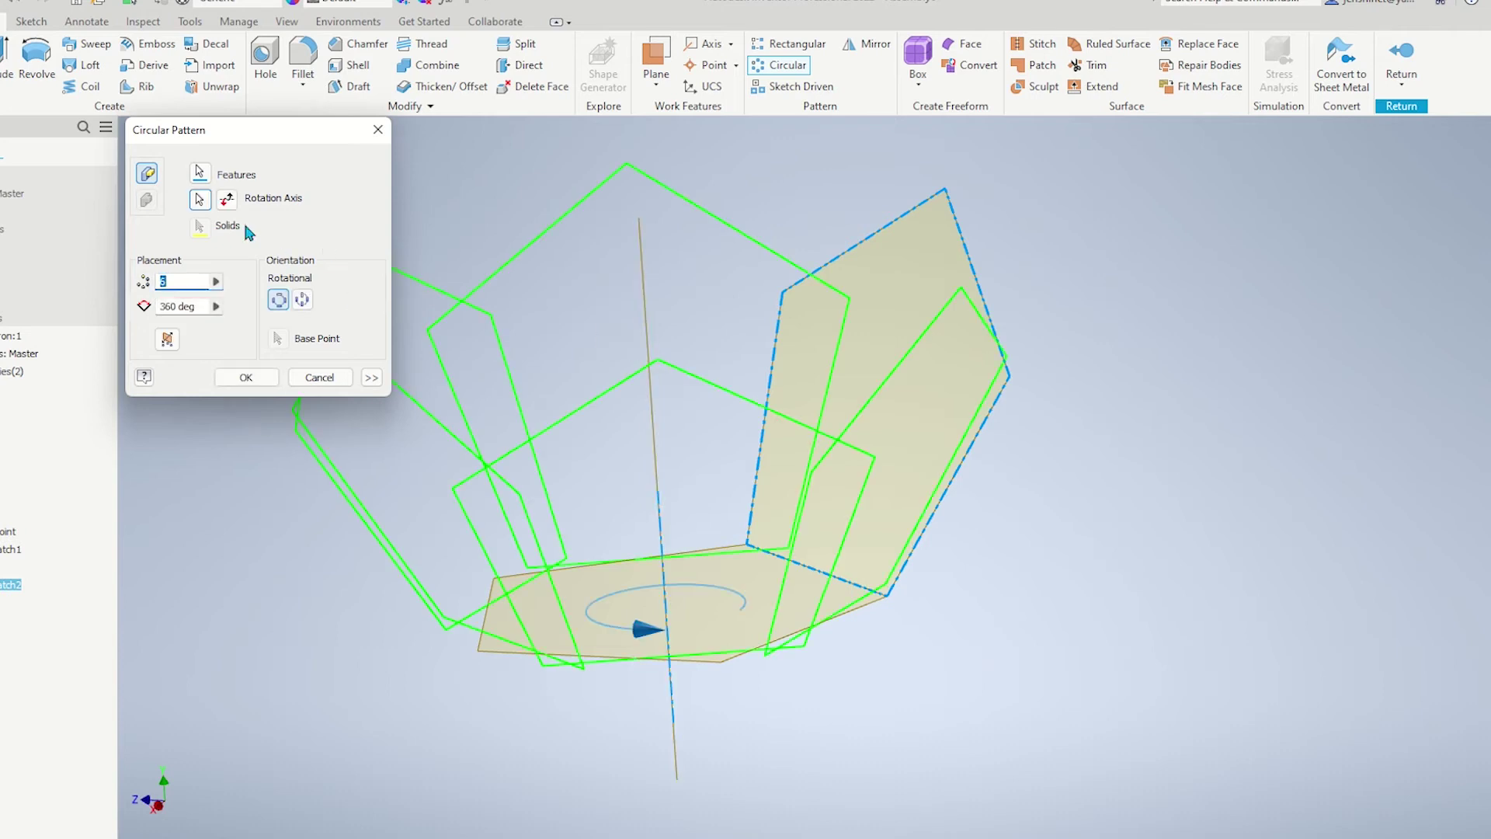
pyautogui.write('5')
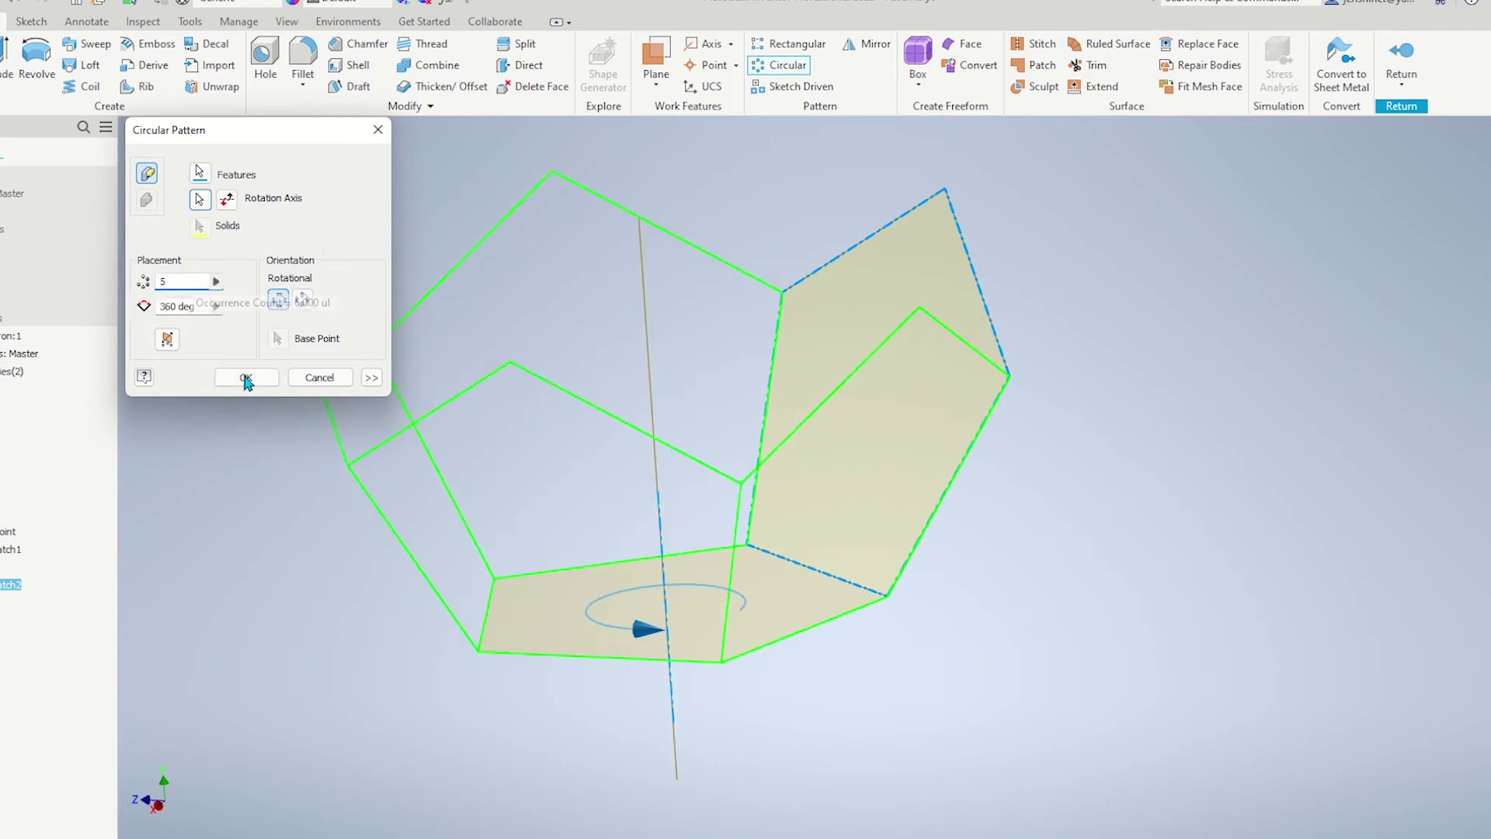
pyautogui.click(245, 379)
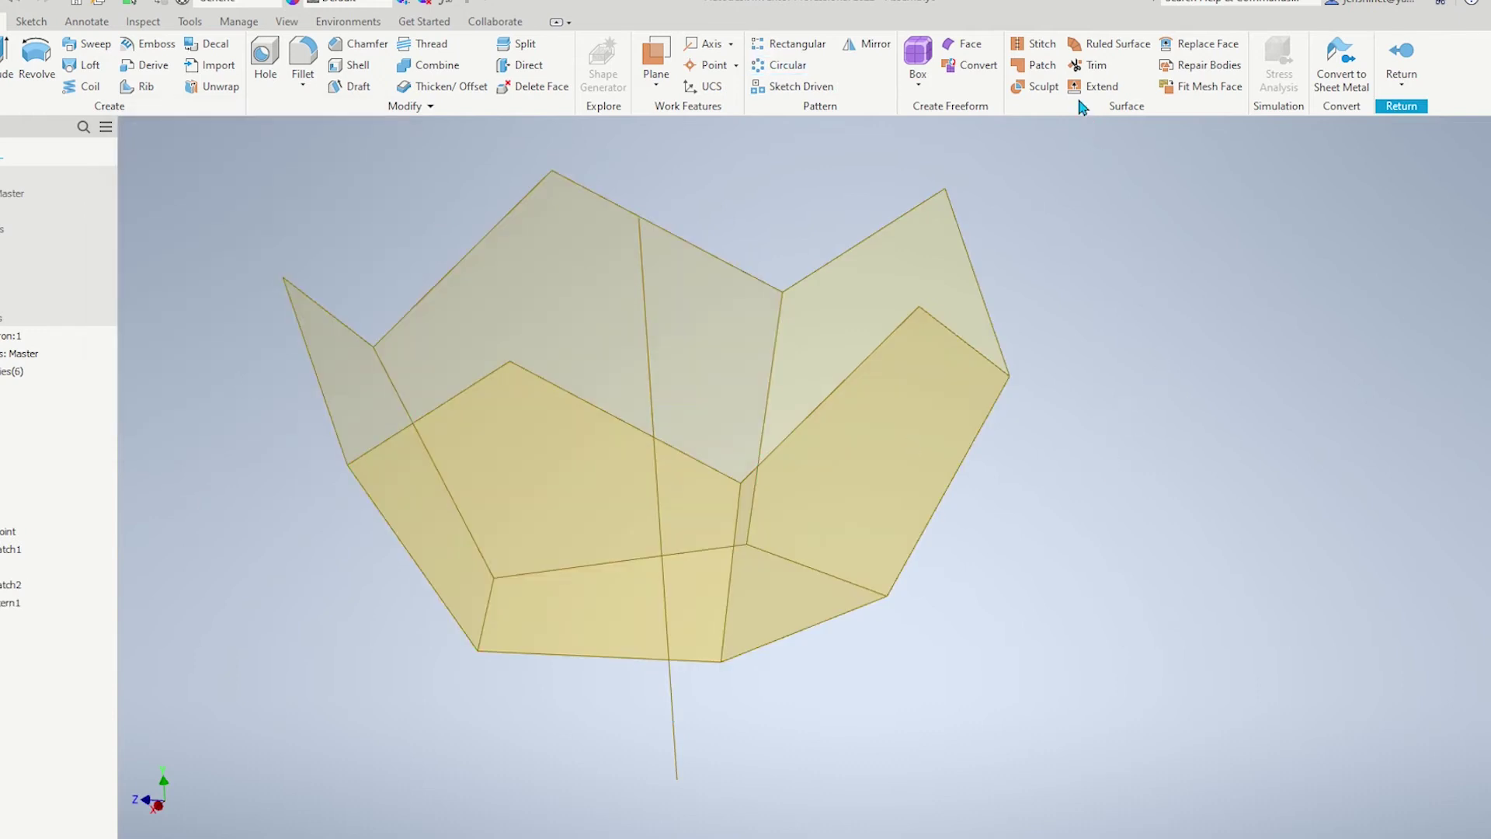
pyautogui.click(1044, 47)
pyautogui.scroll(-3, 800, 272)
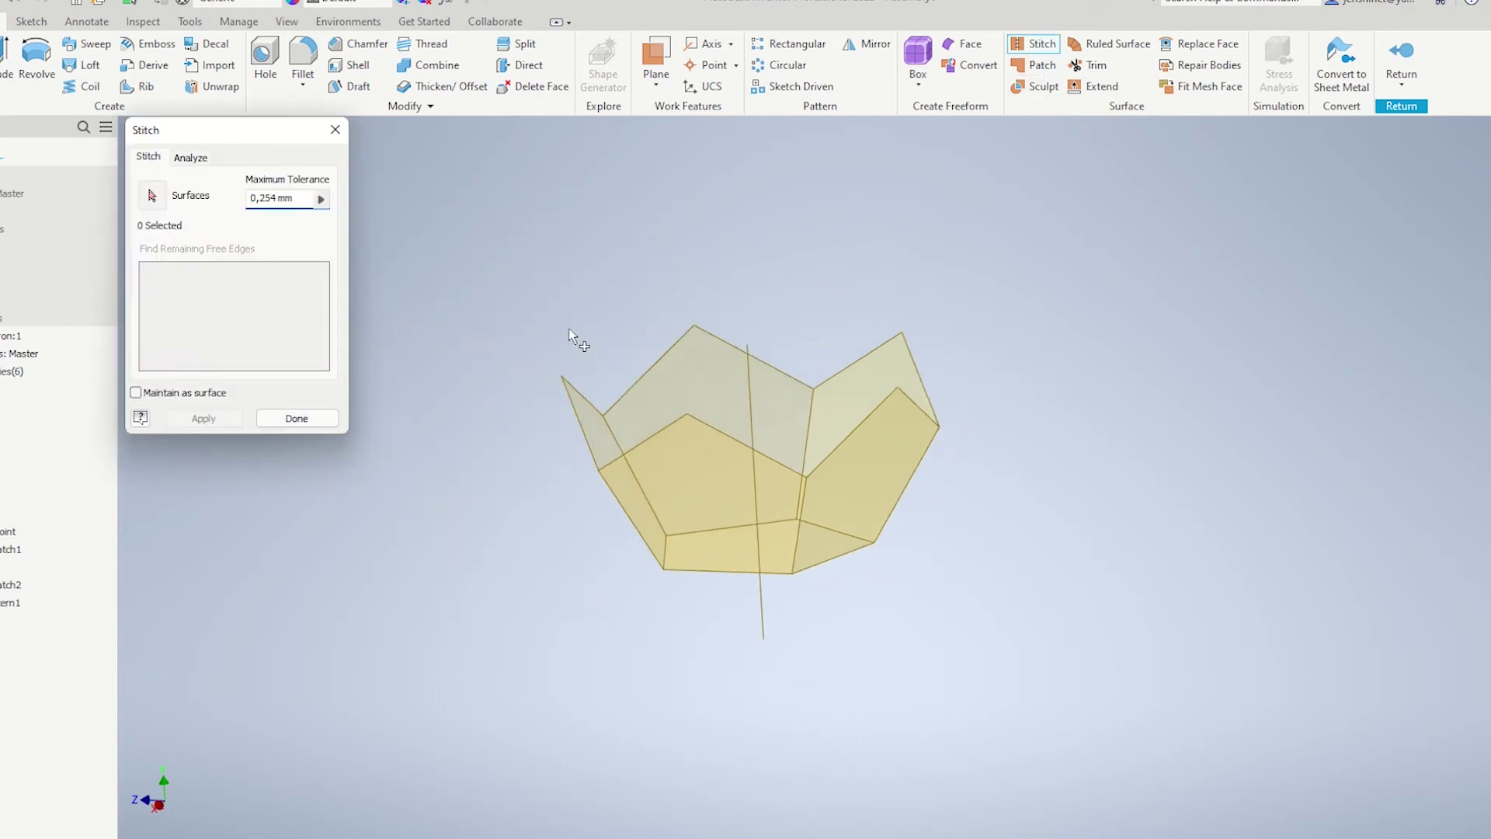
pyautogui.moveTo(494, 281); pyautogui.dragTo(1118, 647)
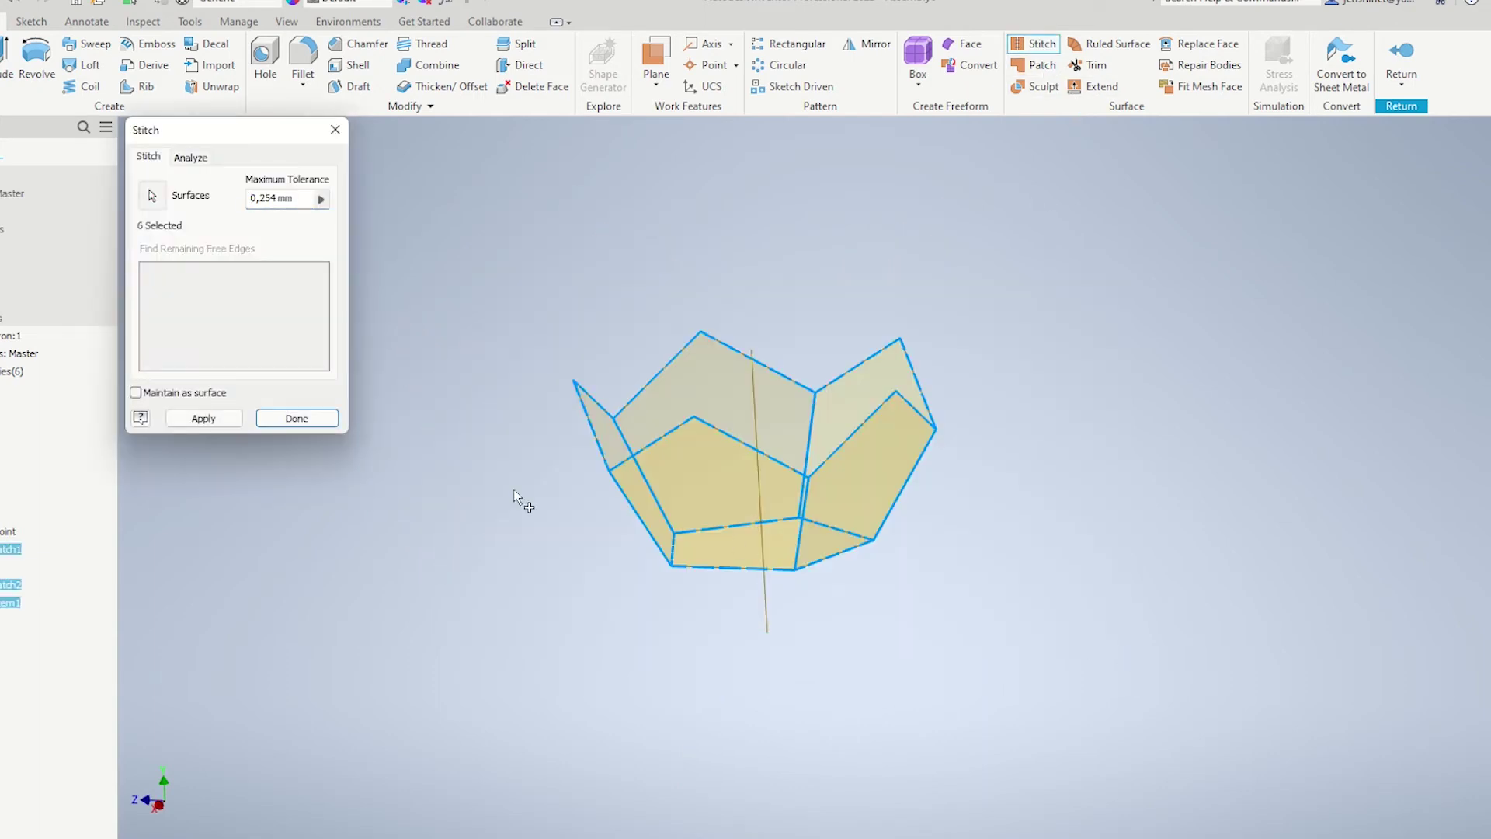
pyautogui.click(289, 418)
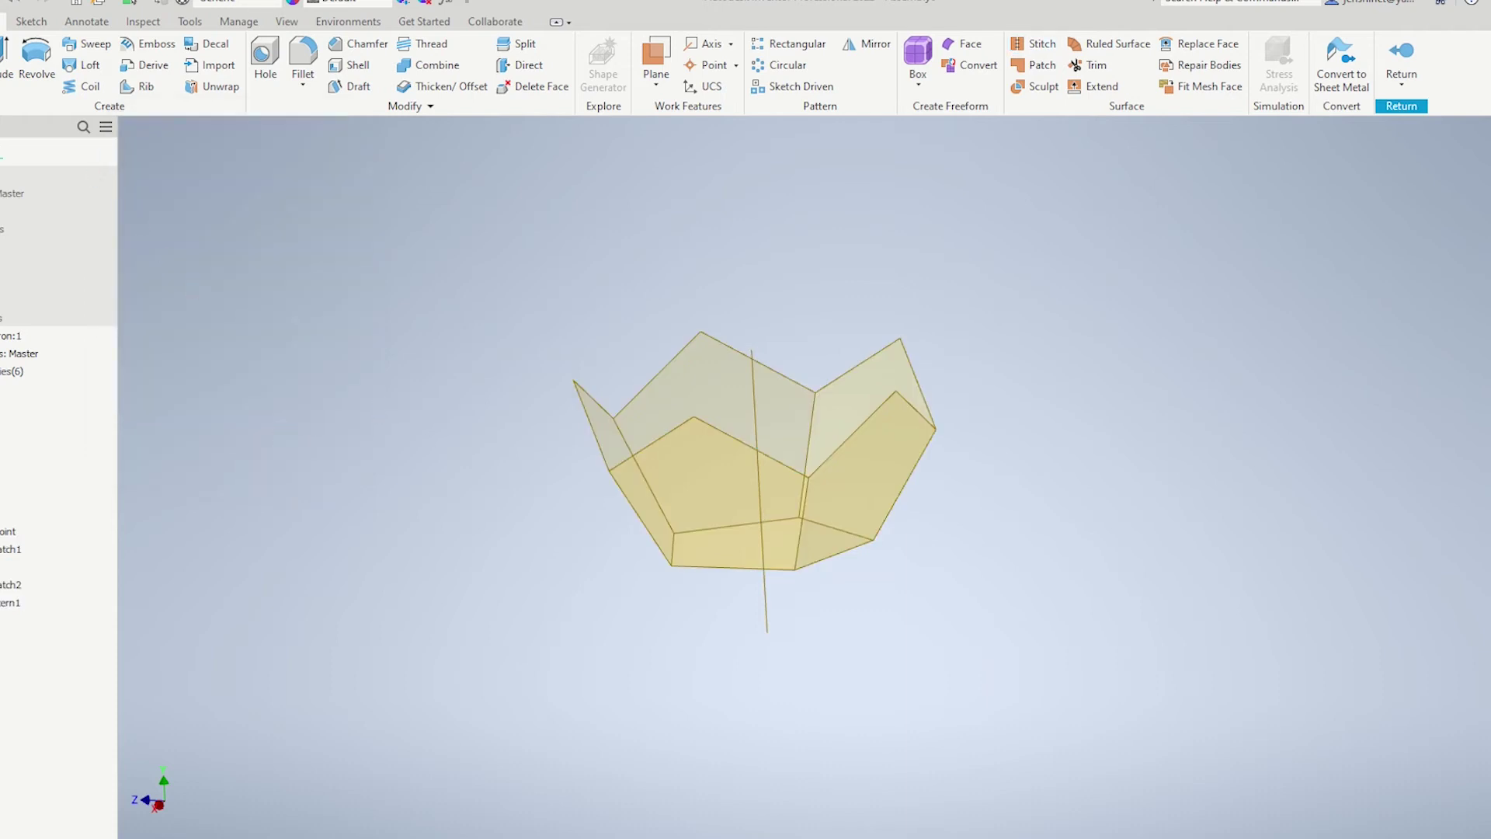
# Step: Include one upper edge of a patterned side pentagon in a new 3D sketch and finish the sketch
pyautogui.click(3, 86)
pyautogui.click(6, 151)
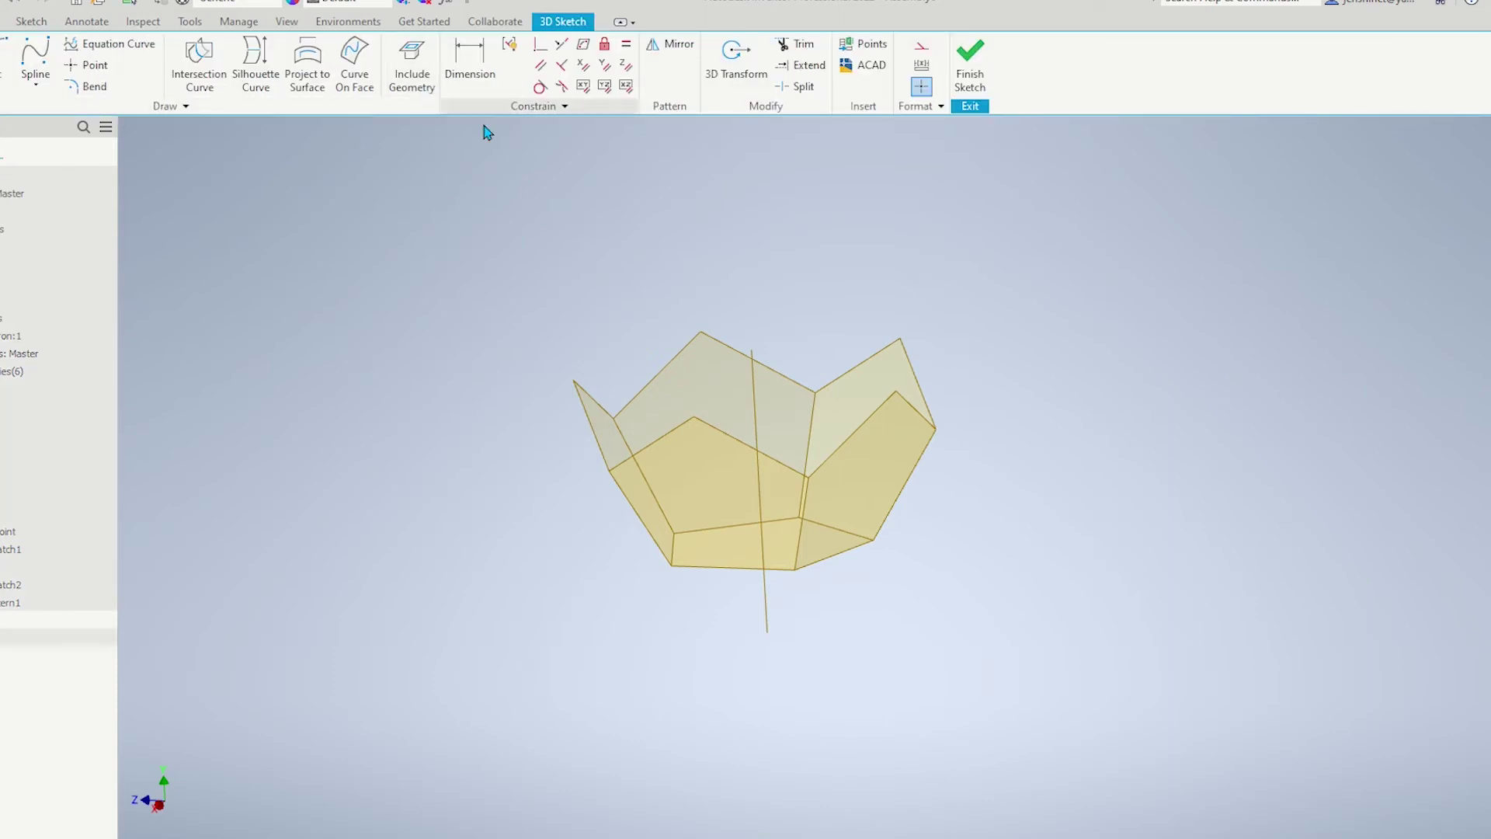
pyautogui.scroll(3, 793, 215)
pyautogui.scroll(3, 789, 229)
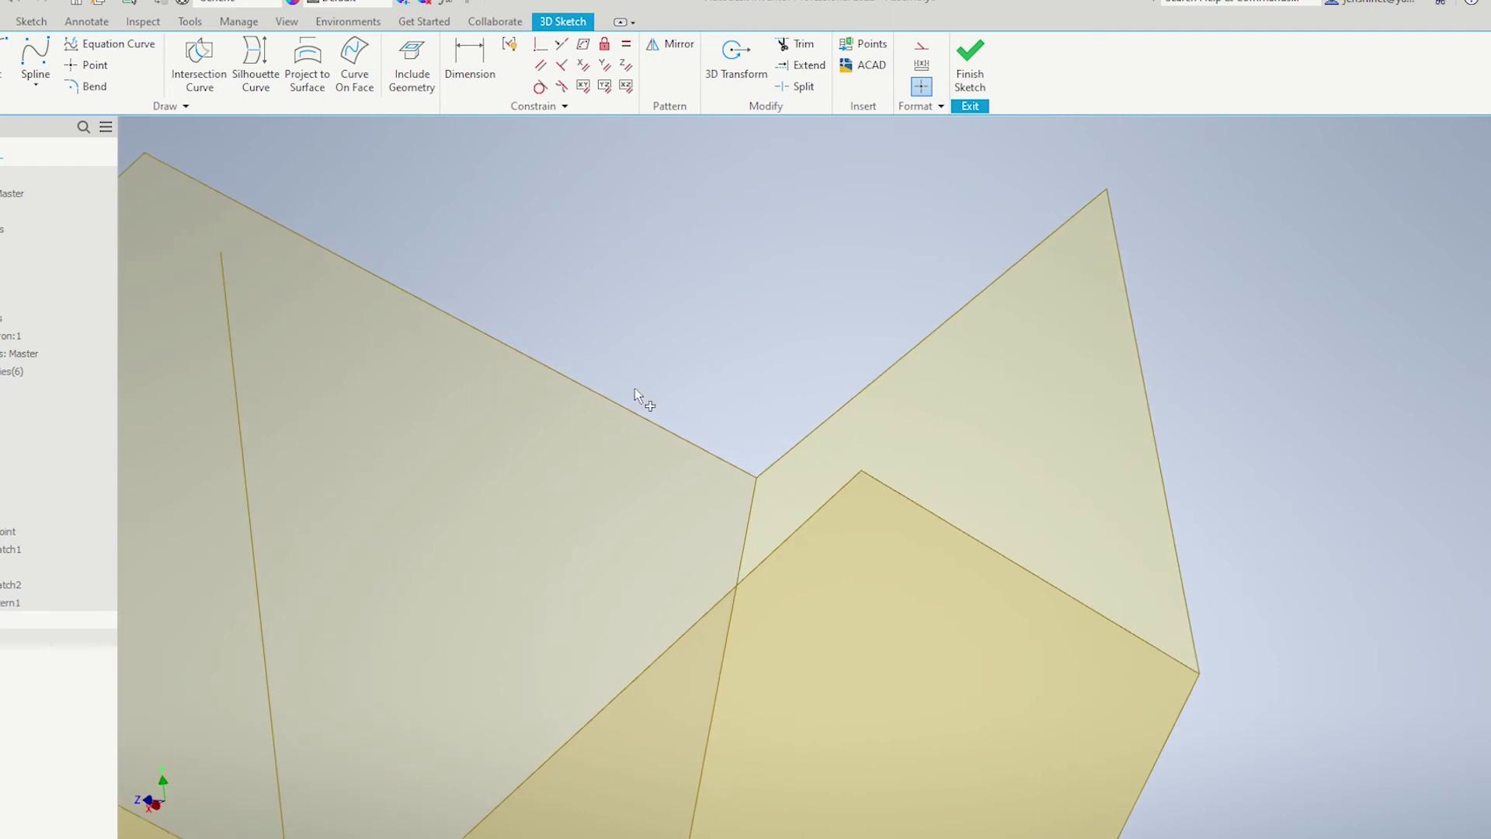
pyautogui.rightClick(638, 415)
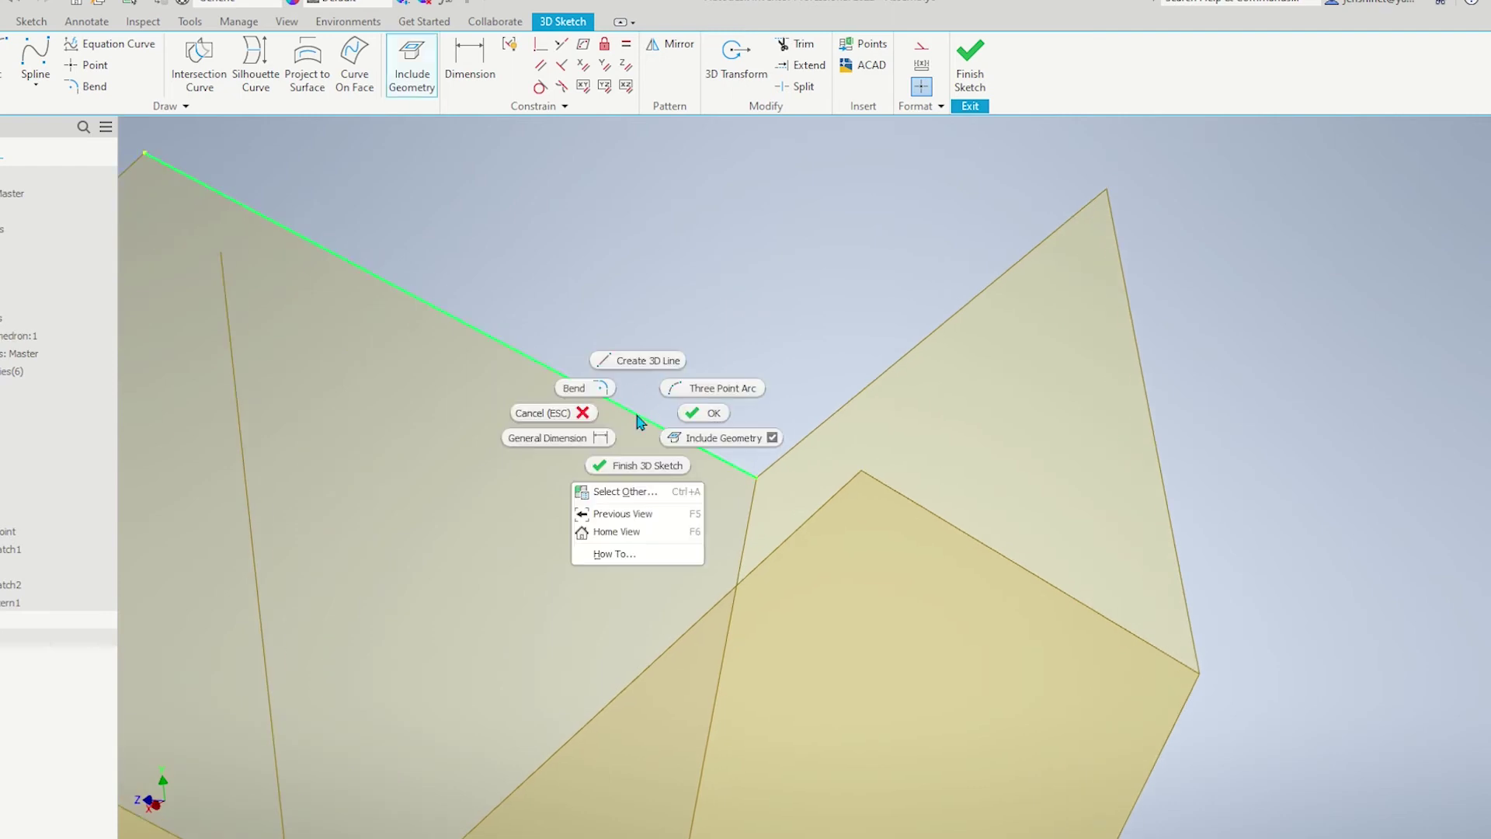
pyautogui.click(718, 413)
pyautogui.rightClick(699, 387)
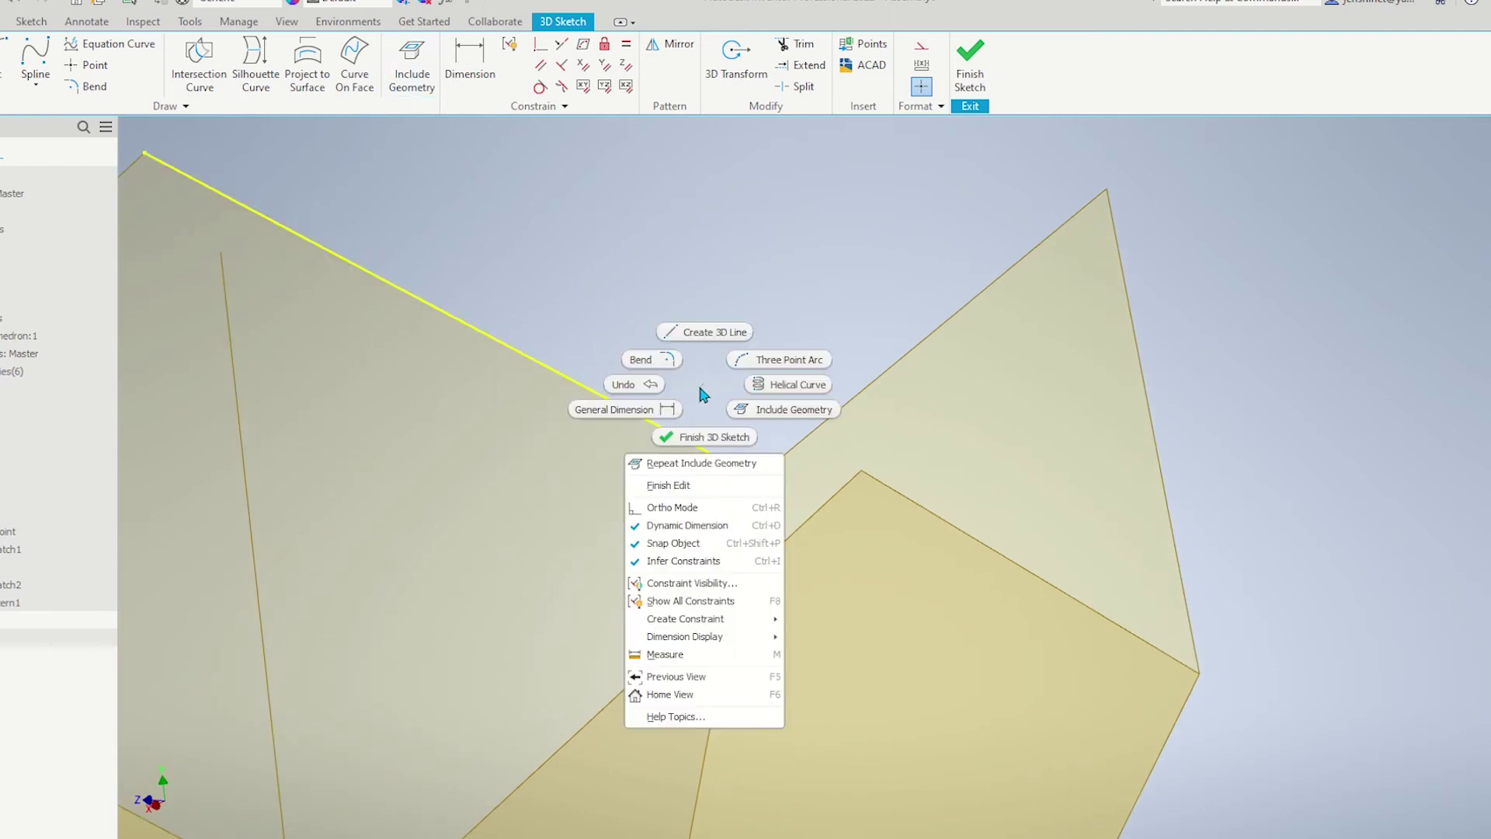
pyautogui.click(709, 434)
# Step: Create a work plane parallel to the base pentagon through the midpoint of the included sketch edge
pyautogui.scroll(-5, 1258, 444)
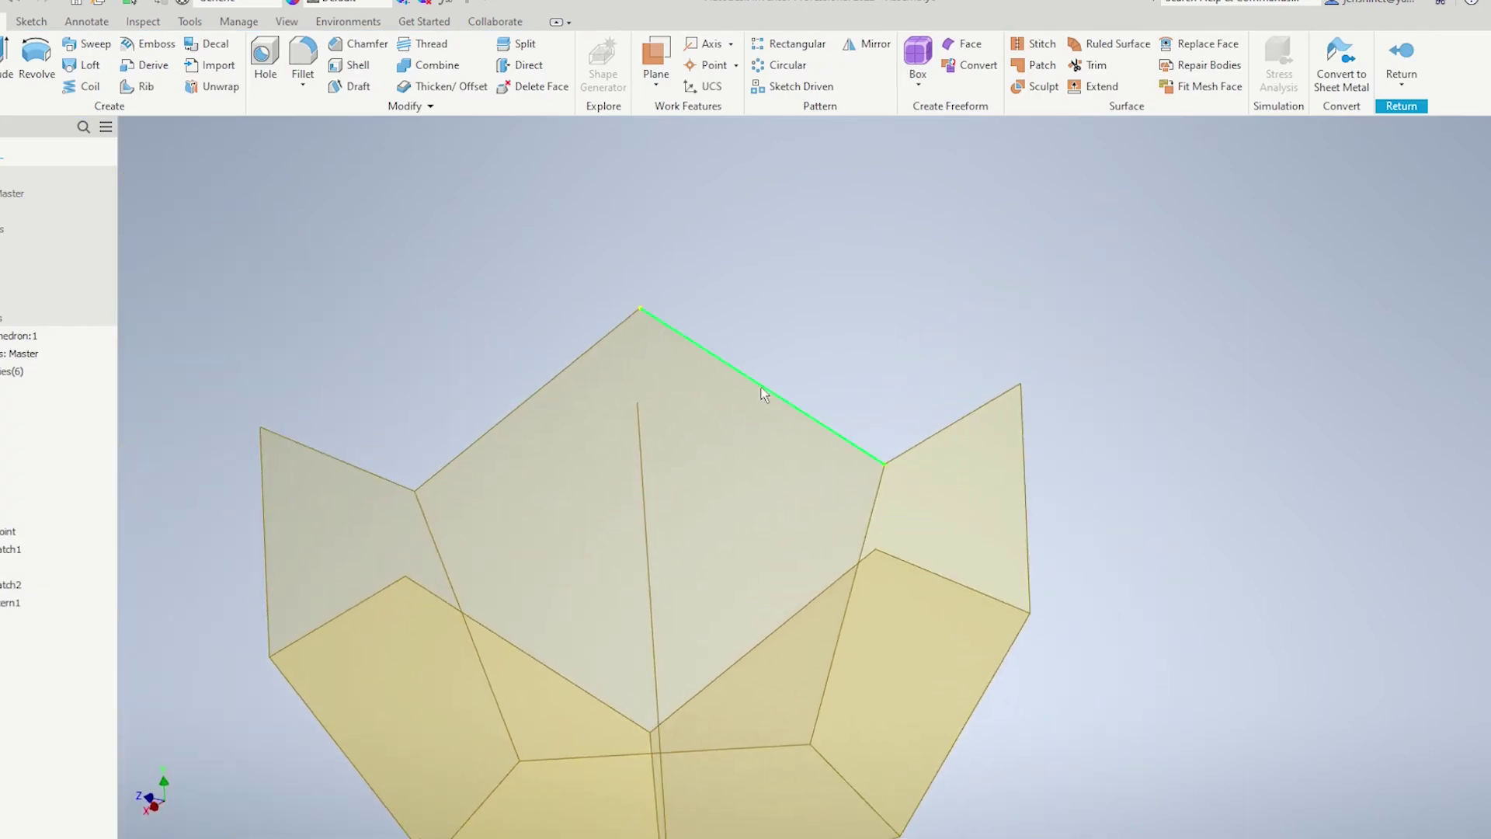
pyautogui.scroll(-3, 776, 381)
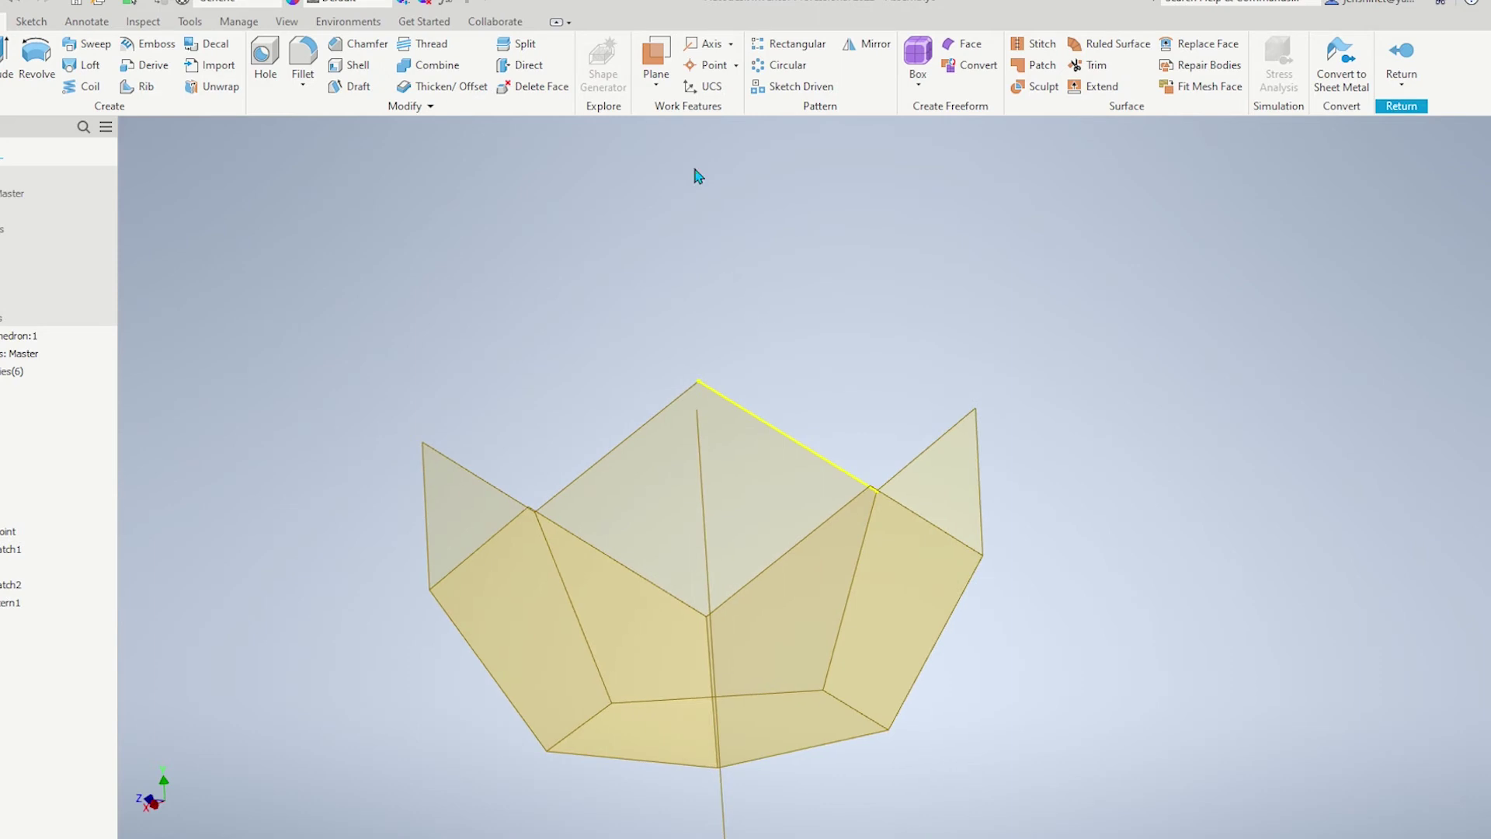
pyautogui.click(662, 74)
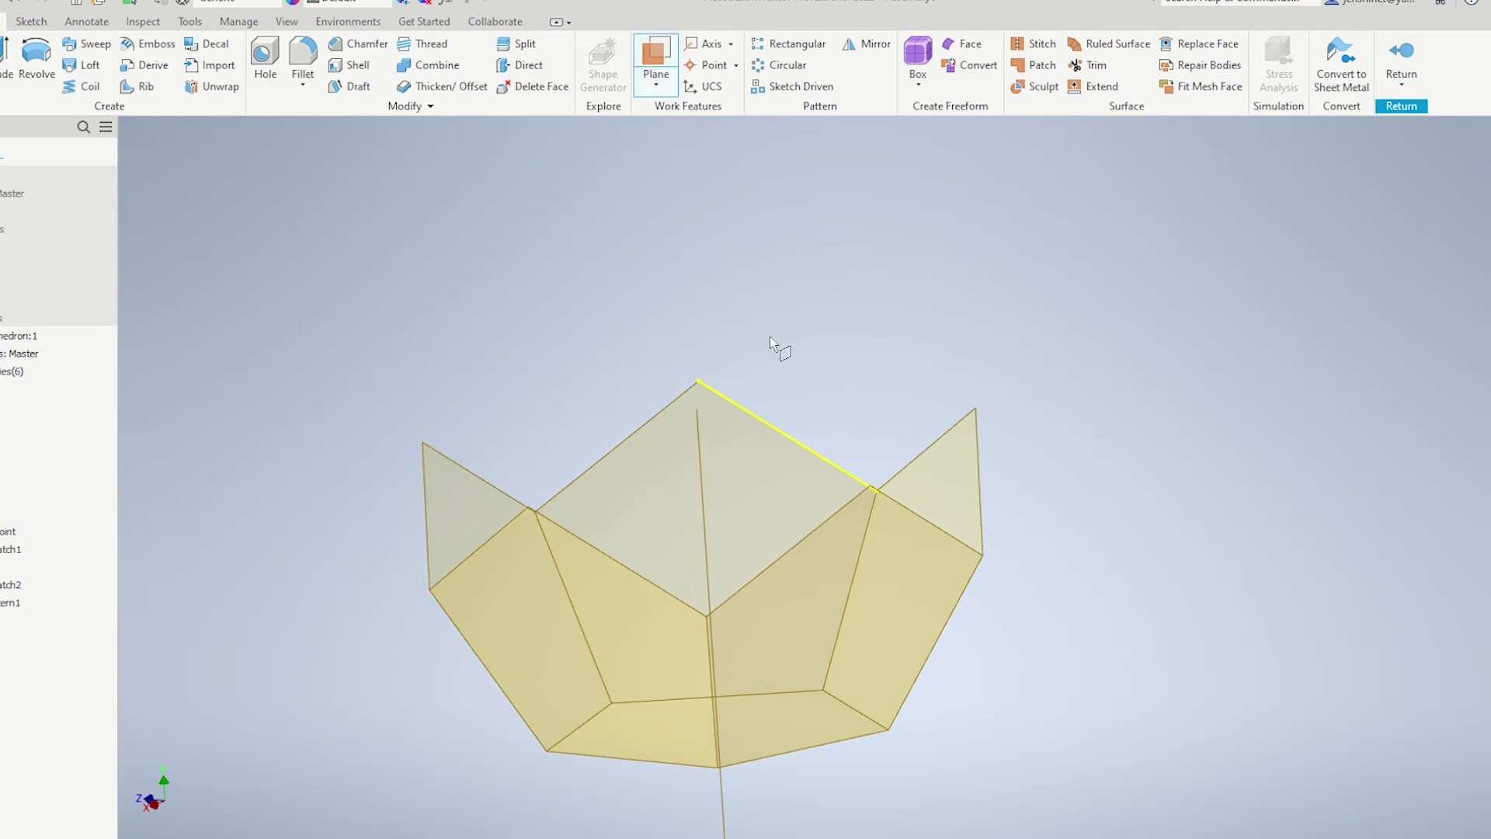
pyautogui.click(789, 437)
pyautogui.keyDown('shift'); pyautogui.moveTo(832, 745); pyautogui.dragTo(781, 532, button='middle'); pyautogui.keyUp('shift')
pyautogui.click(782, 496)
# Step: Mirror the base patch, the side patch and the circular pattern about the new work plane
pyautogui.keyDown('shift'); pyautogui.moveTo(878, 505); pyautogui.dragTo(776, 187, button='middle'); pyautogui.keyUp('shift')
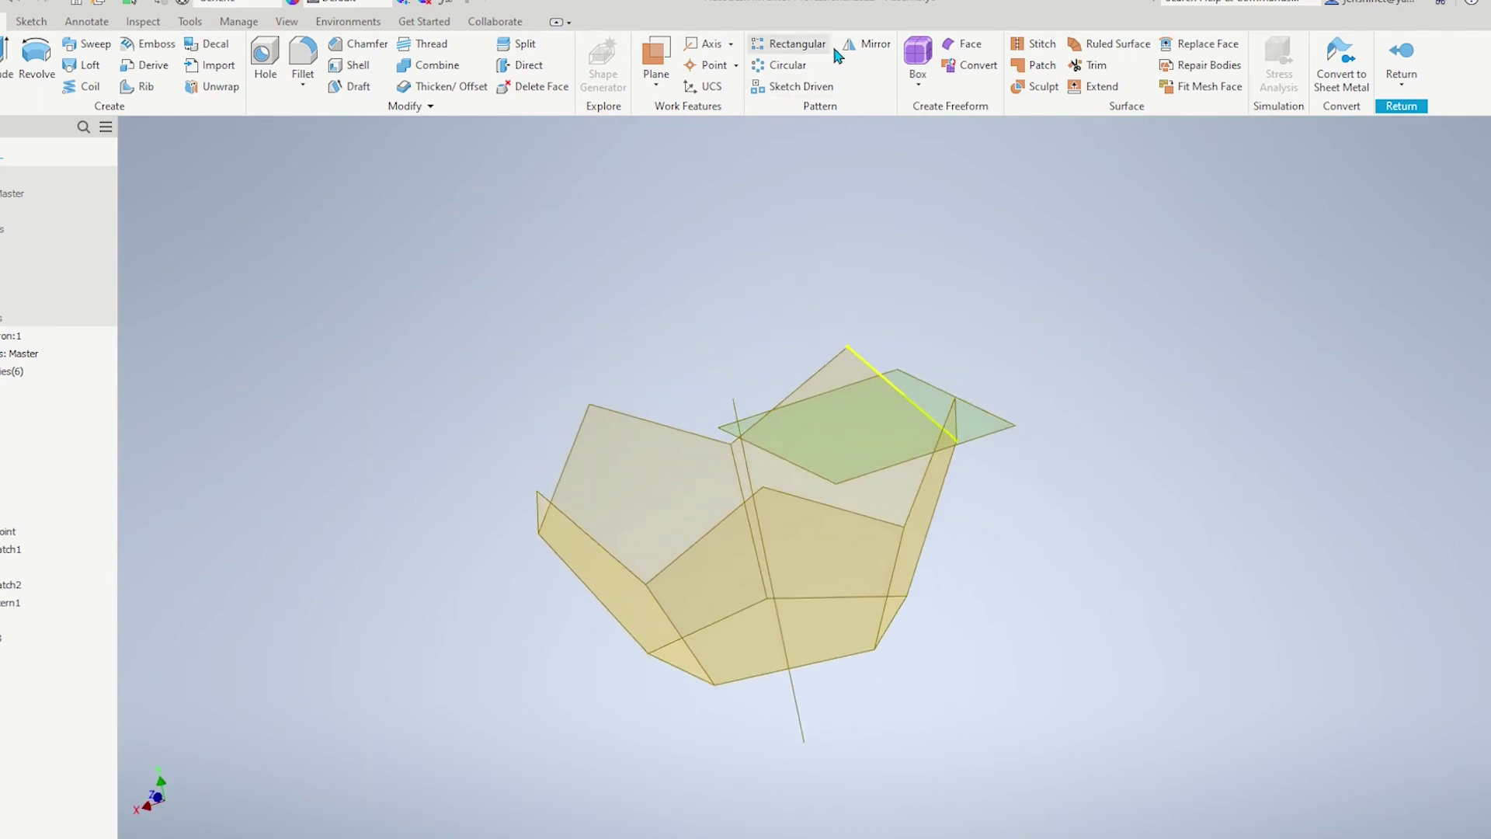
pyautogui.click(866, 44)
pyautogui.scroll(2, 854, 594)
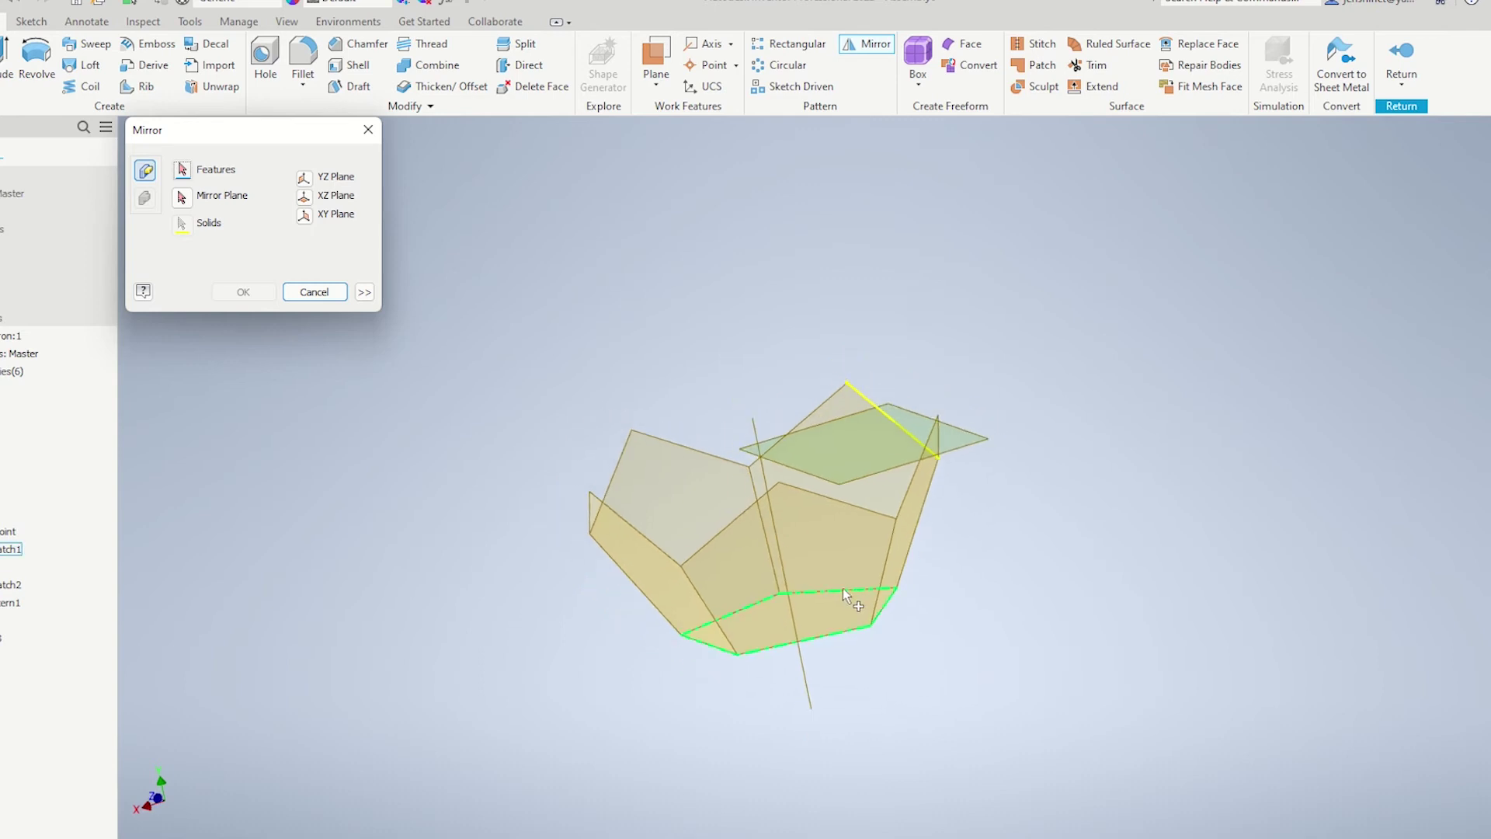
pyautogui.click(842, 589)
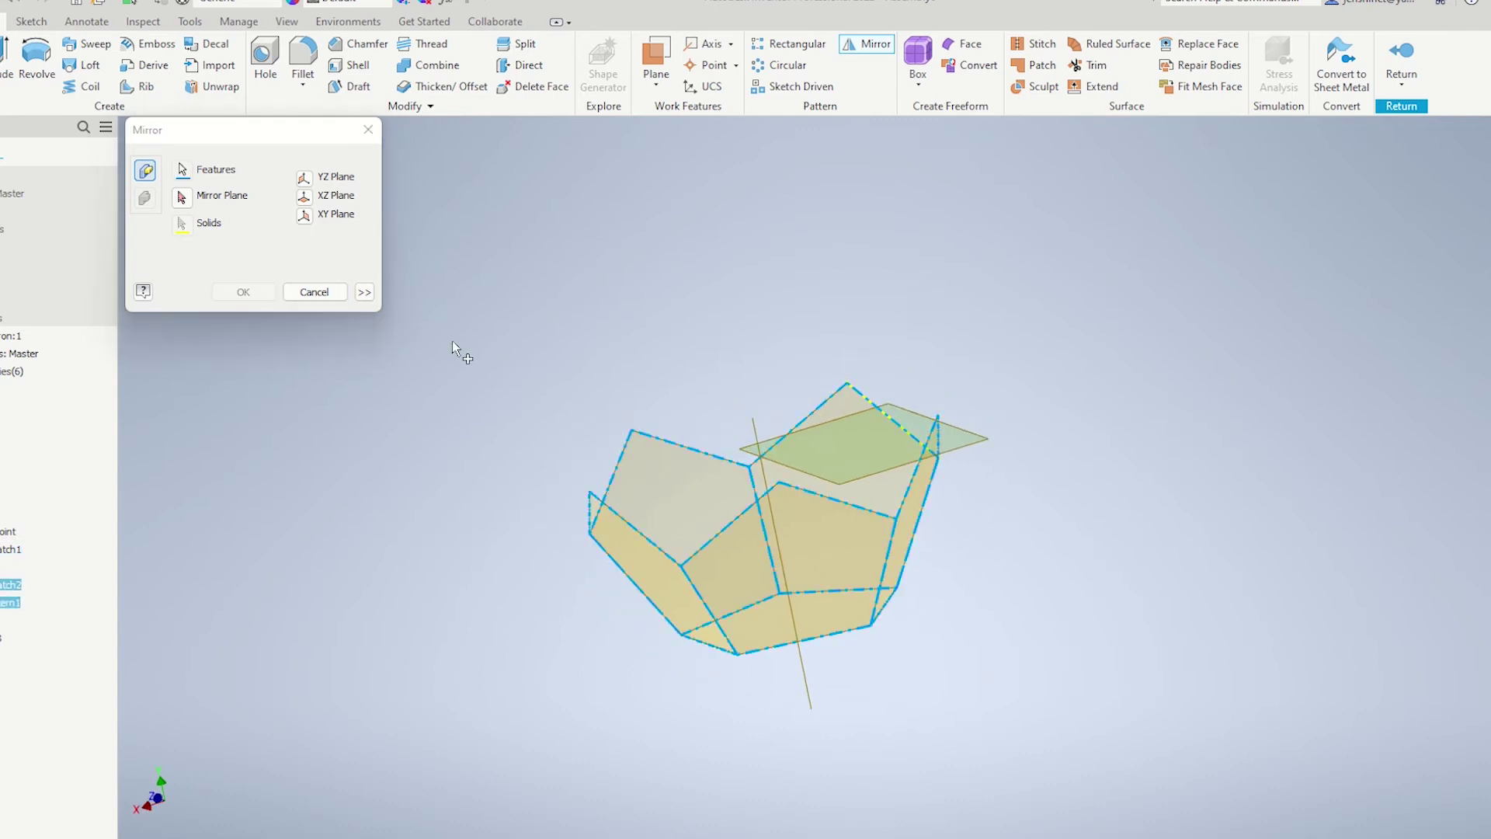
pyautogui.click(966, 450)
pyautogui.click(243, 292)
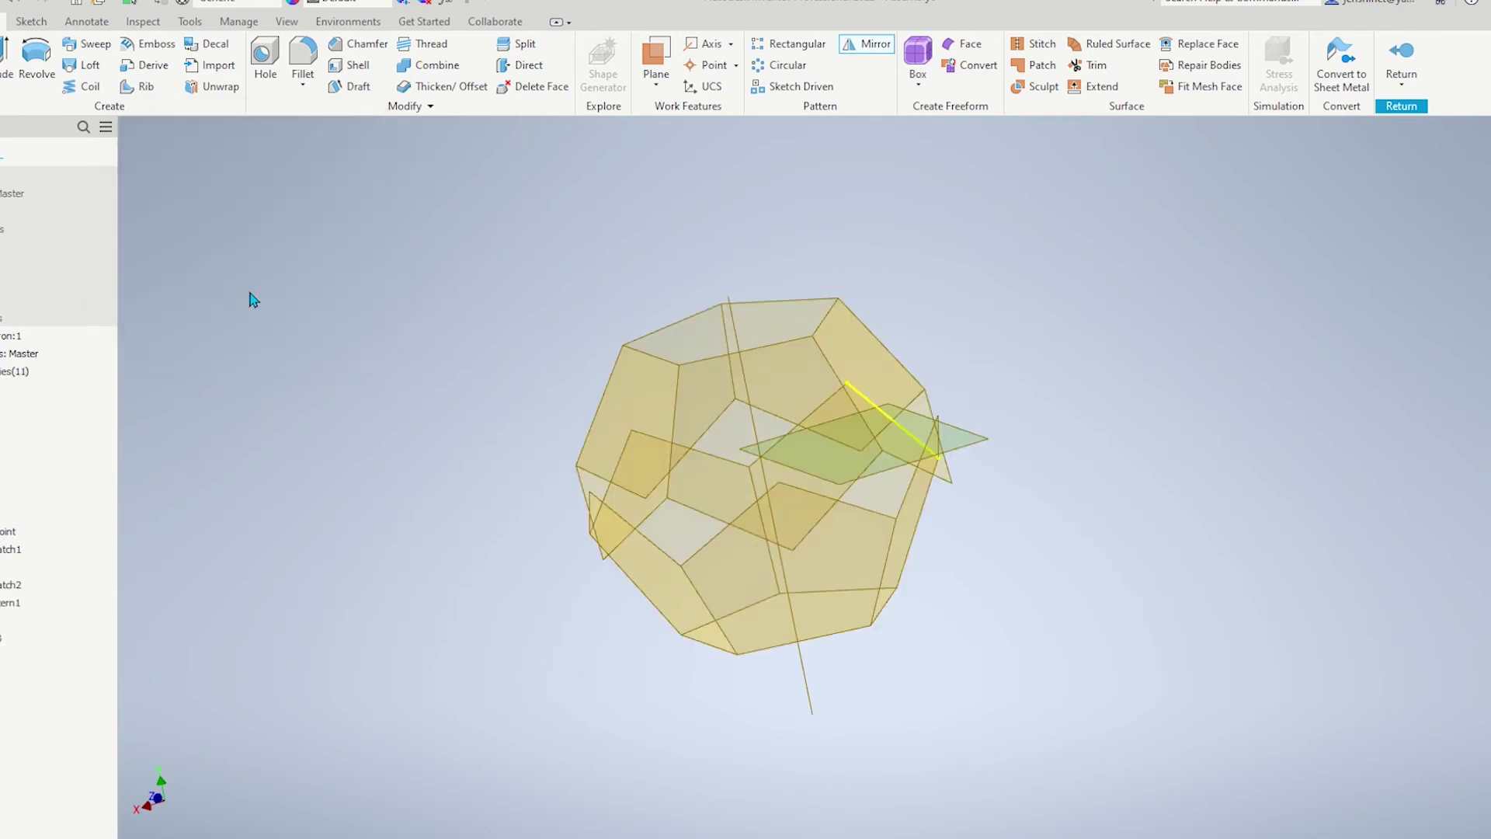
# Step: Rotate the mirrored upper half about the vertical origin axis by 72/2 degrees with Move Bodies, using Rotate about line
pyautogui.keyDown('shift'); pyautogui.moveTo(367, 326); pyautogui.dragTo(780, 505, button='middle'); pyautogui.keyUp('shift')
pyautogui.scroll(3, 1062, 451)
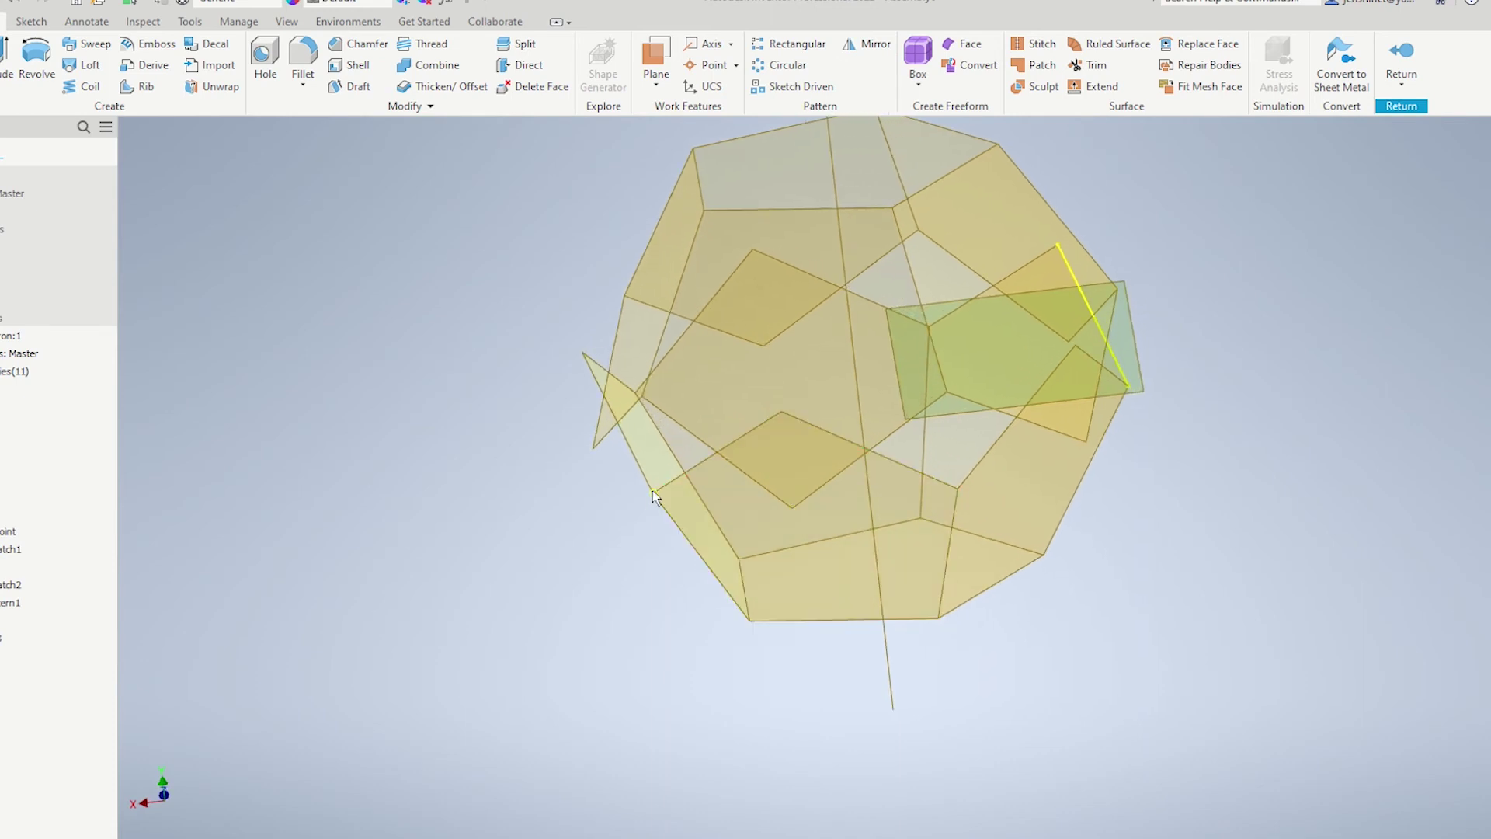
pyautogui.scroll(-2, 419, 459)
pyautogui.keyDown('shift'); pyautogui.moveTo(416, 449); pyautogui.dragTo(362, 396, button='middle'); pyautogui.keyUp('shift')
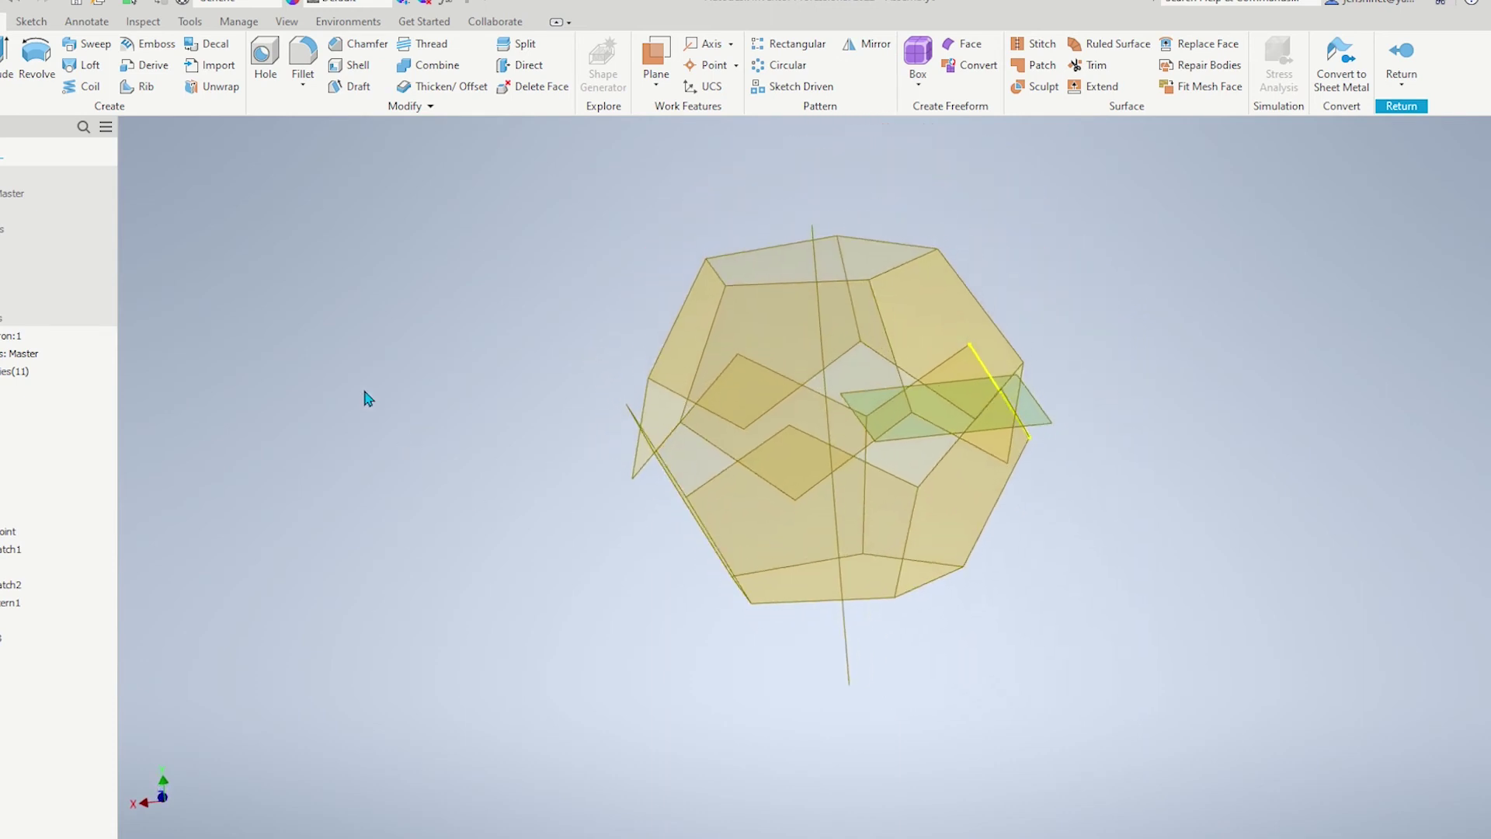
pyautogui.click(426, 108)
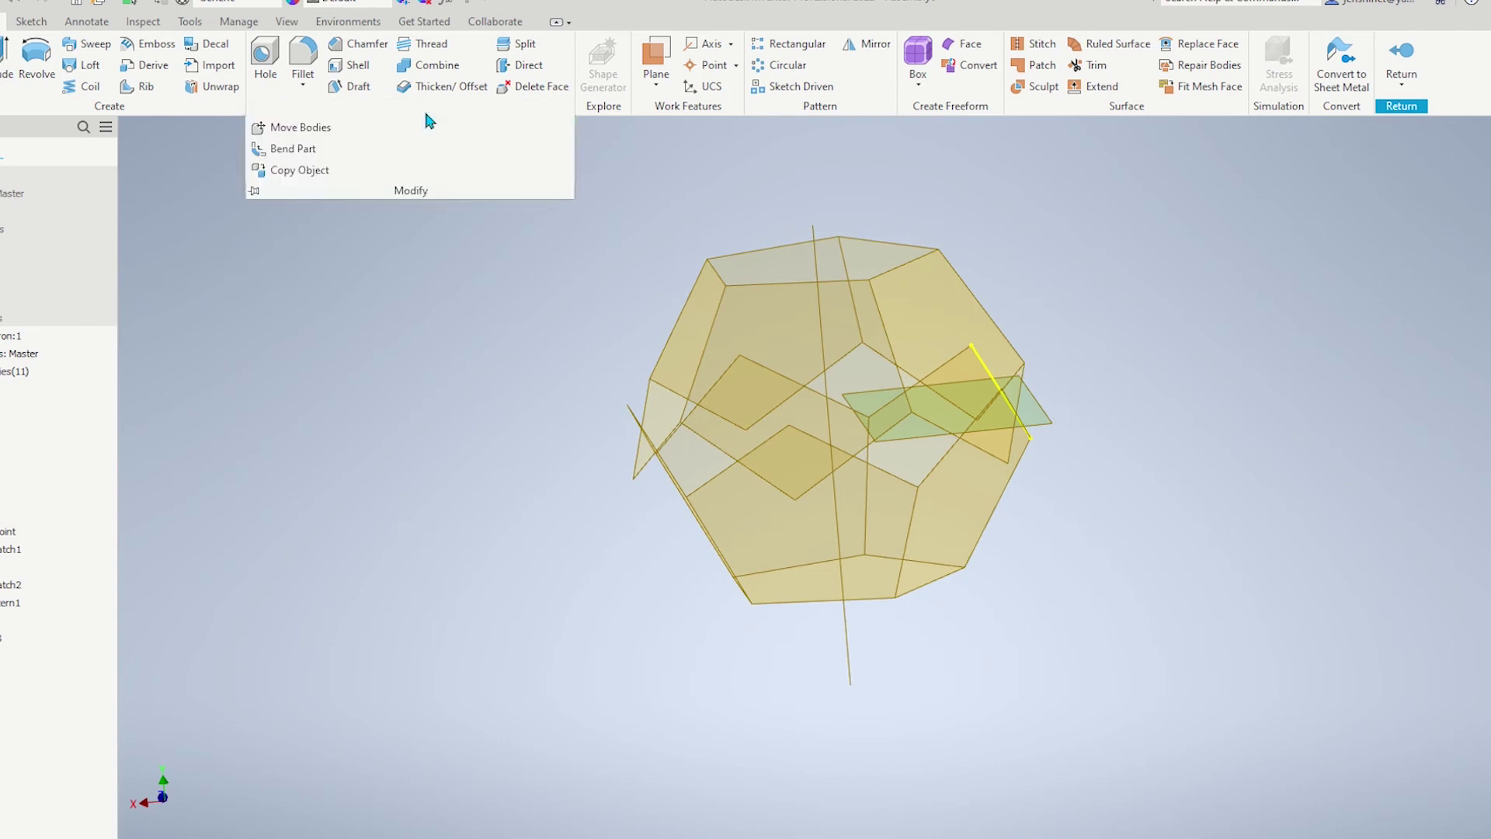
pyautogui.click(326, 129)
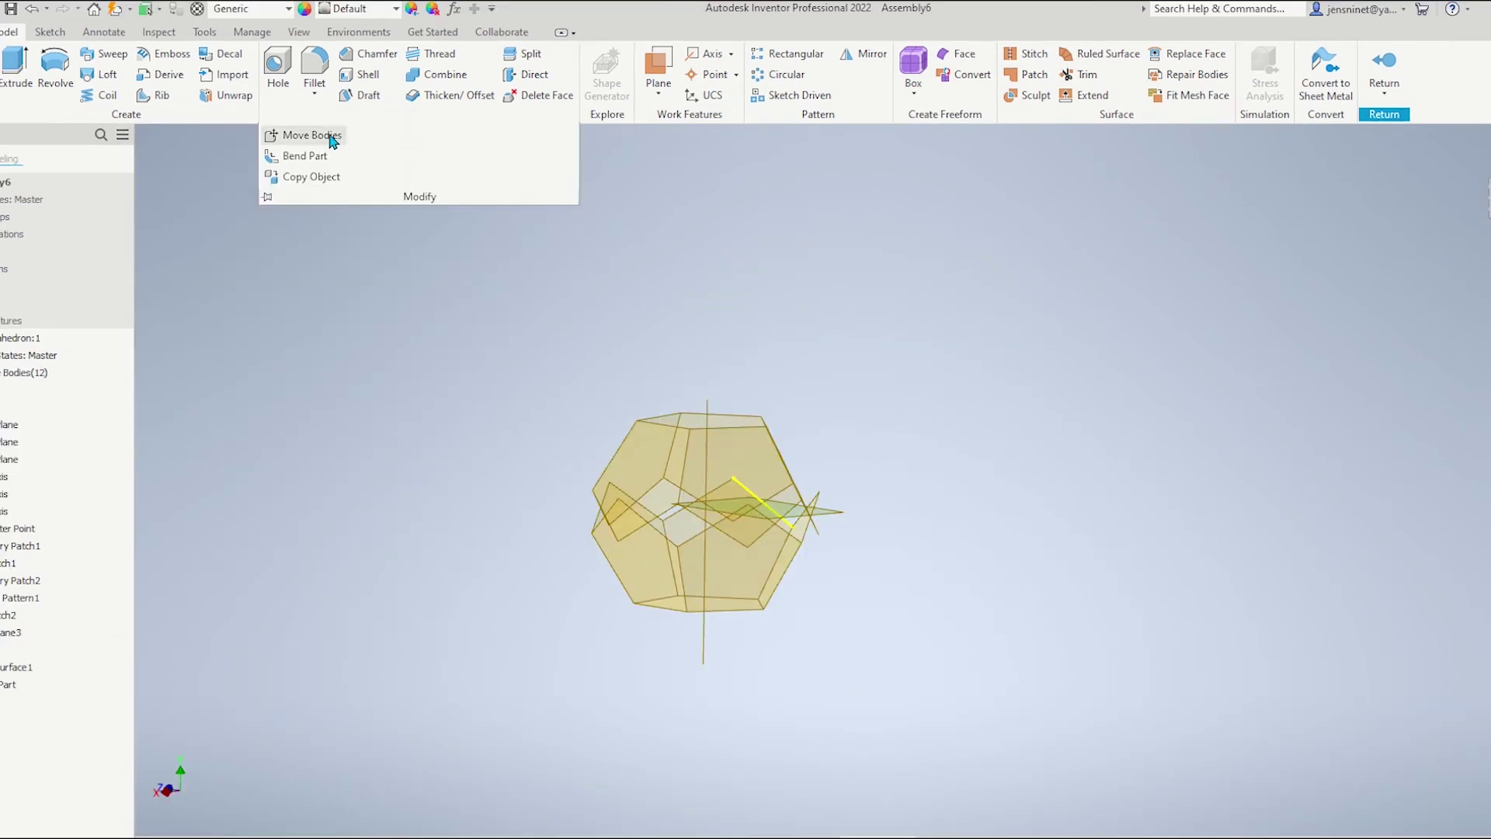
pyautogui.click(330, 135)
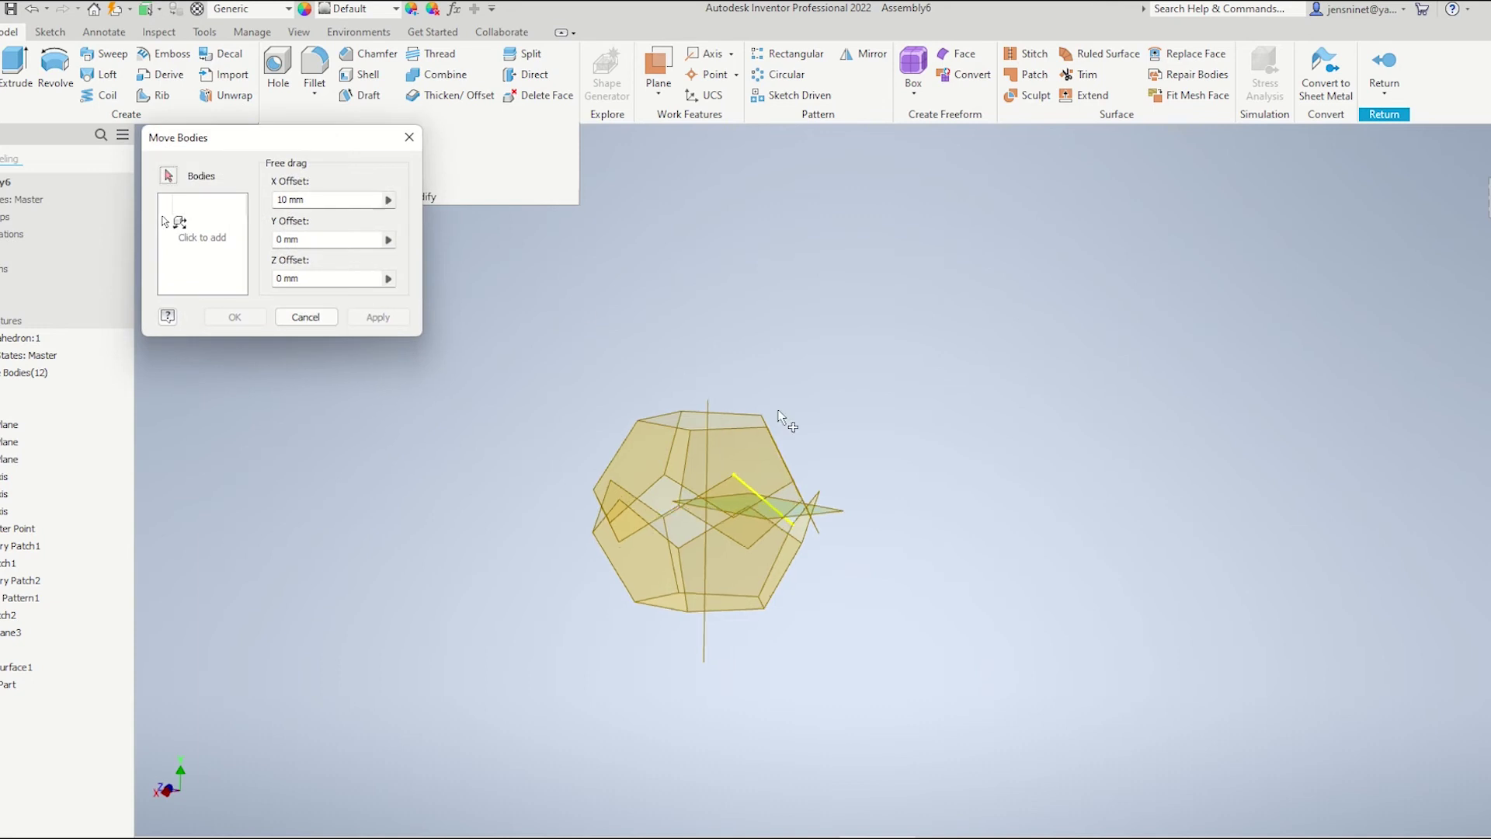
pyautogui.click(731, 459)
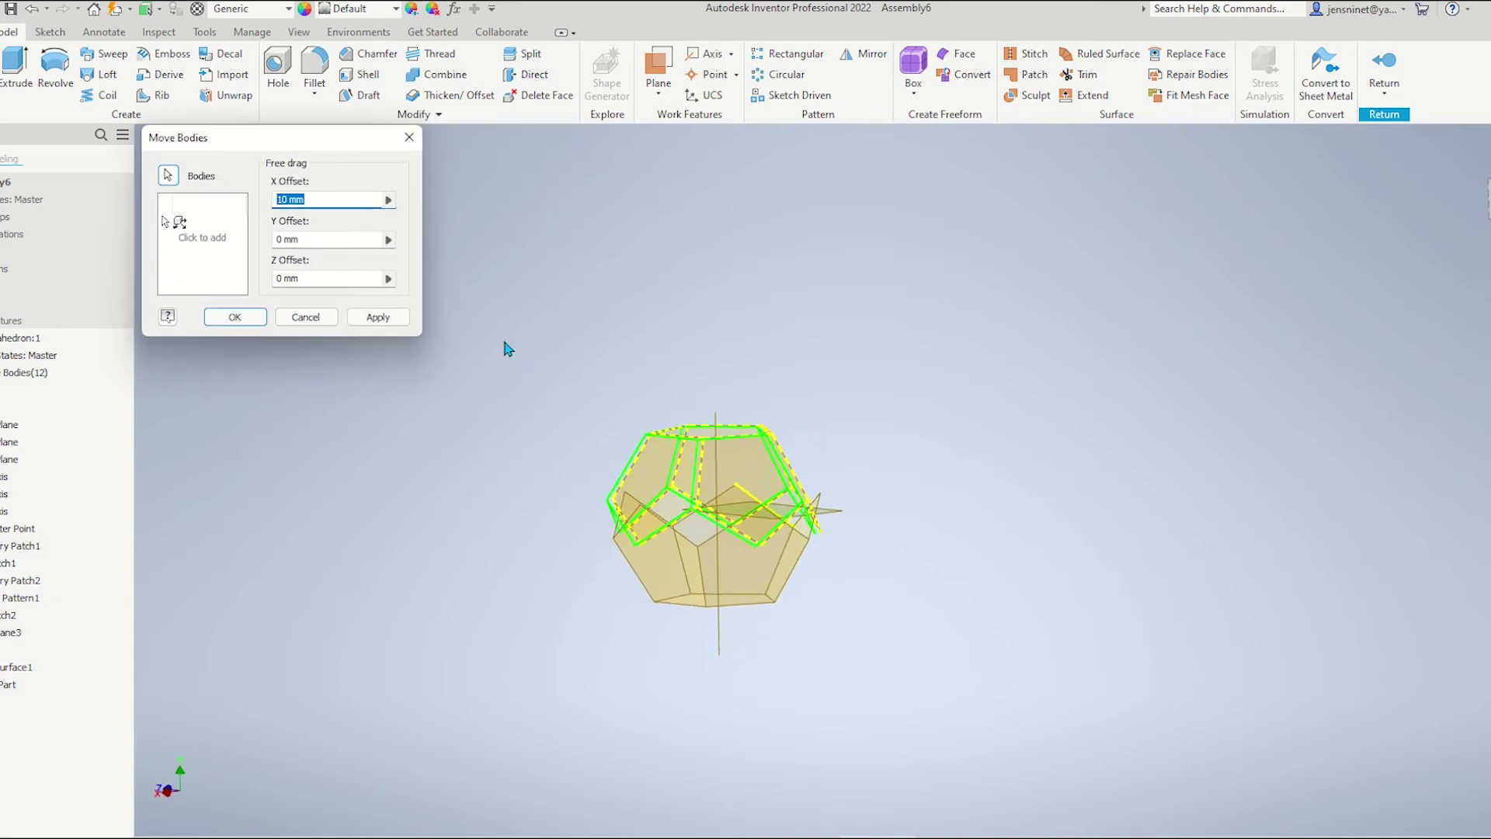
pyautogui.click(179, 225)
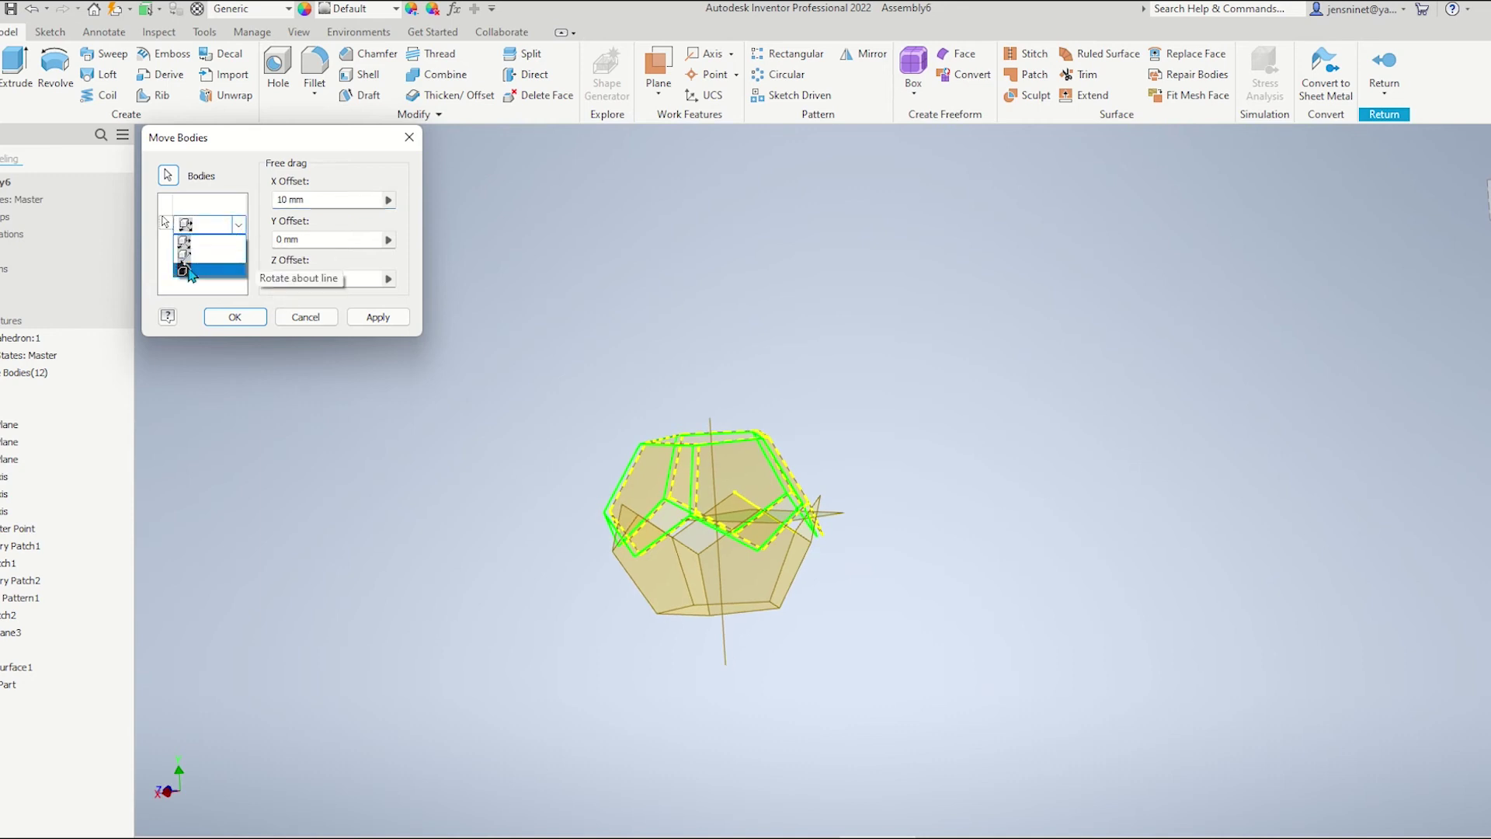
pyautogui.click(188, 271)
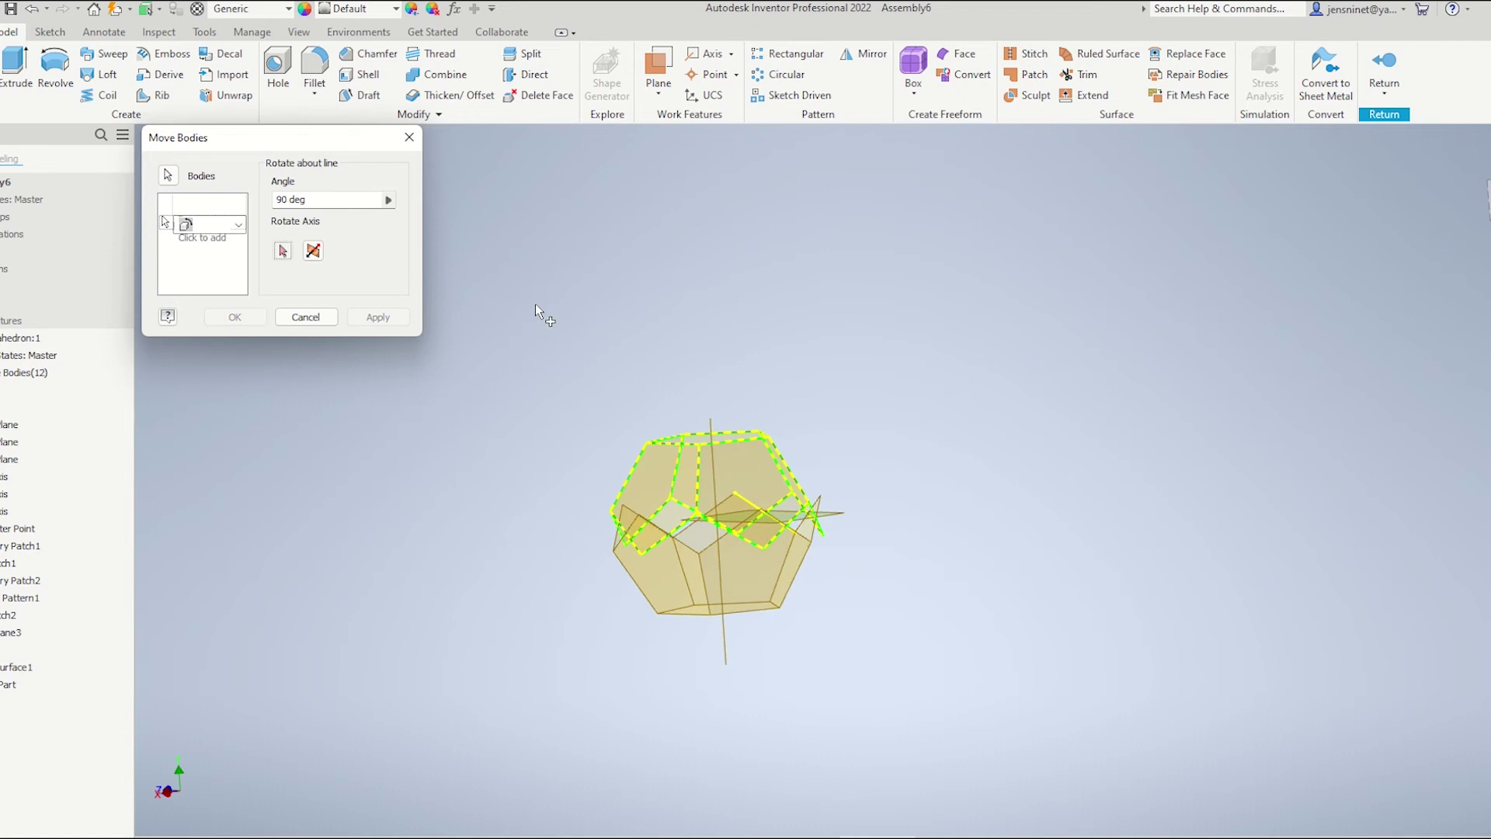
pyautogui.click(731, 550)
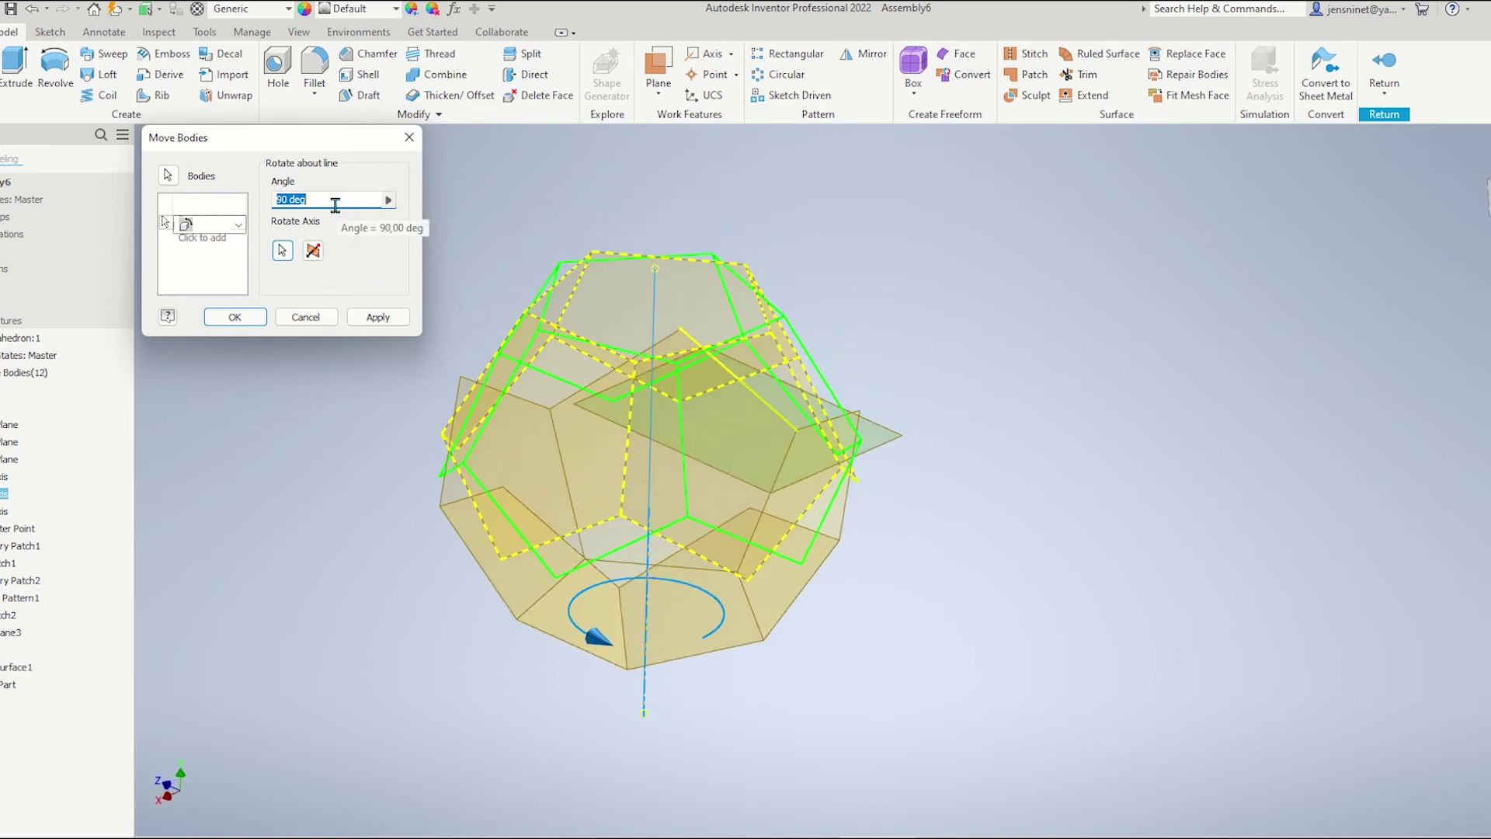
pyautogui.write('72')
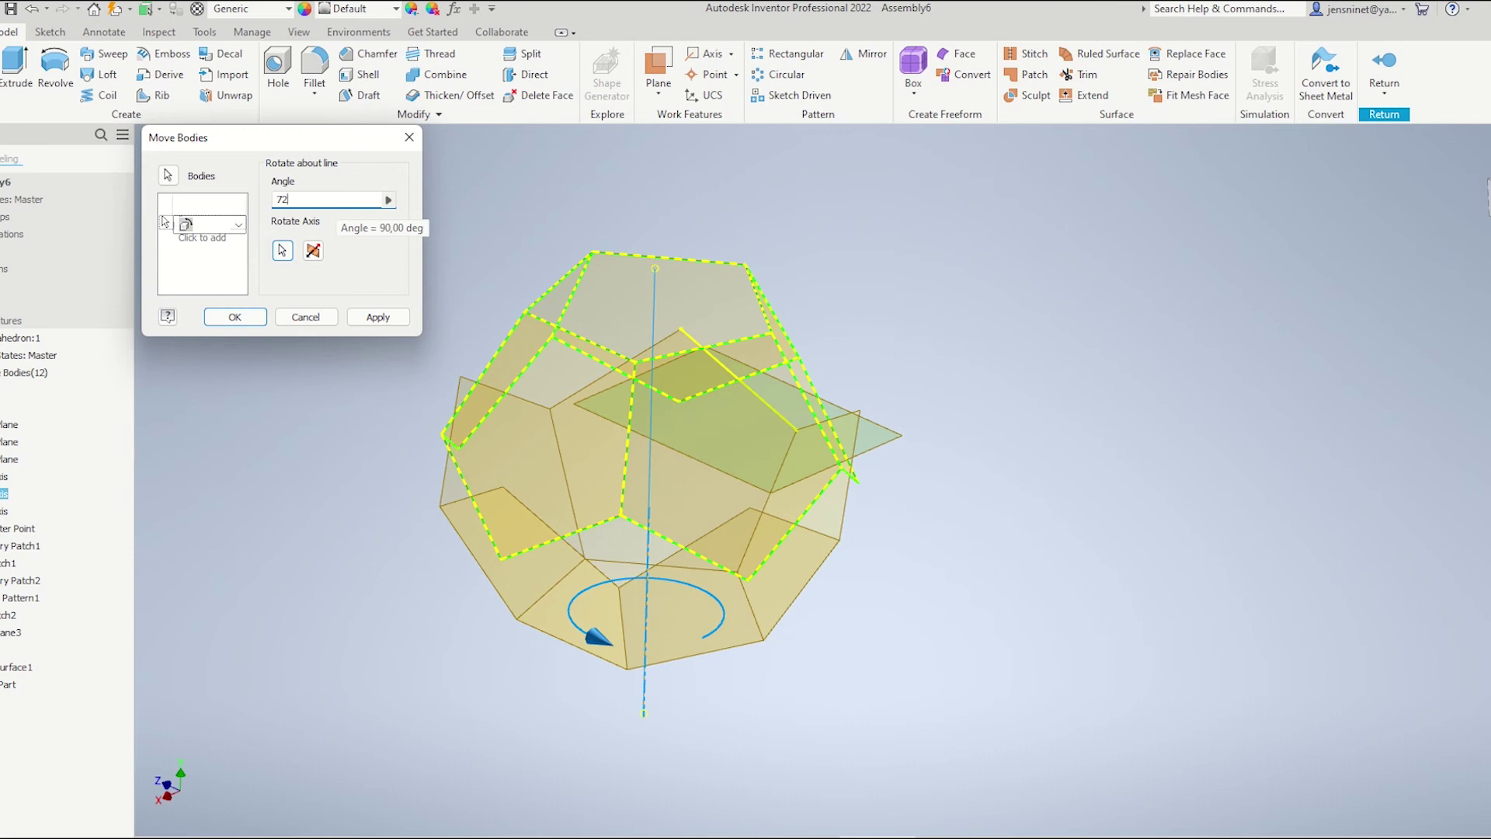
pyautogui.write('/2')
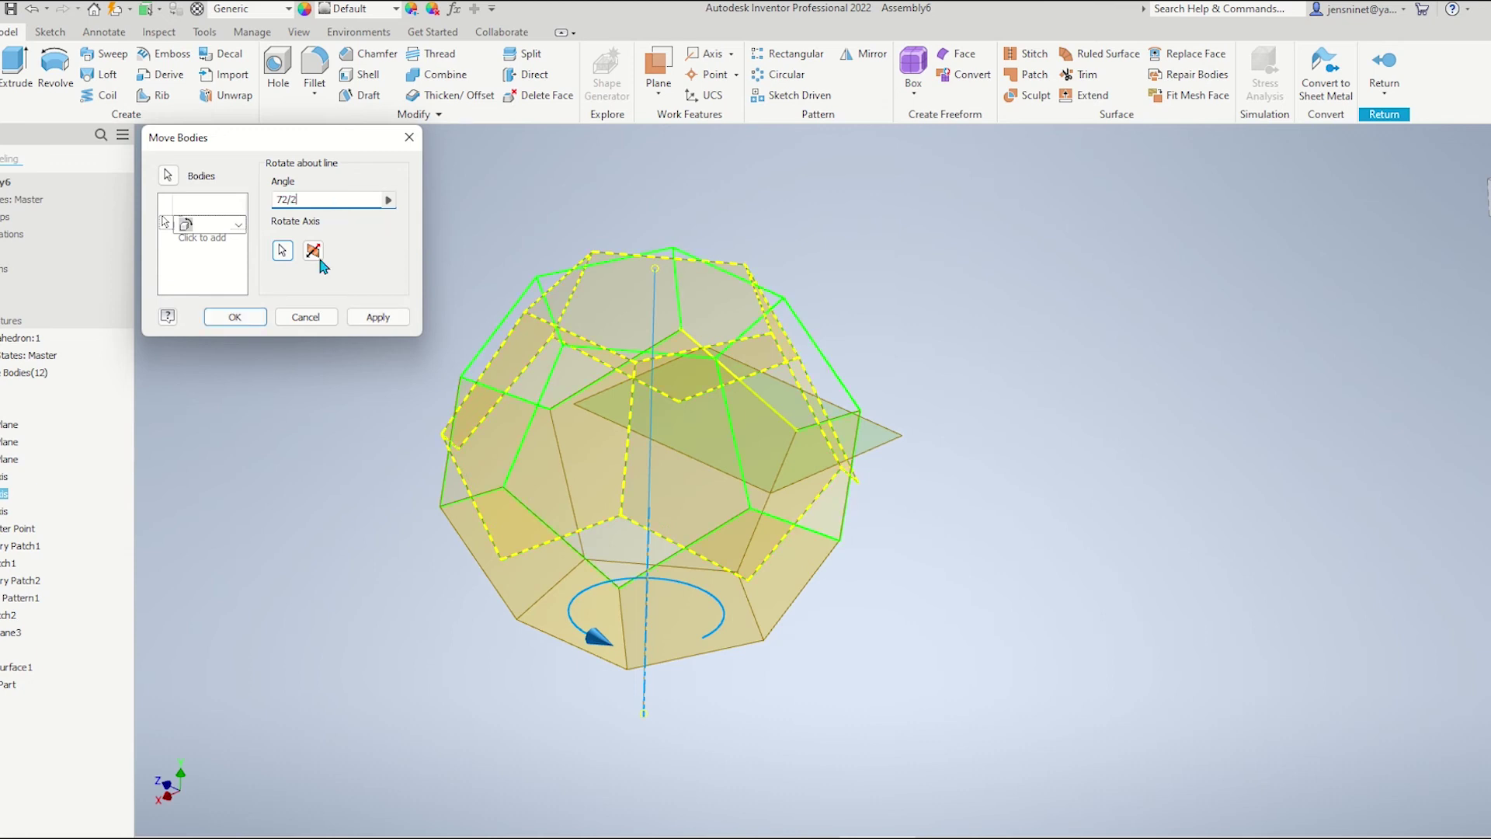
pyautogui.click(378, 317)
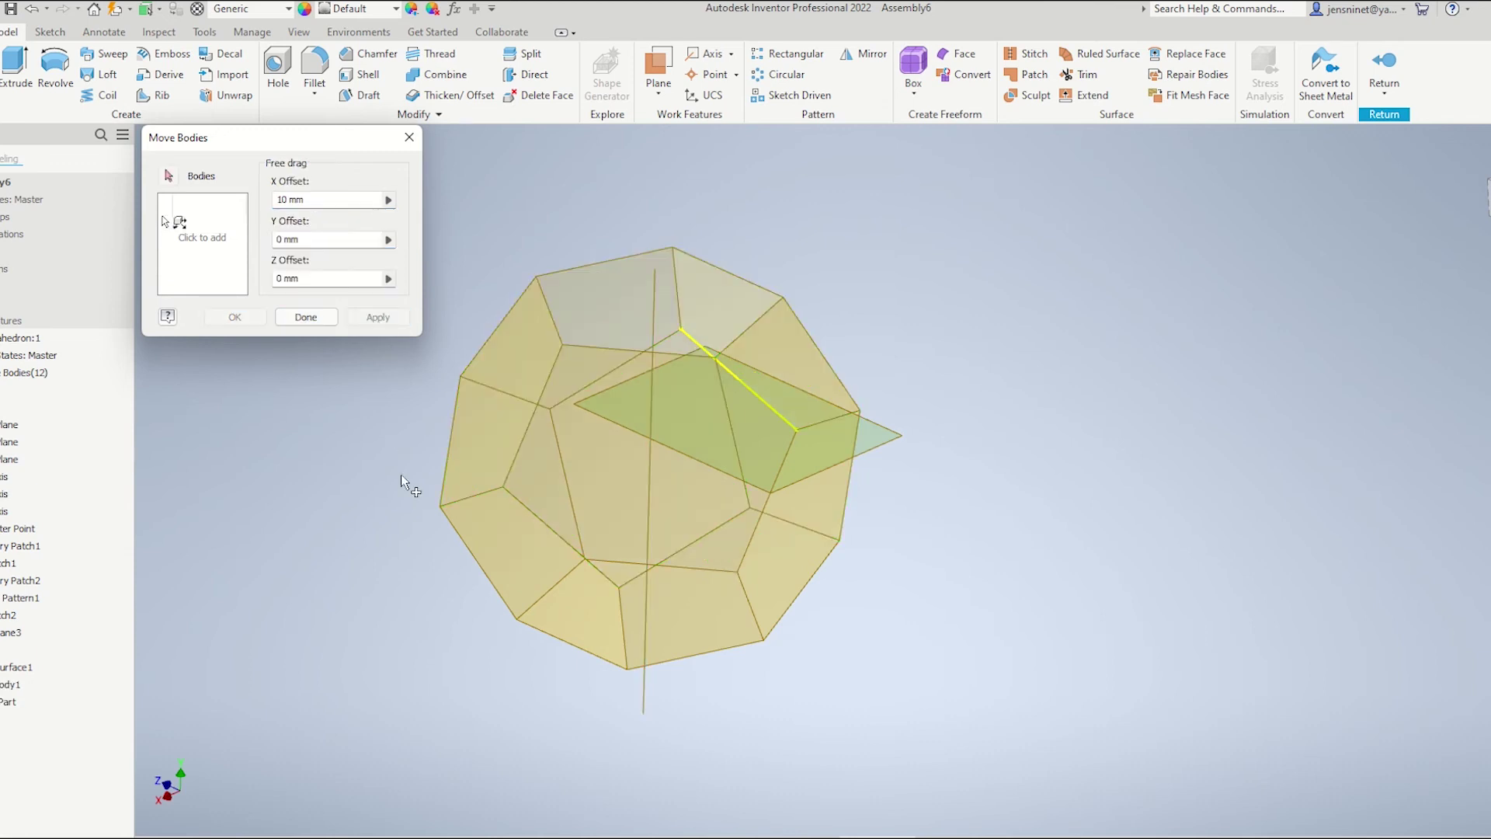
pyautogui.click(306, 317)
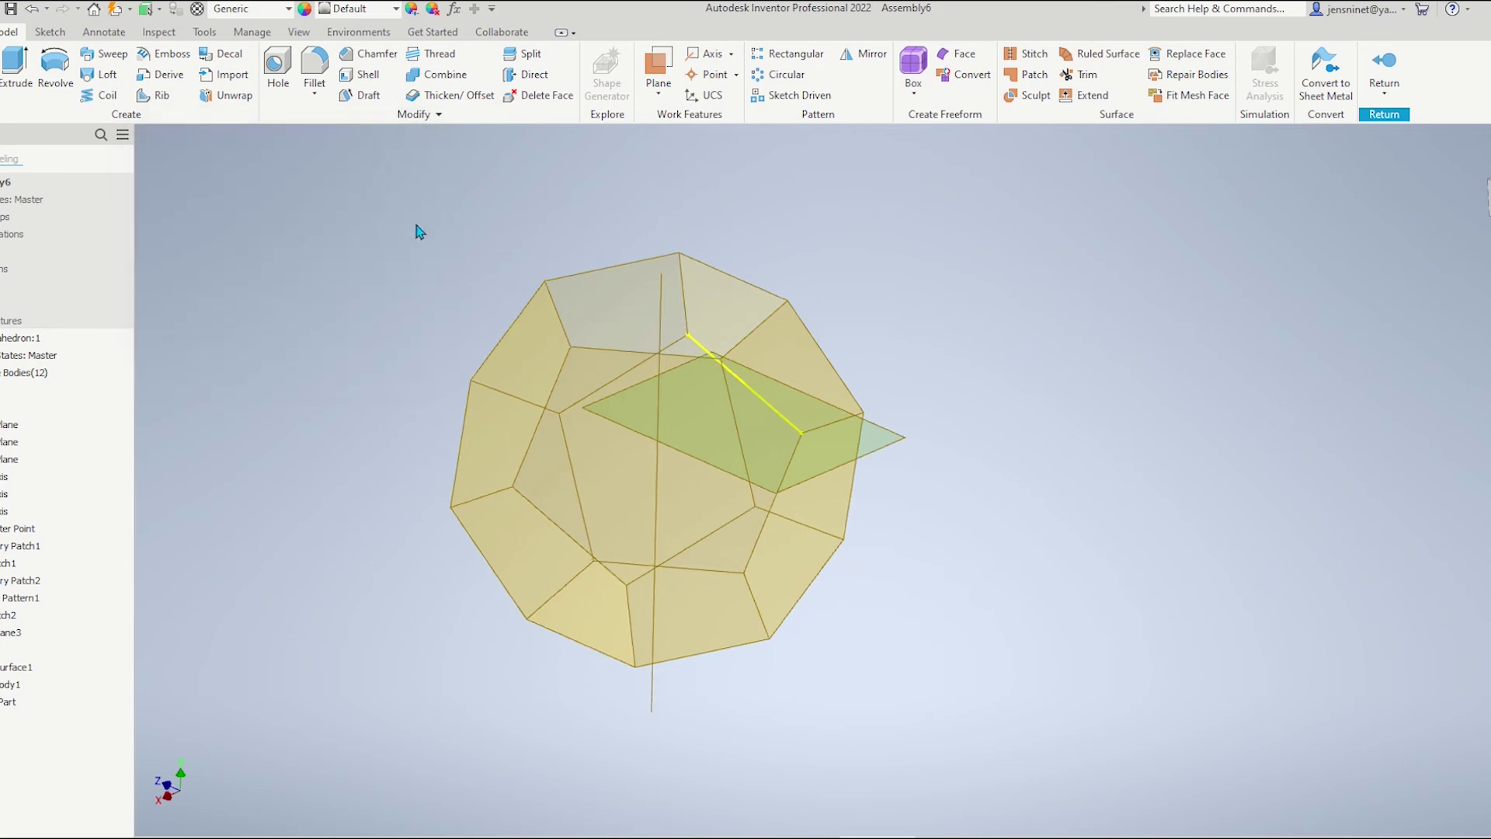
# Step: Return from editing the skeleton part to the assembly and bring up the frame design commands
pyautogui.keyDown('shift'); pyautogui.moveTo(453, 245); pyautogui.dragTo(1002, 329, button='middle'); pyautogui.keyUp('shift')
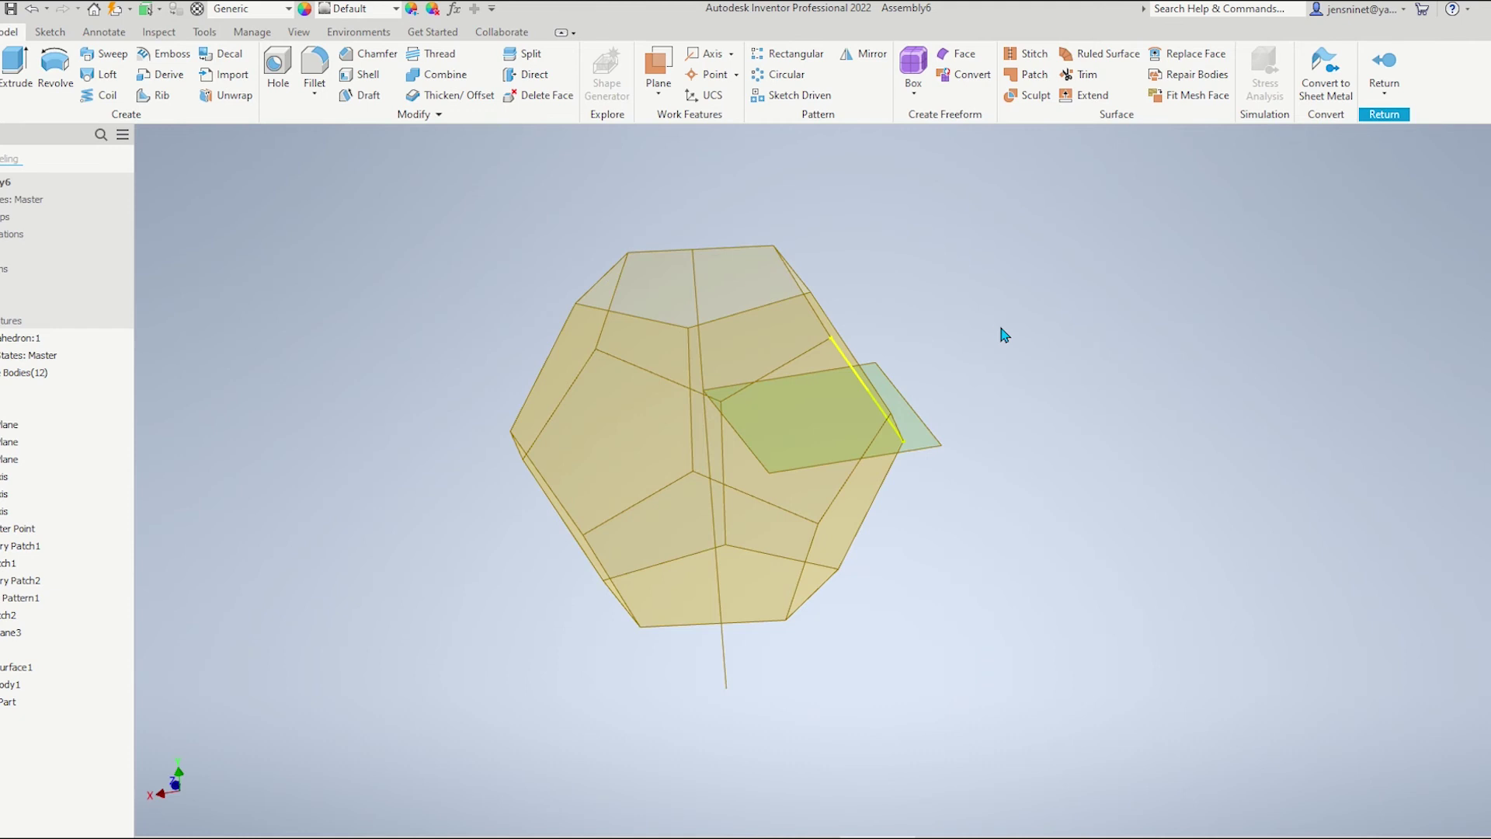
pyautogui.click(1384, 92)
pyautogui.click(1398, 123)
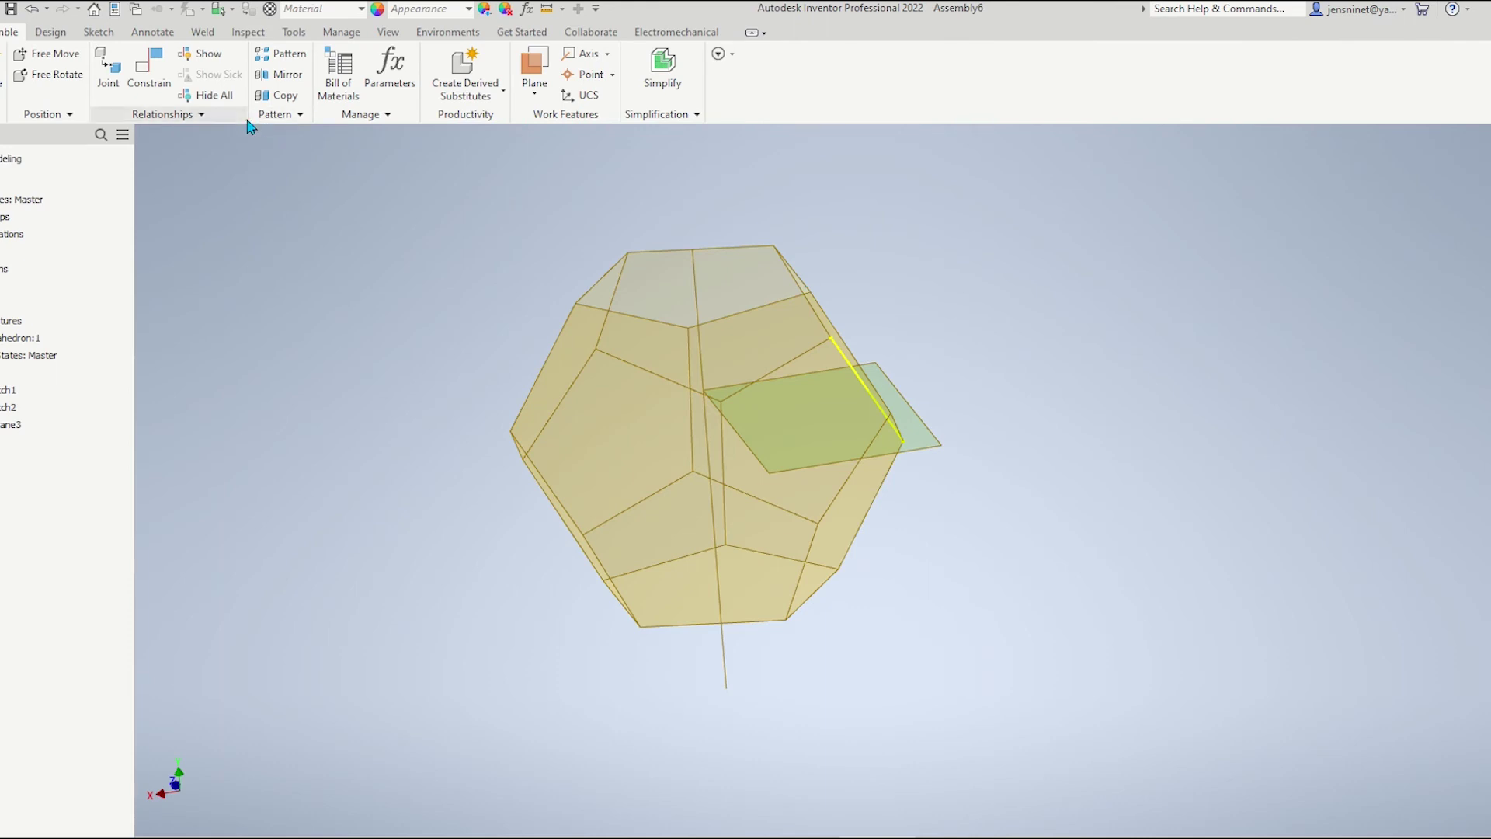
pyautogui.click(50, 32)
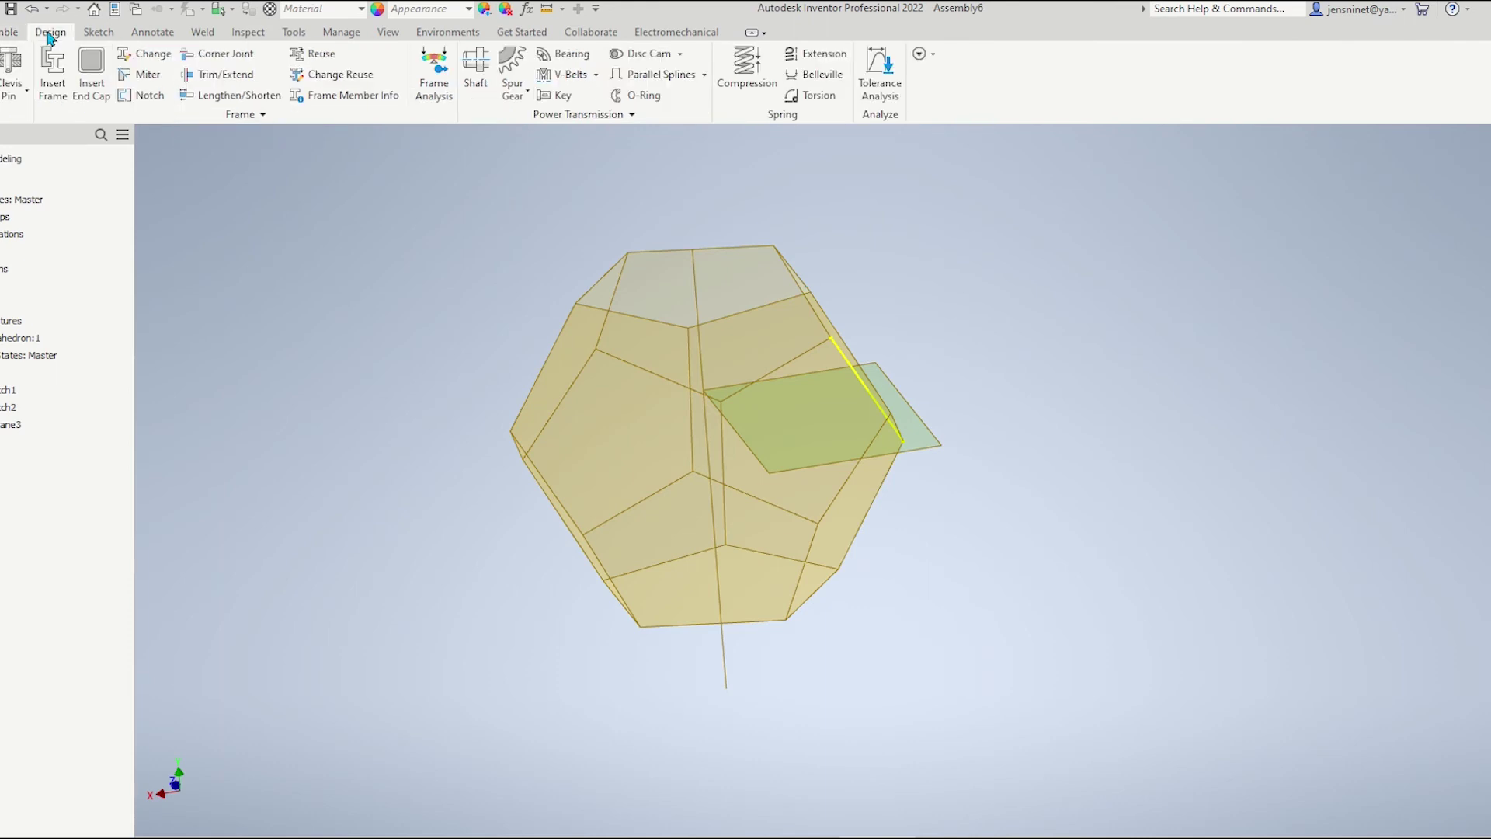
# Step: Start Insert Frame and save the assembly as Assembly6 in the youtube folder
pyautogui.click(54, 82)
pyautogui.click(677, 463)
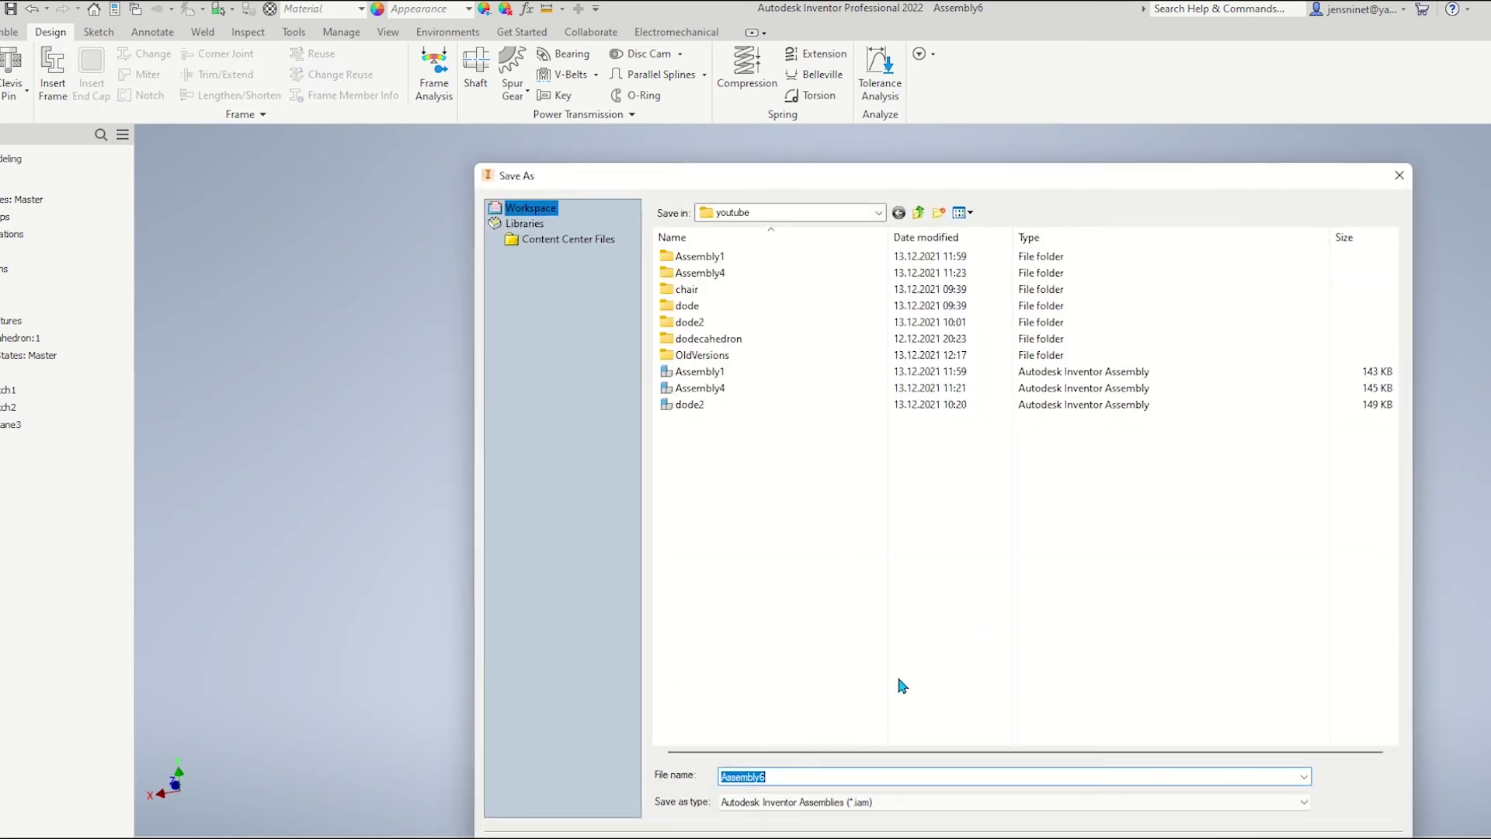
pyautogui.click(1234, 837)
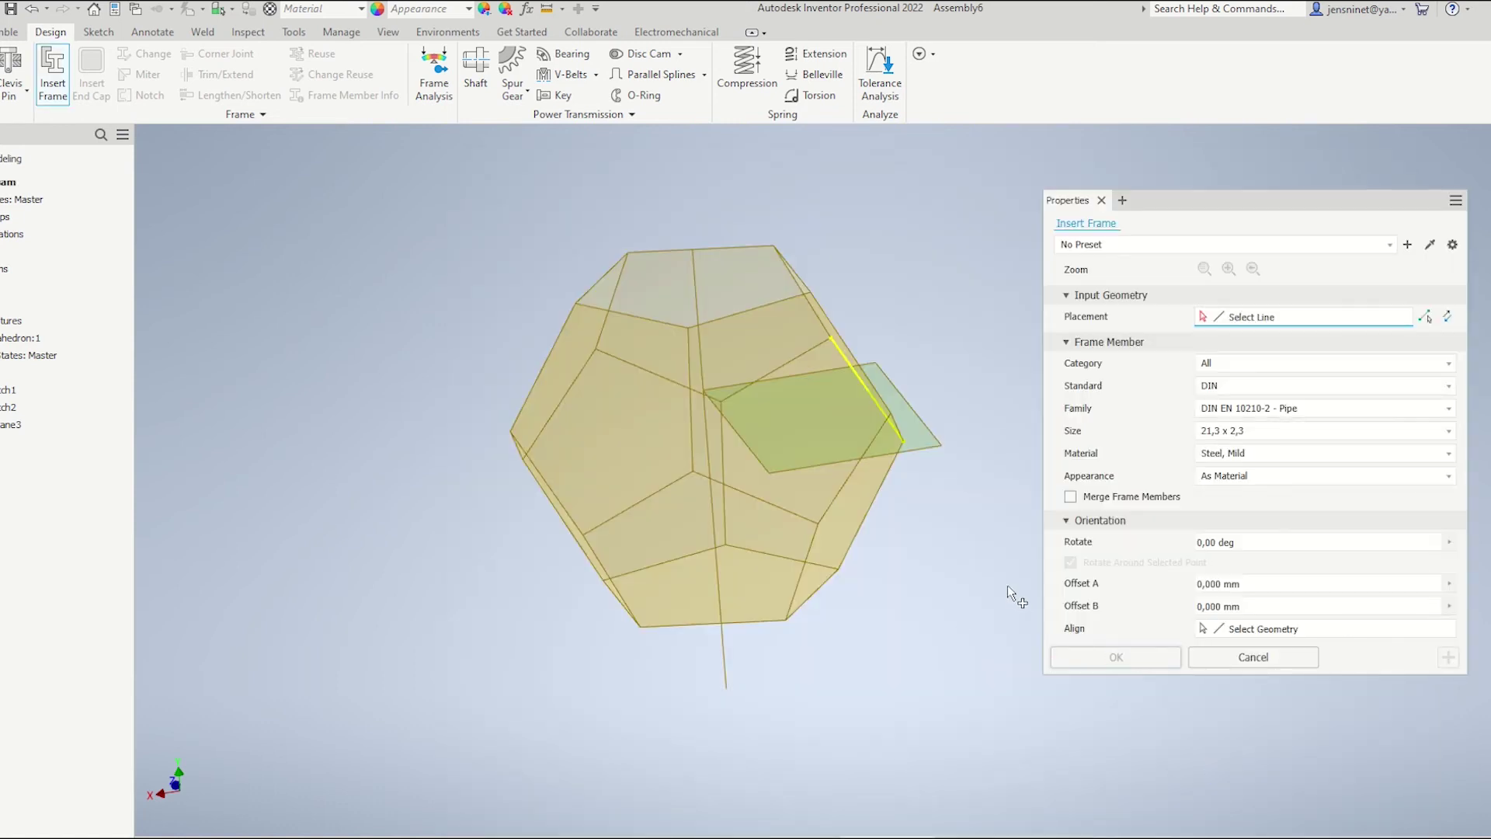
# Step: Insert DIN EN 10210-2 pipe members, size 21,3 x 2,3, on all dodecahedron edges, accepting the proposed frame and member file names
pyautogui.keyDown('shift'); pyautogui.moveTo(1008, 584); pyautogui.dragTo(984, 511, button='middle'); pyautogui.keyUp('shift')
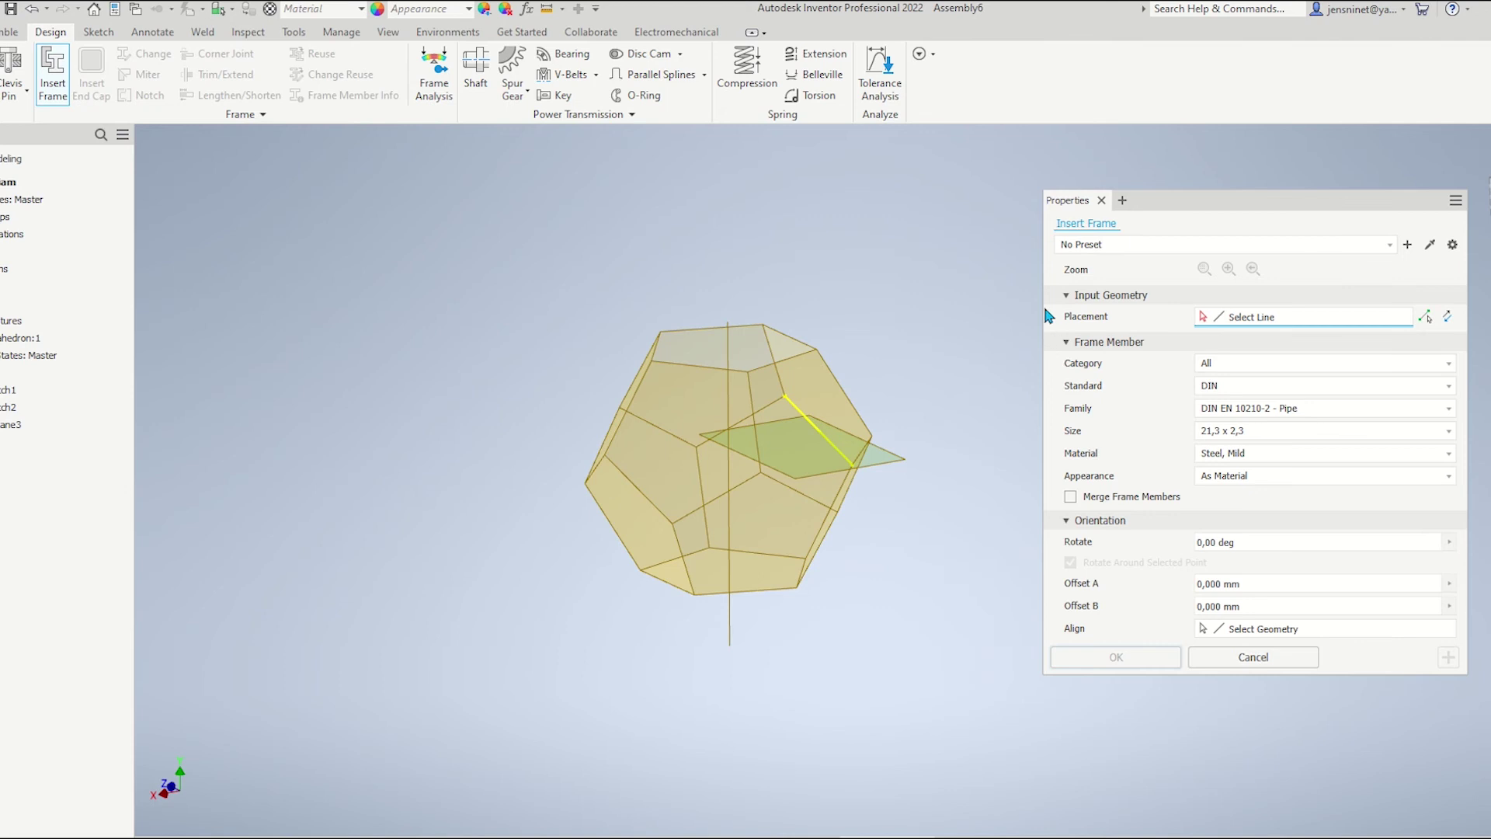
pyautogui.keyDown('shift'); pyautogui.moveTo(1035, 312); pyautogui.dragTo(1023, 324, button='middle'); pyautogui.keyUp('shift')
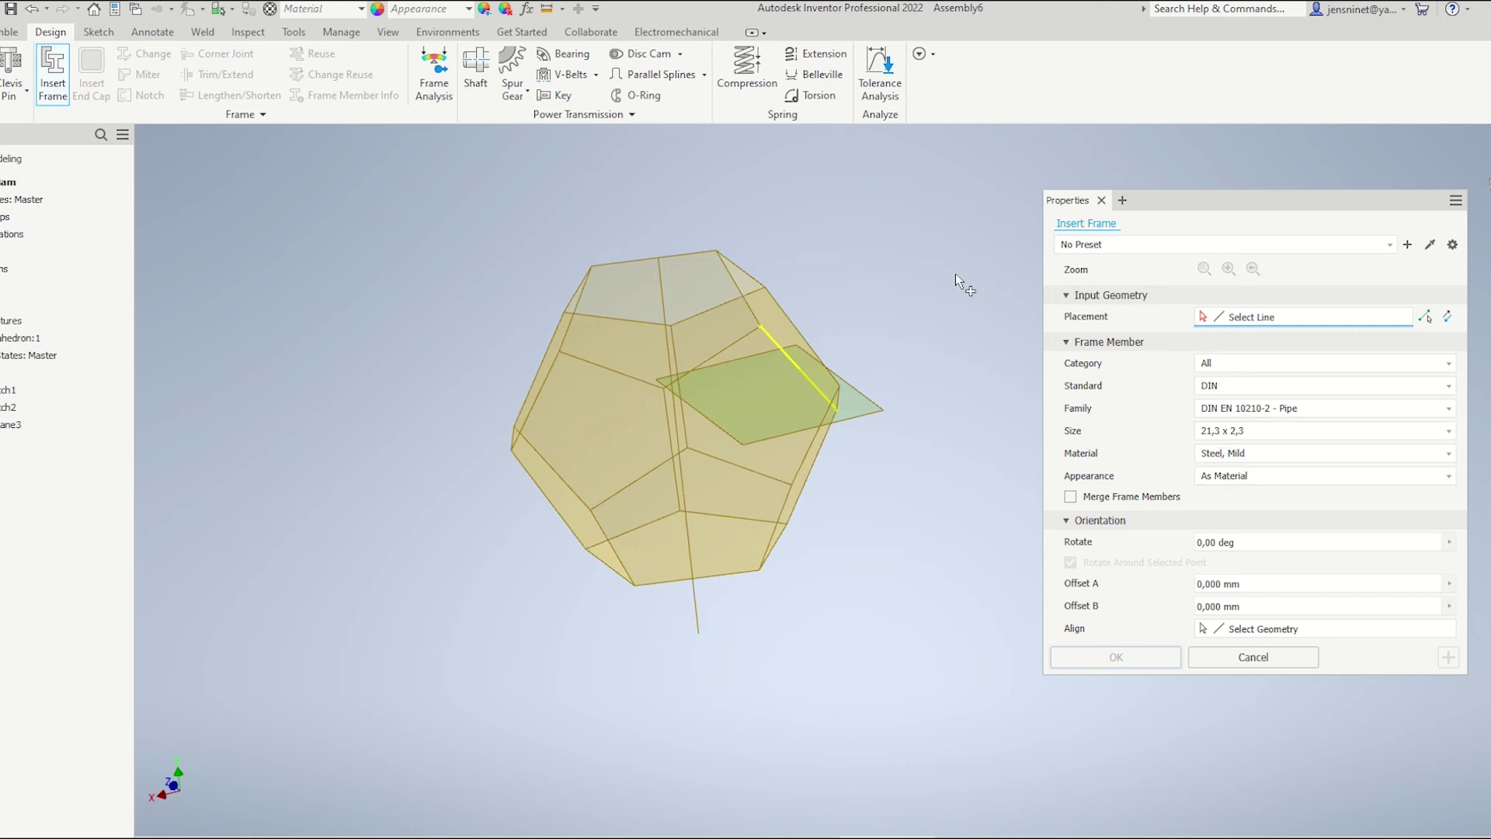
pyautogui.moveTo(465, 239); pyautogui.dragTo(963, 719)
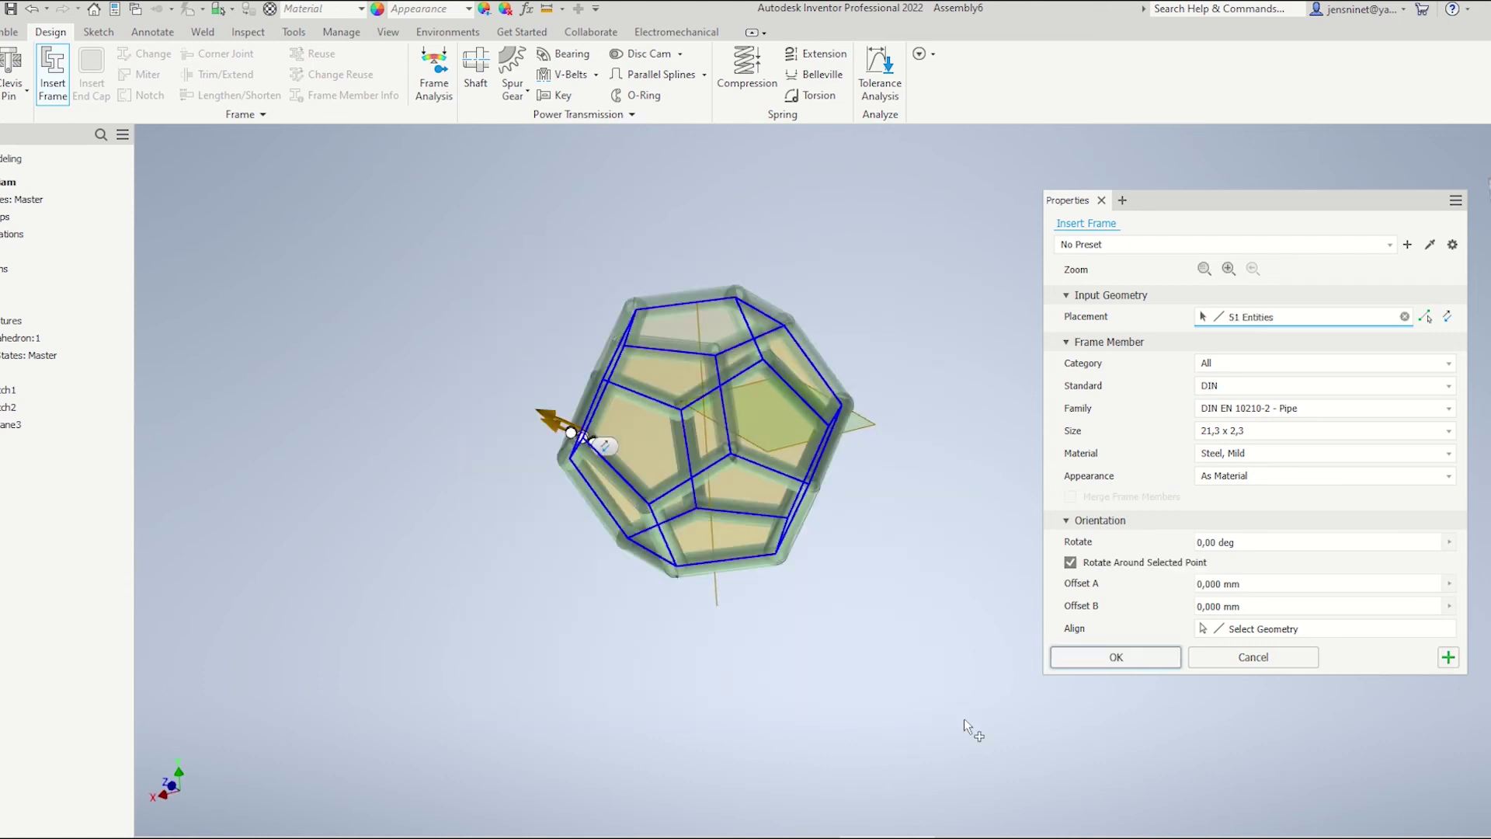
pyautogui.click(1155, 663)
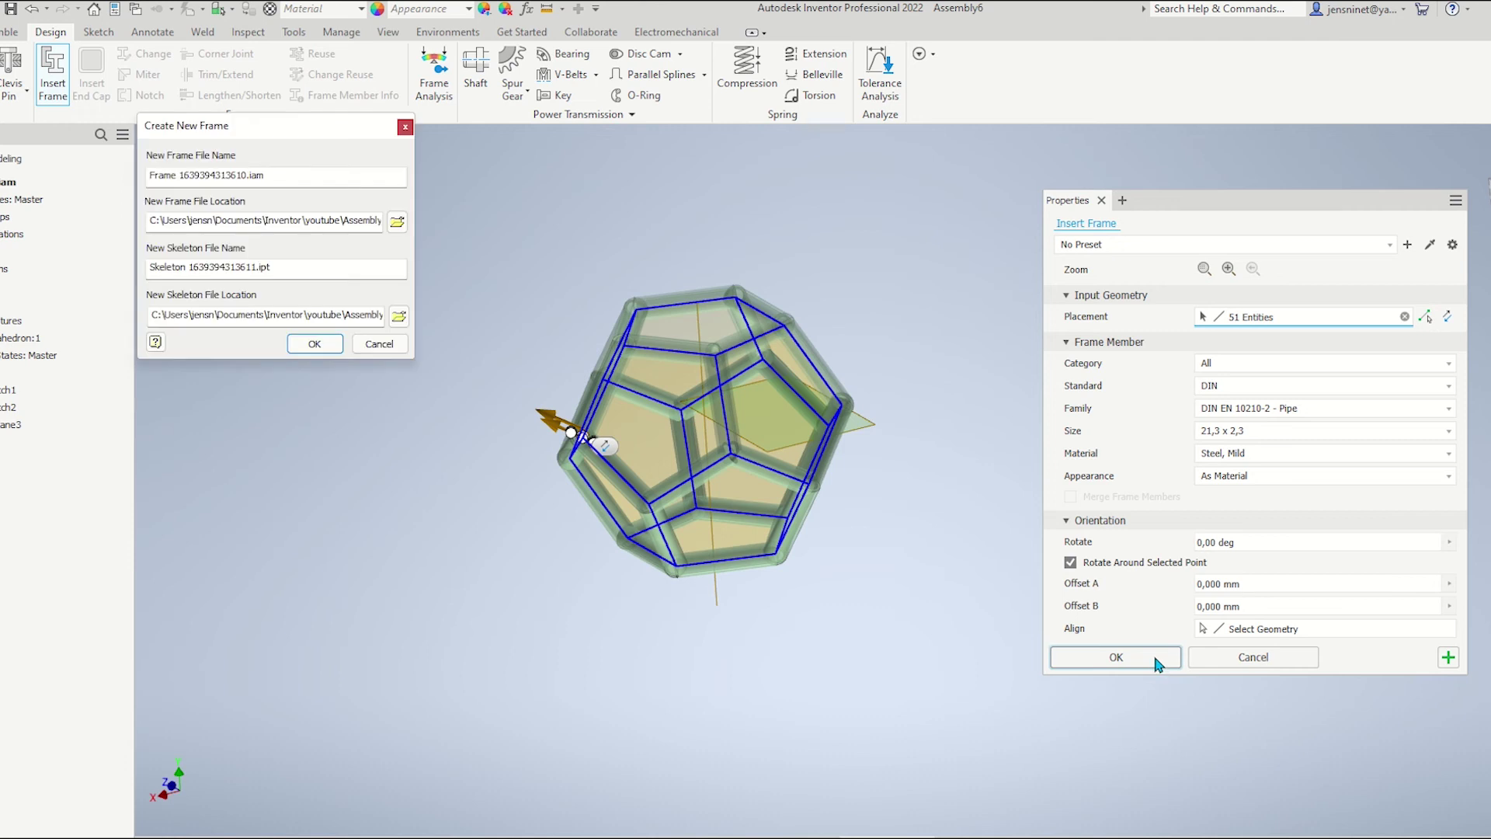
pyautogui.click(317, 348)
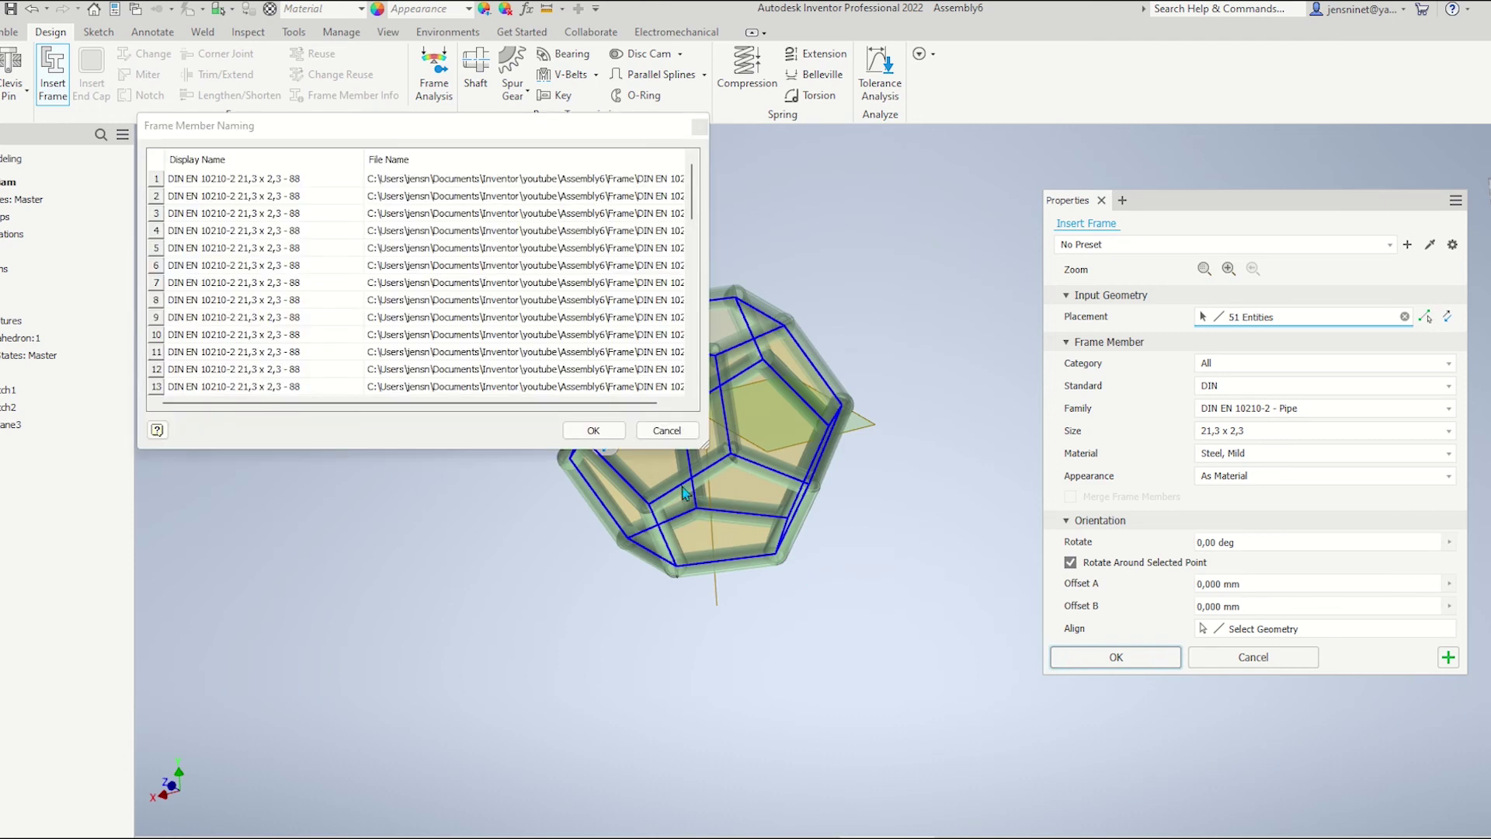
pyautogui.click(593, 430)
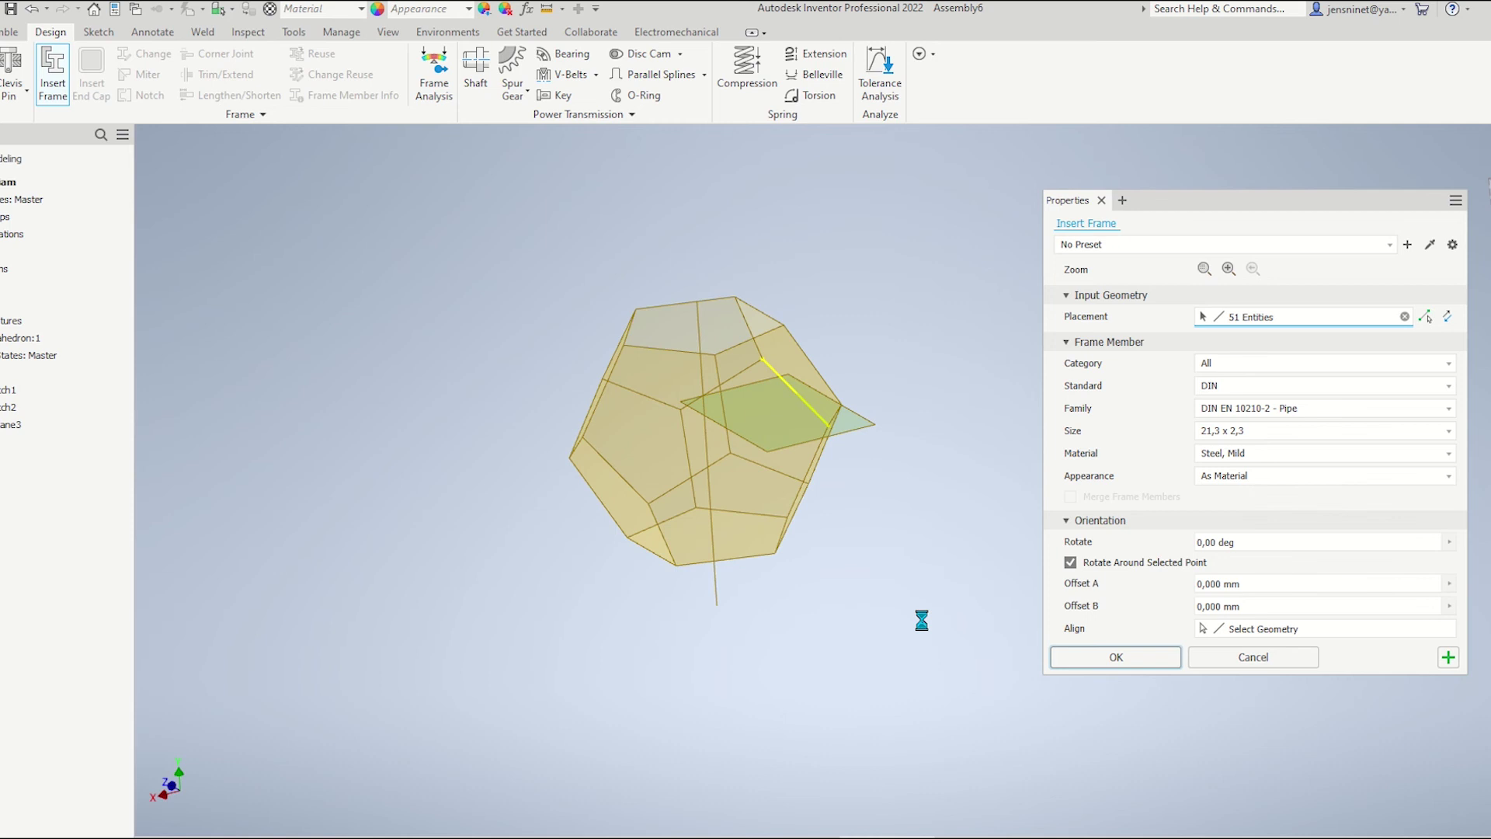
pyautogui.press('Return')
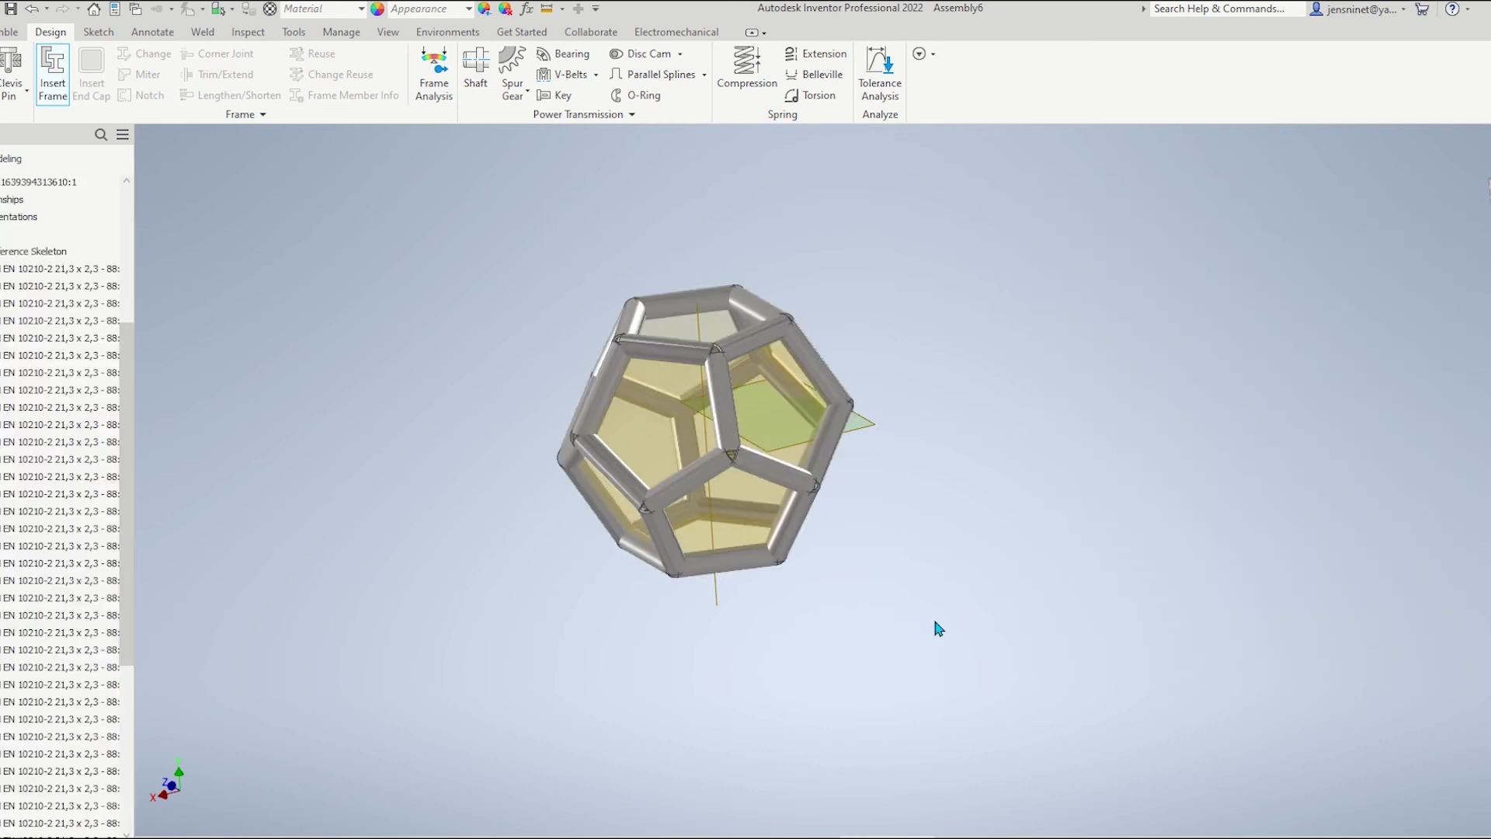
# Step: Miter the three pipes meeting at the upper right corner of the front pentagon face
pyautogui.scroll(6, 908, 649)
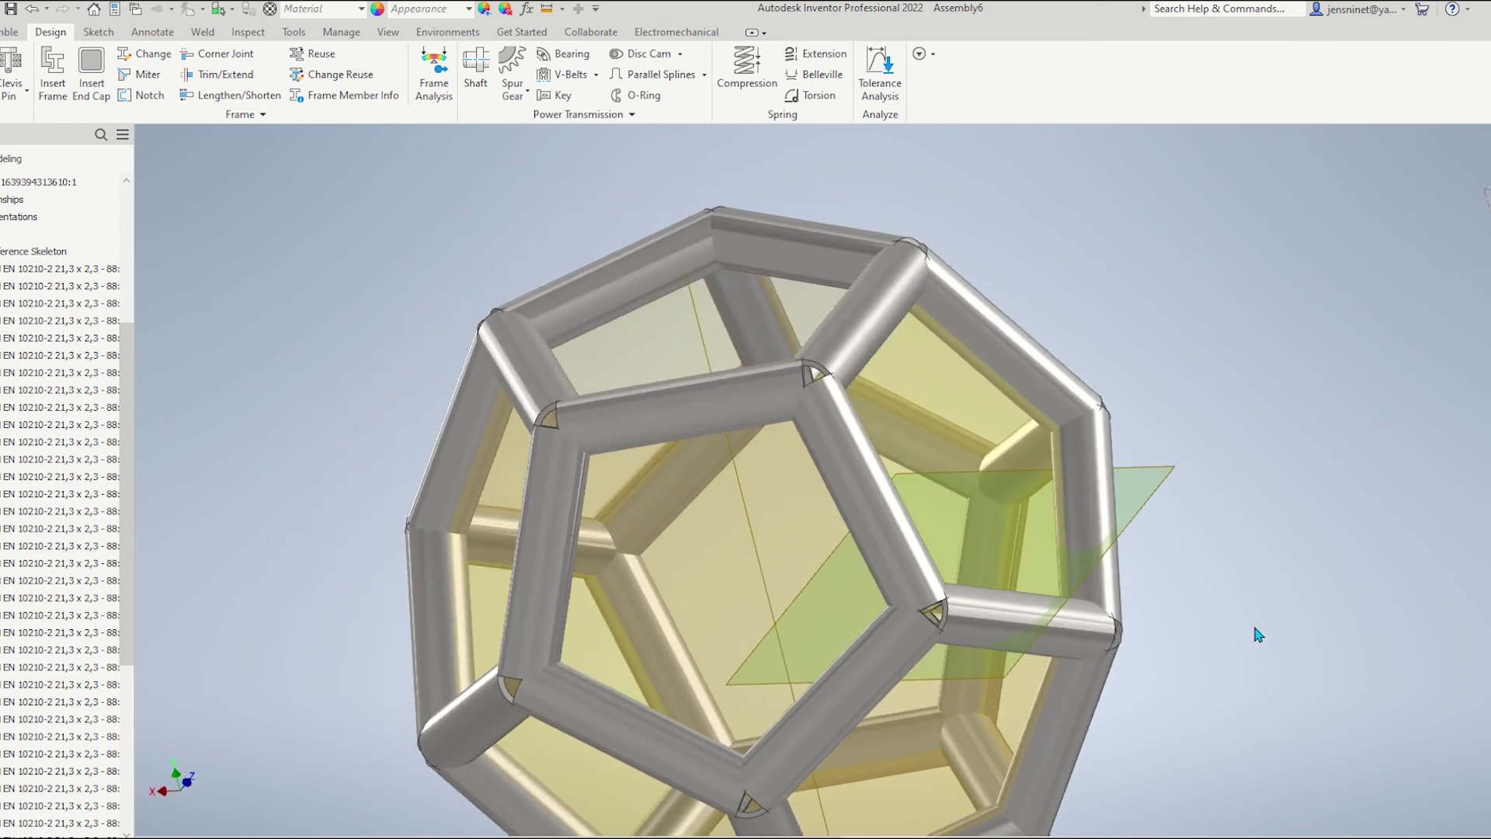
pyautogui.scroll(3, 1252, 621)
pyautogui.keyDown('shift'); pyautogui.moveTo(1160, 484); pyautogui.dragTo(856, 409, button='middle'); pyautogui.keyUp('shift')
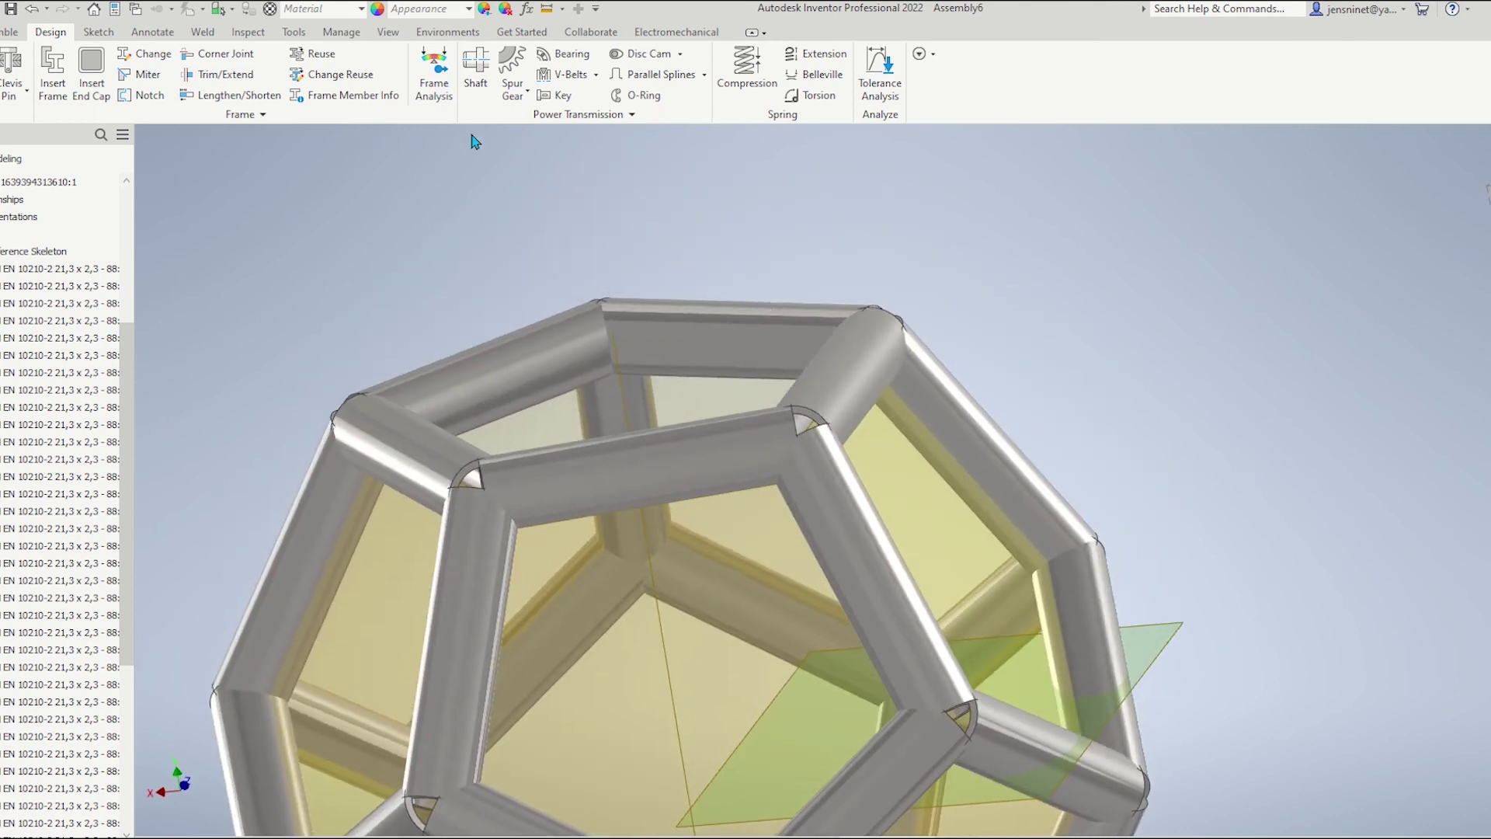
pyautogui.click(138, 76)
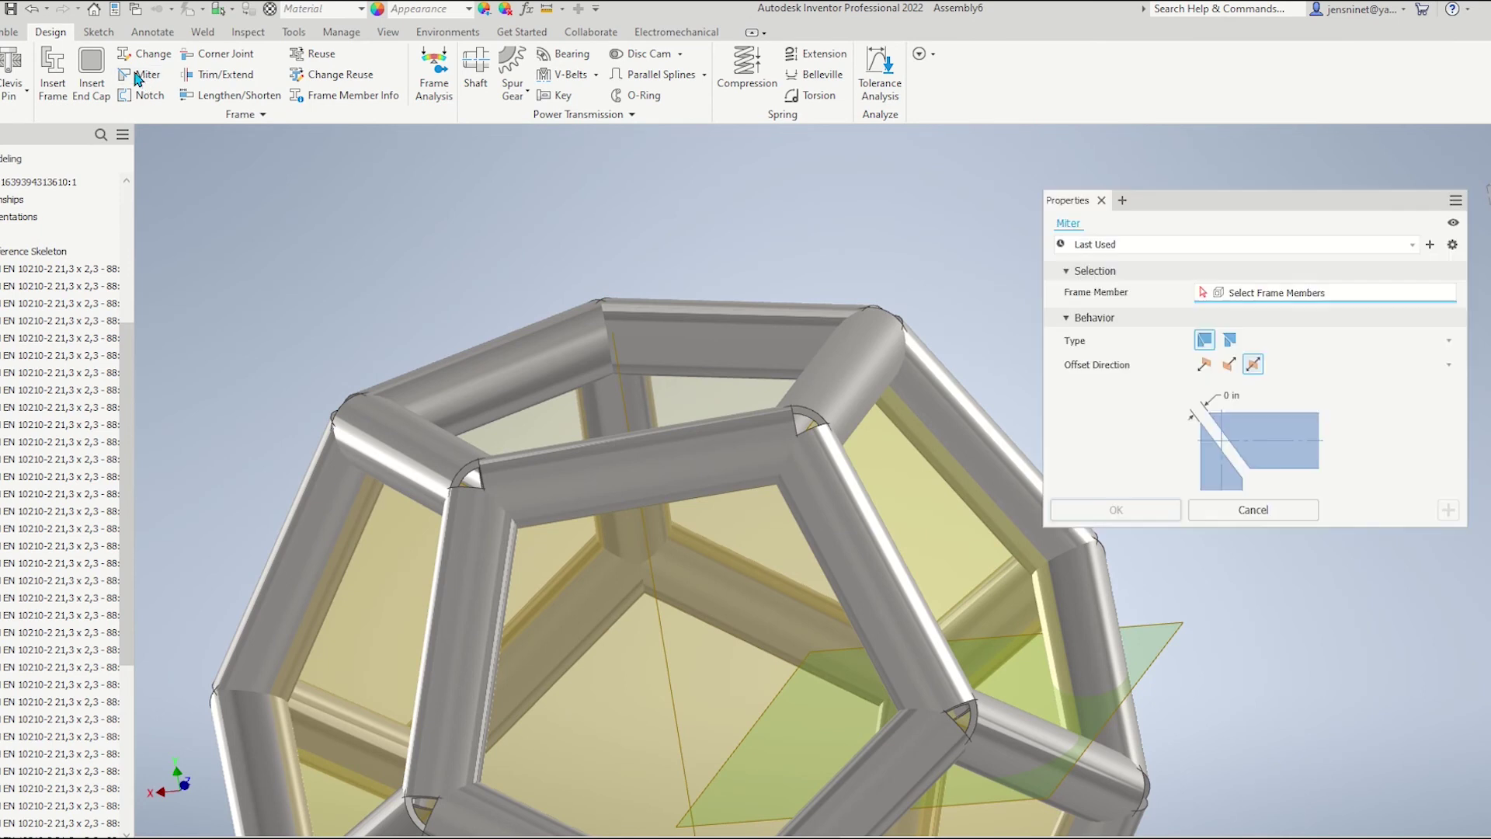
pyautogui.keyDown('shift'); pyautogui.moveTo(916, 249); pyautogui.dragTo(893, 289, button='middle'); pyautogui.keyUp('shift')
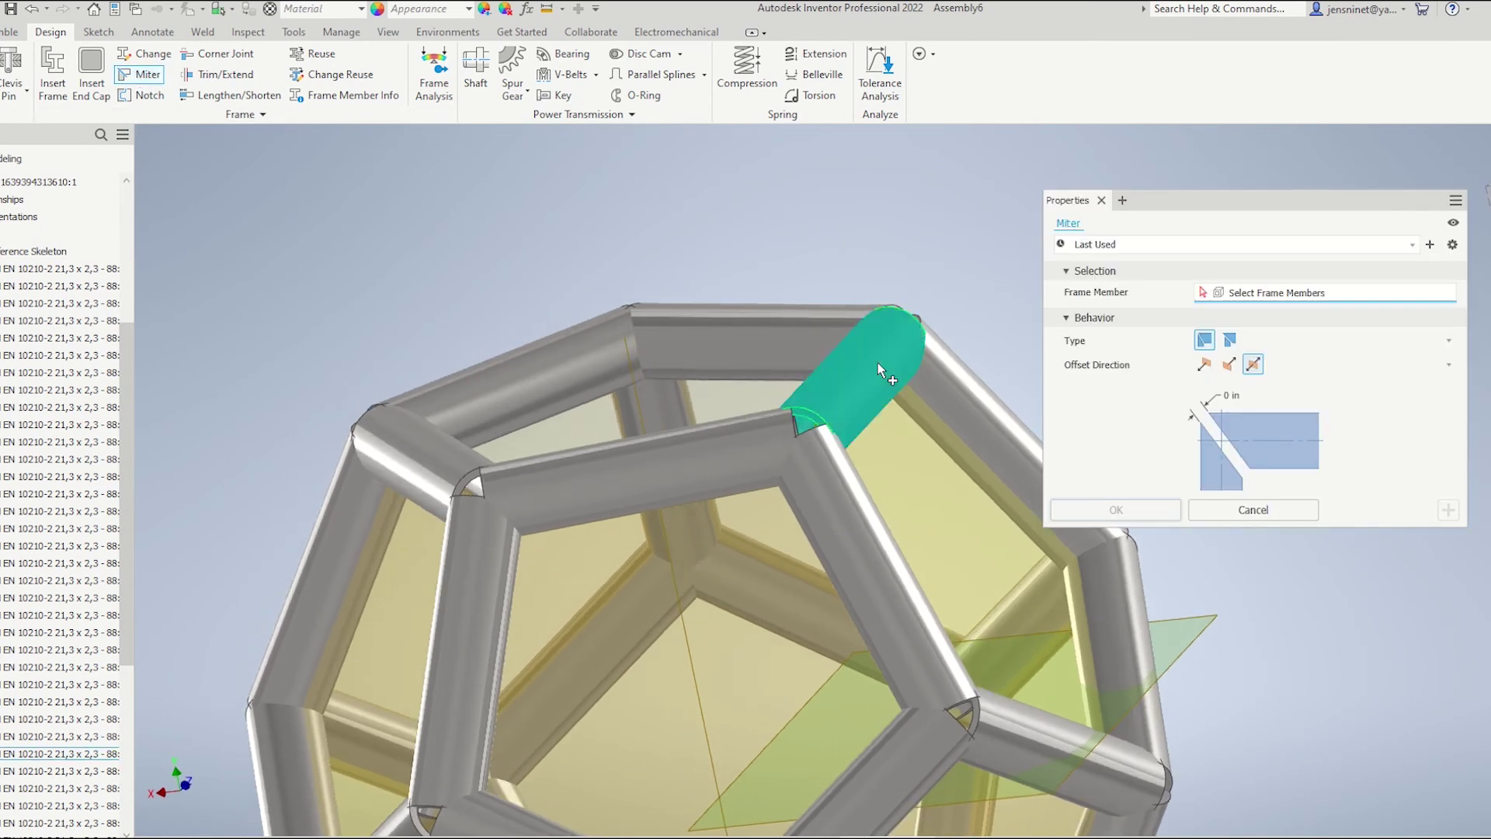
pyautogui.click(877, 362)
pyautogui.click(747, 449)
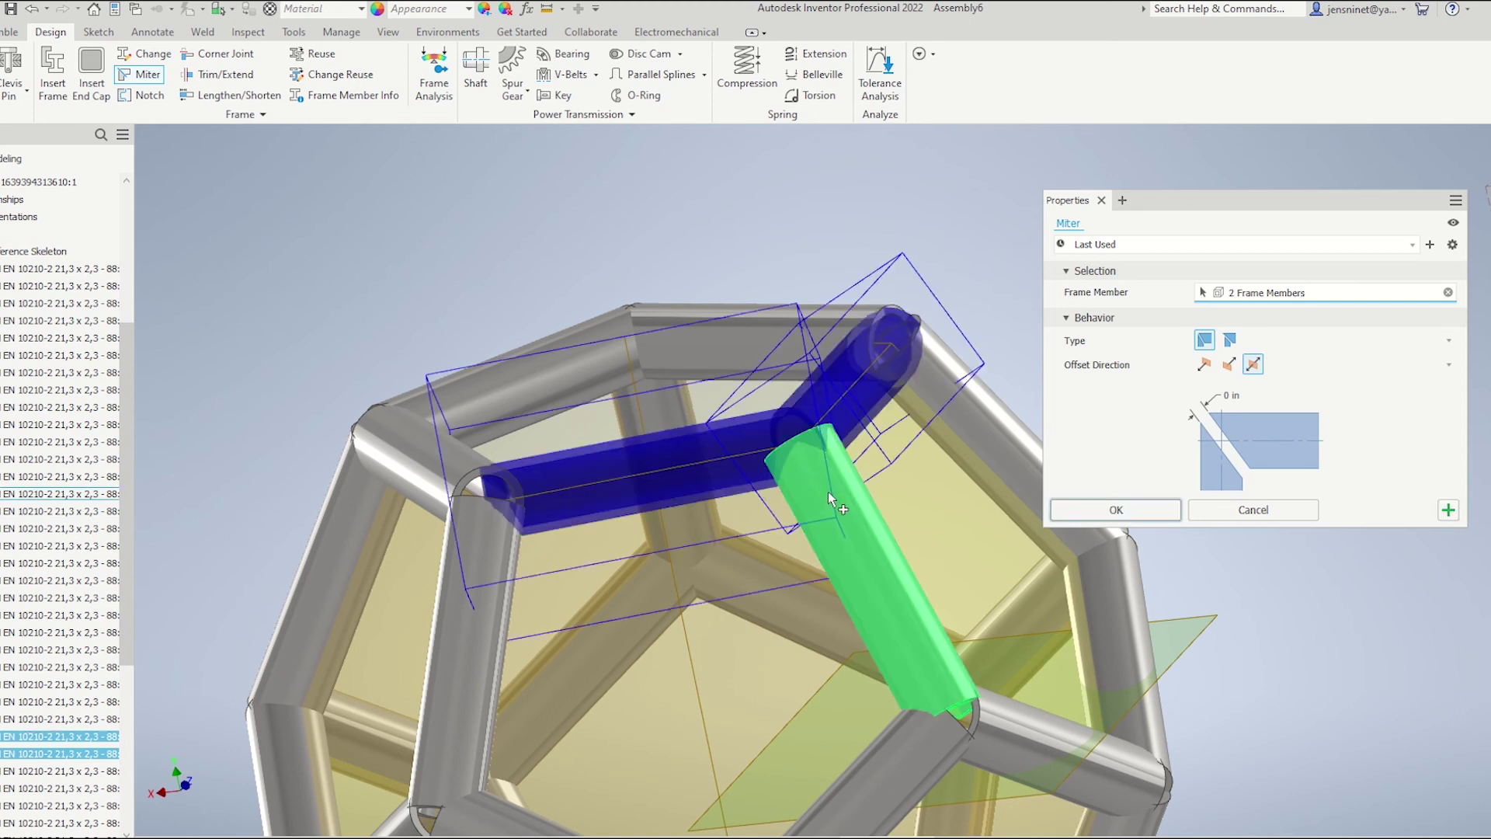
pyautogui.click(828, 492)
pyautogui.keyDown('shift'); pyautogui.moveTo(995, 371); pyautogui.dragTo(975, 373, button='middle'); pyautogui.keyUp('shift')
pyautogui.scroll(-1, 975, 373)
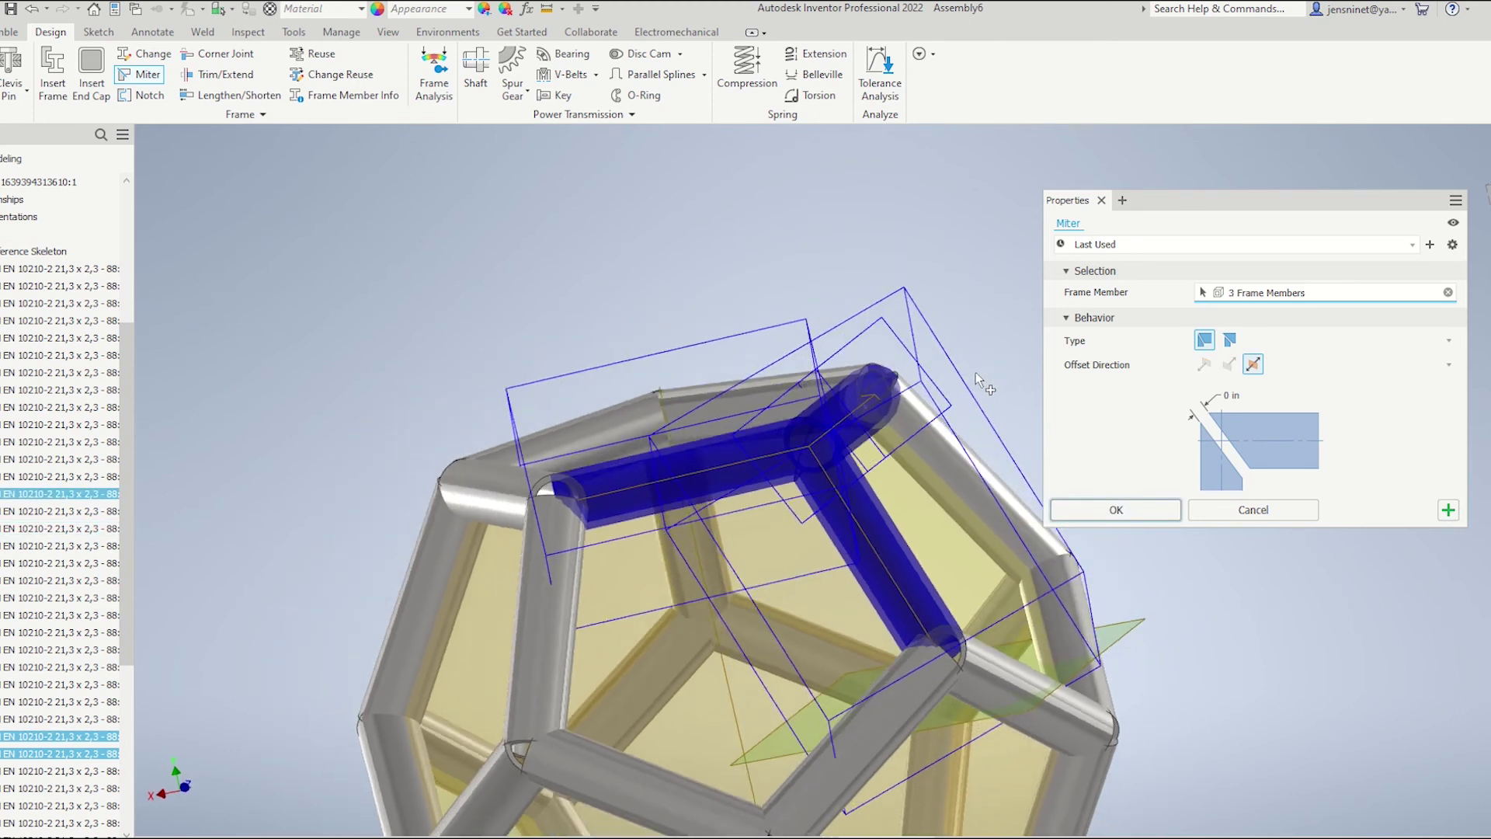
pyautogui.click(1134, 510)
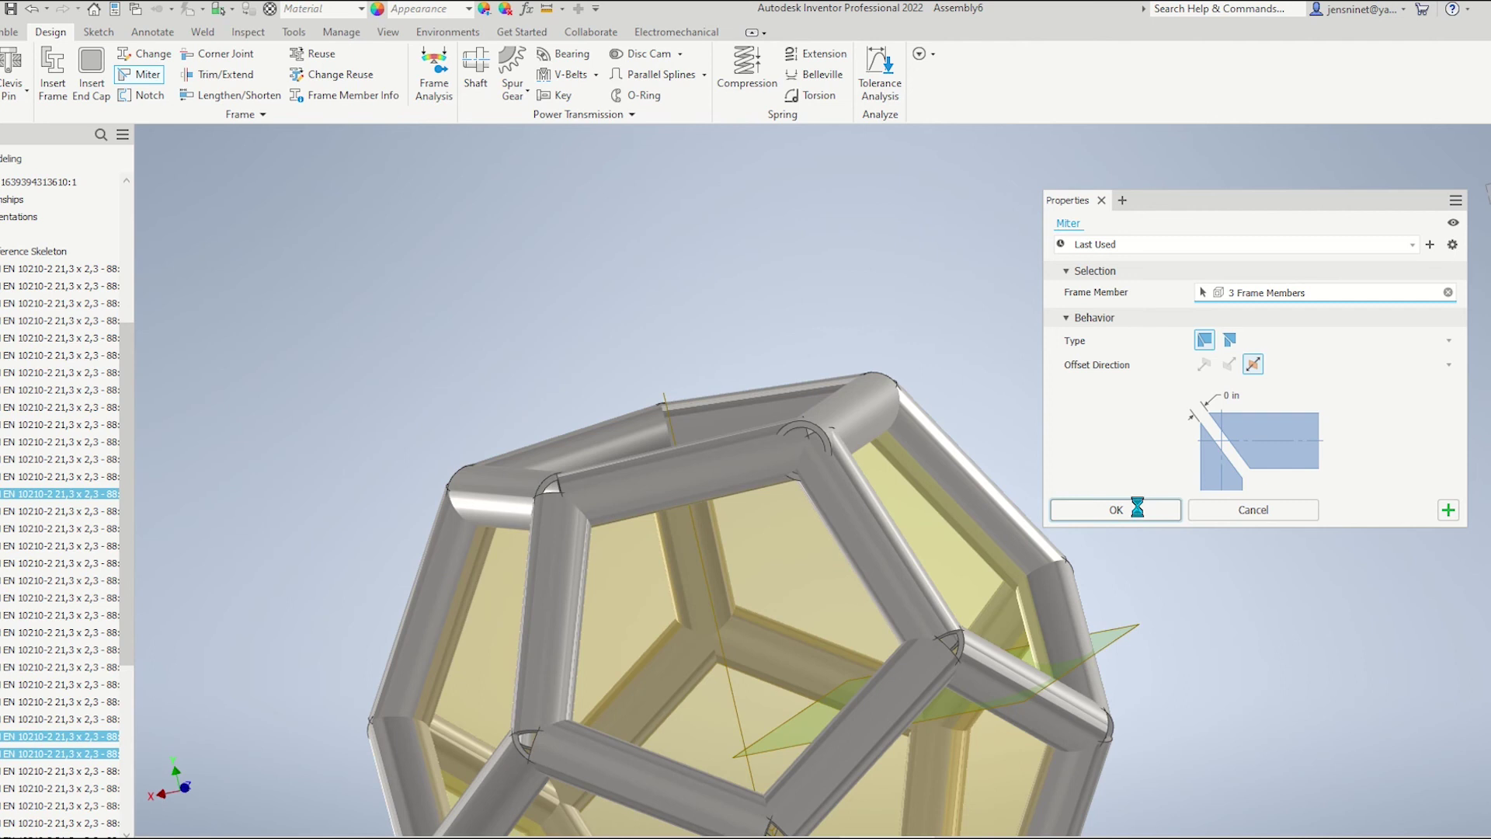
# Step: Miter the three pipes meeting at the upper left corner of the front pentagon and apply
pyautogui.scroll(2, 1087, 449)
pyautogui.keyDown('shift'); pyautogui.moveTo(1088, 450); pyautogui.dragTo(1398, 308, button='middle'); pyautogui.keyUp('shift')
pyautogui.scroll(-8, 1398, 312)
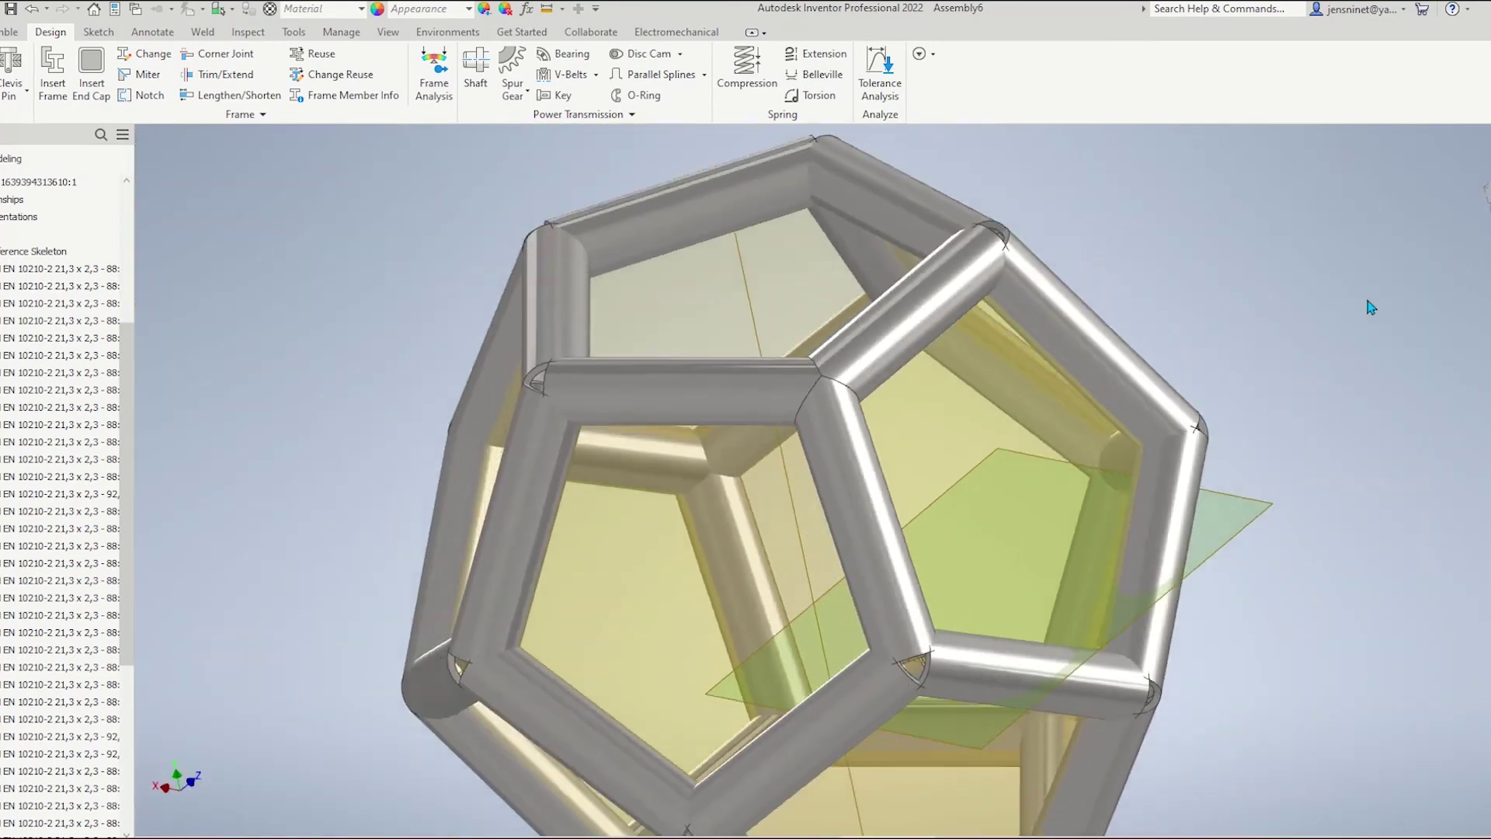
pyautogui.scroll(-2, 1370, 308)
pyautogui.click(147, 75)
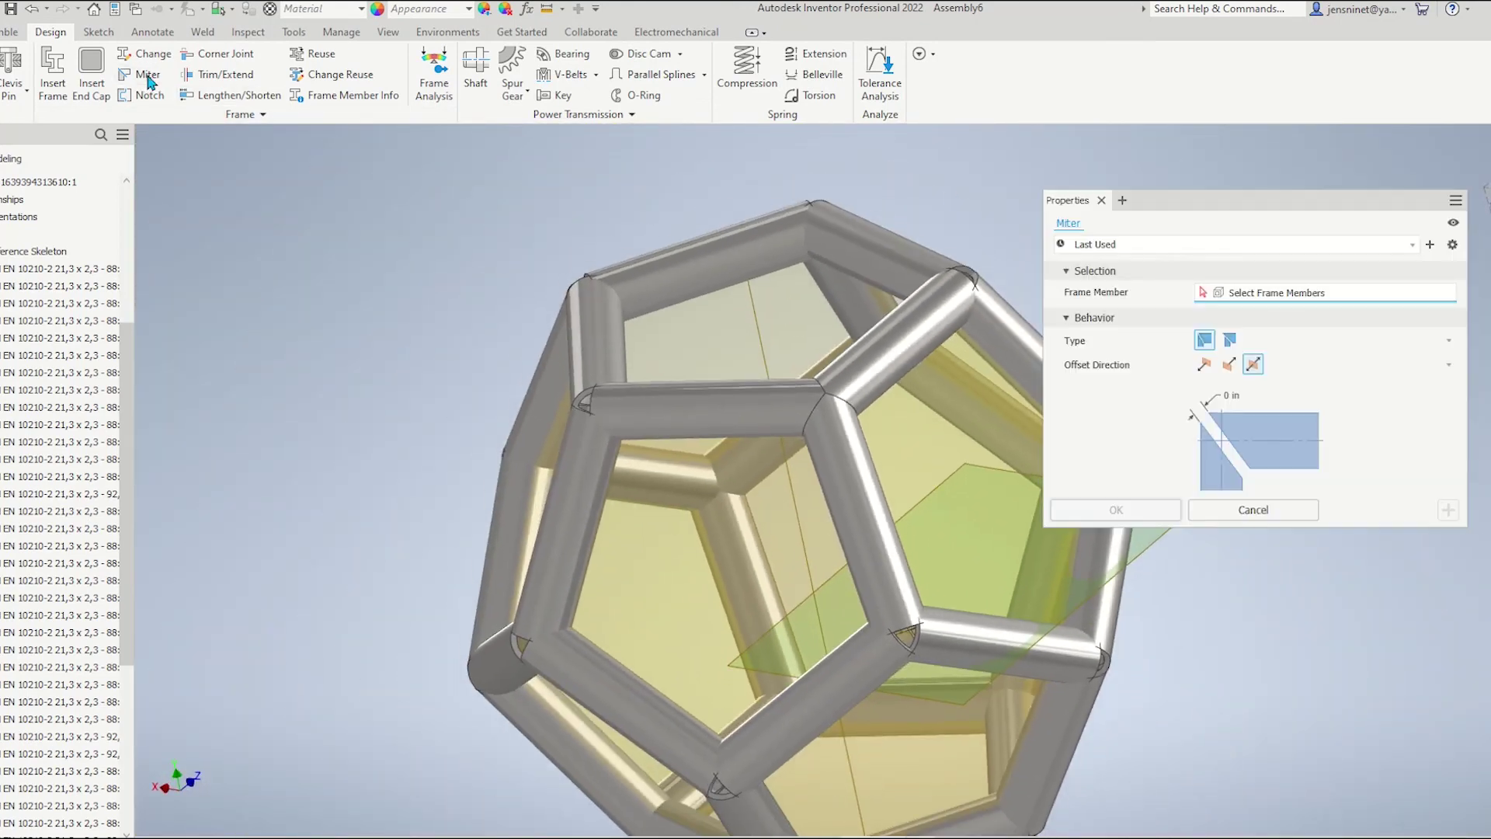
pyautogui.click(693, 417)
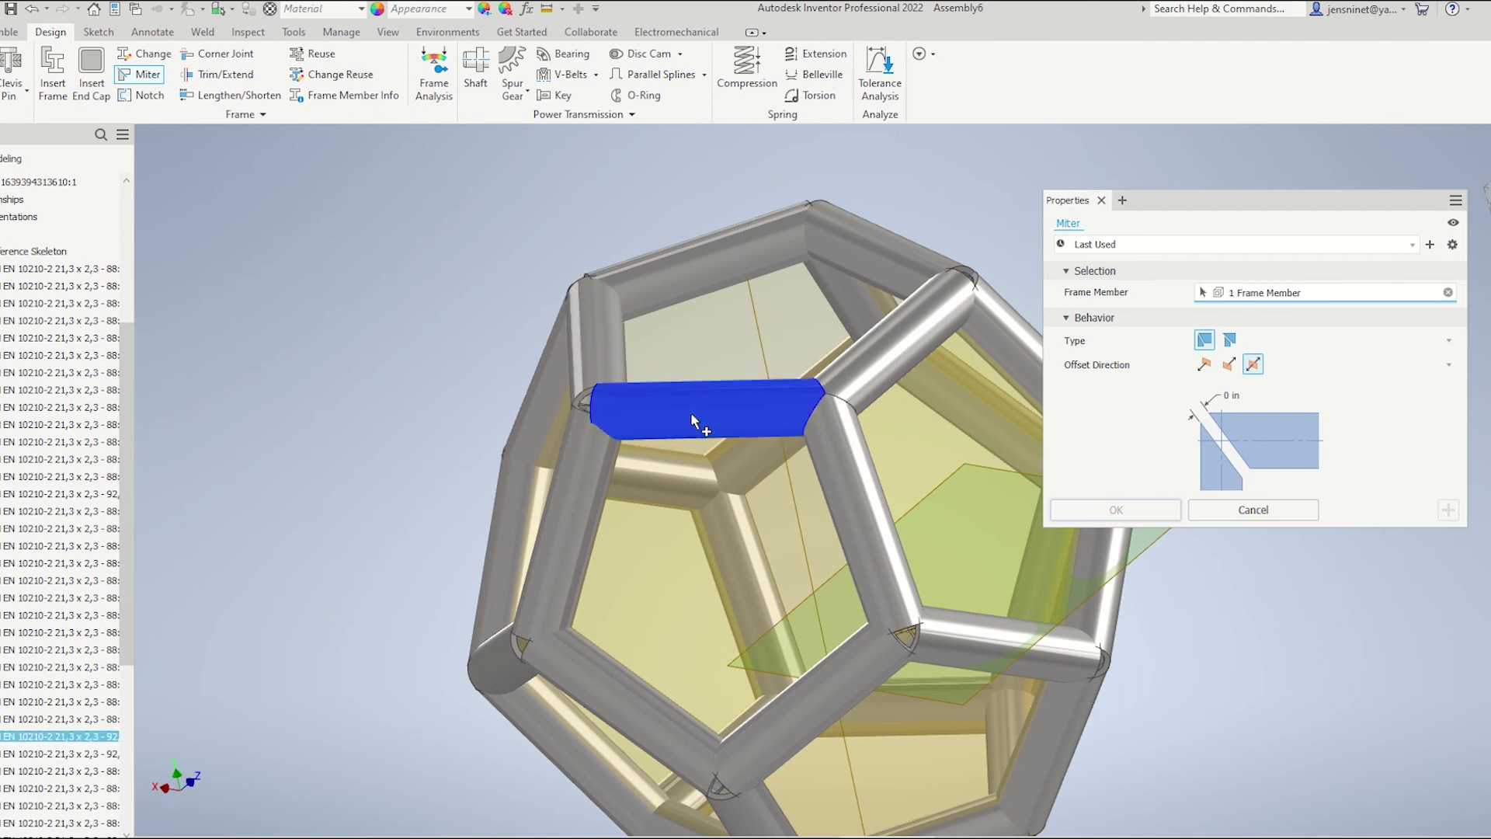
pyautogui.click(572, 470)
pyautogui.click(594, 363)
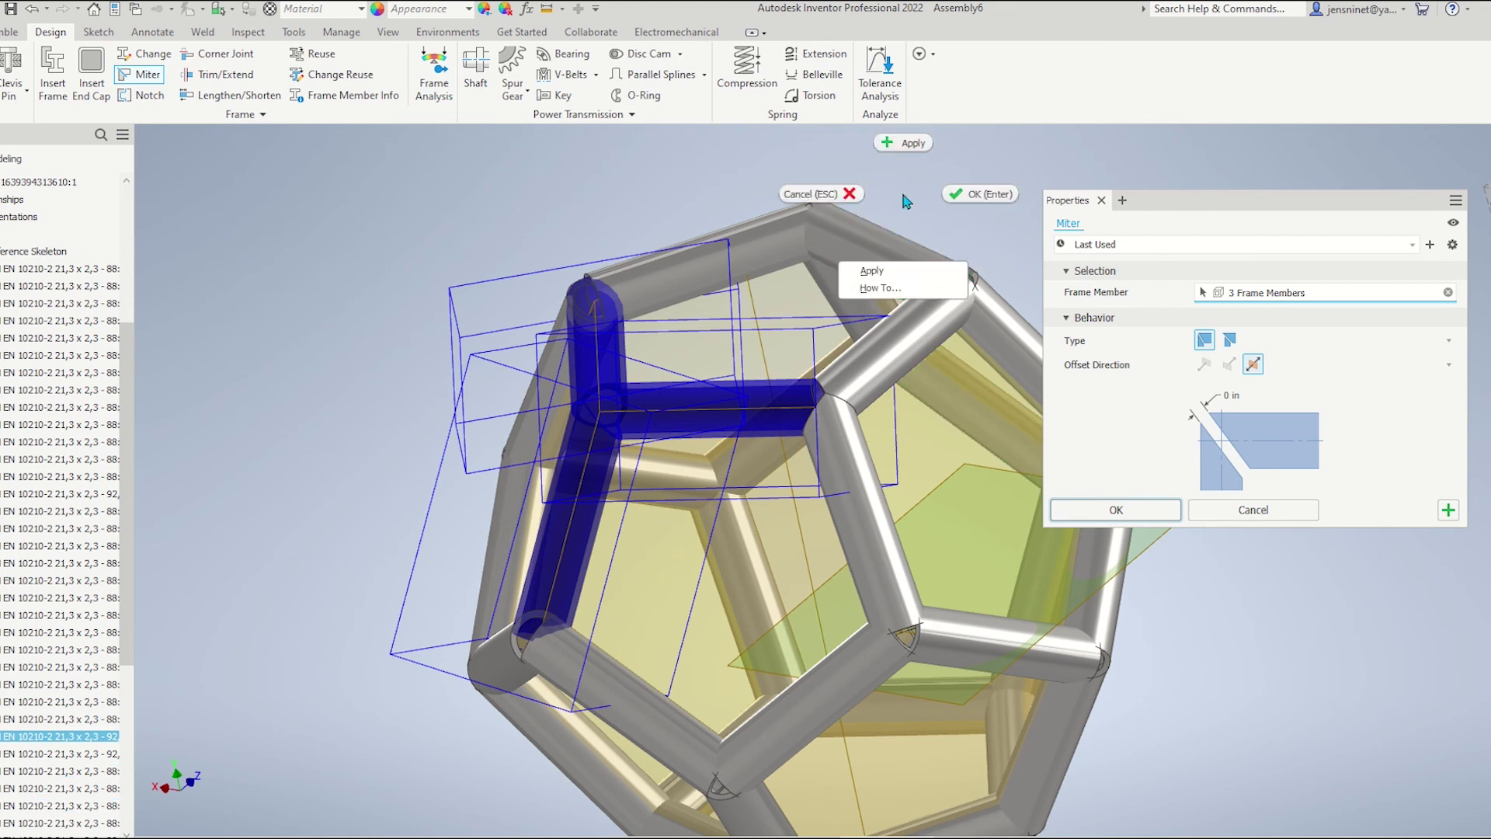
pyautogui.click(915, 142)
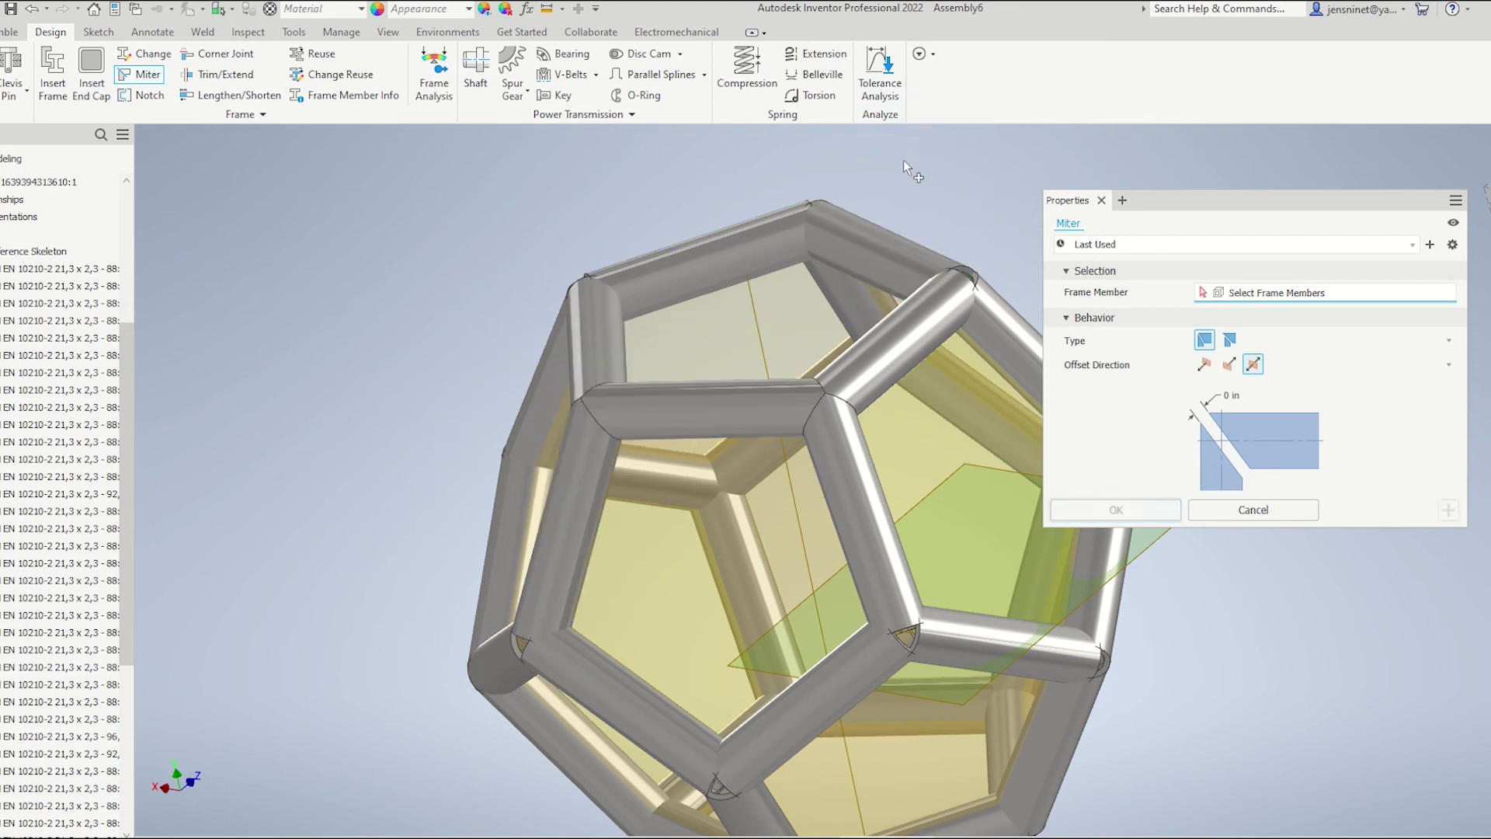
# Step: Apply a miter to the three pipes meeting at the lower left corner of the front pentagon
pyautogui.keyDown('shift'); pyautogui.moveTo(902, 160); pyautogui.dragTo(739, 338, button='middle'); pyautogui.keyUp('shift')
pyautogui.scroll(-2, 712, 361)
pyautogui.click(686, 329)
pyautogui.click(701, 403)
pyautogui.click(630, 425)
pyautogui.rightClick(630, 426)
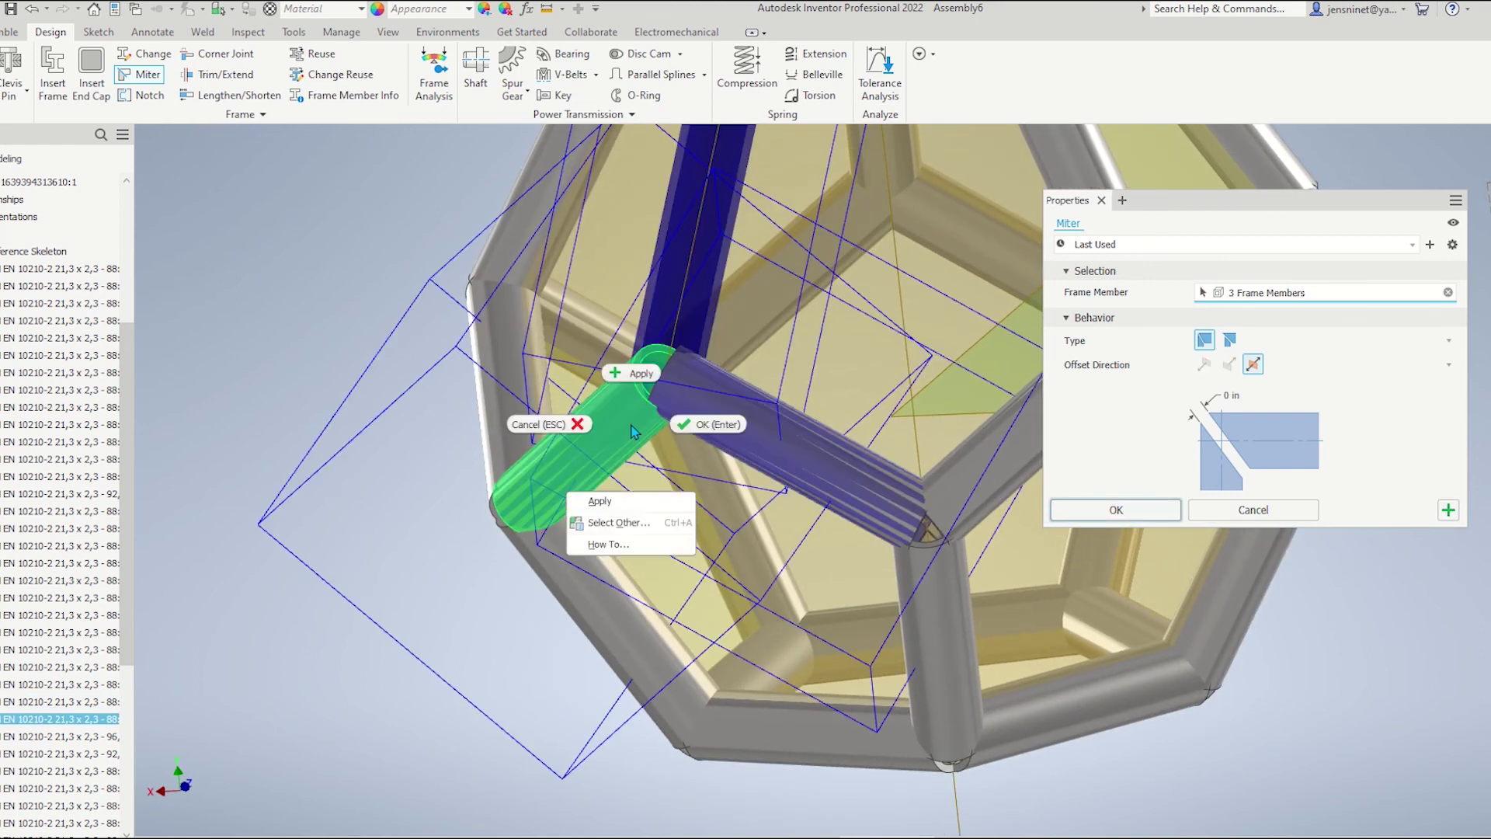
pyautogui.click(642, 377)
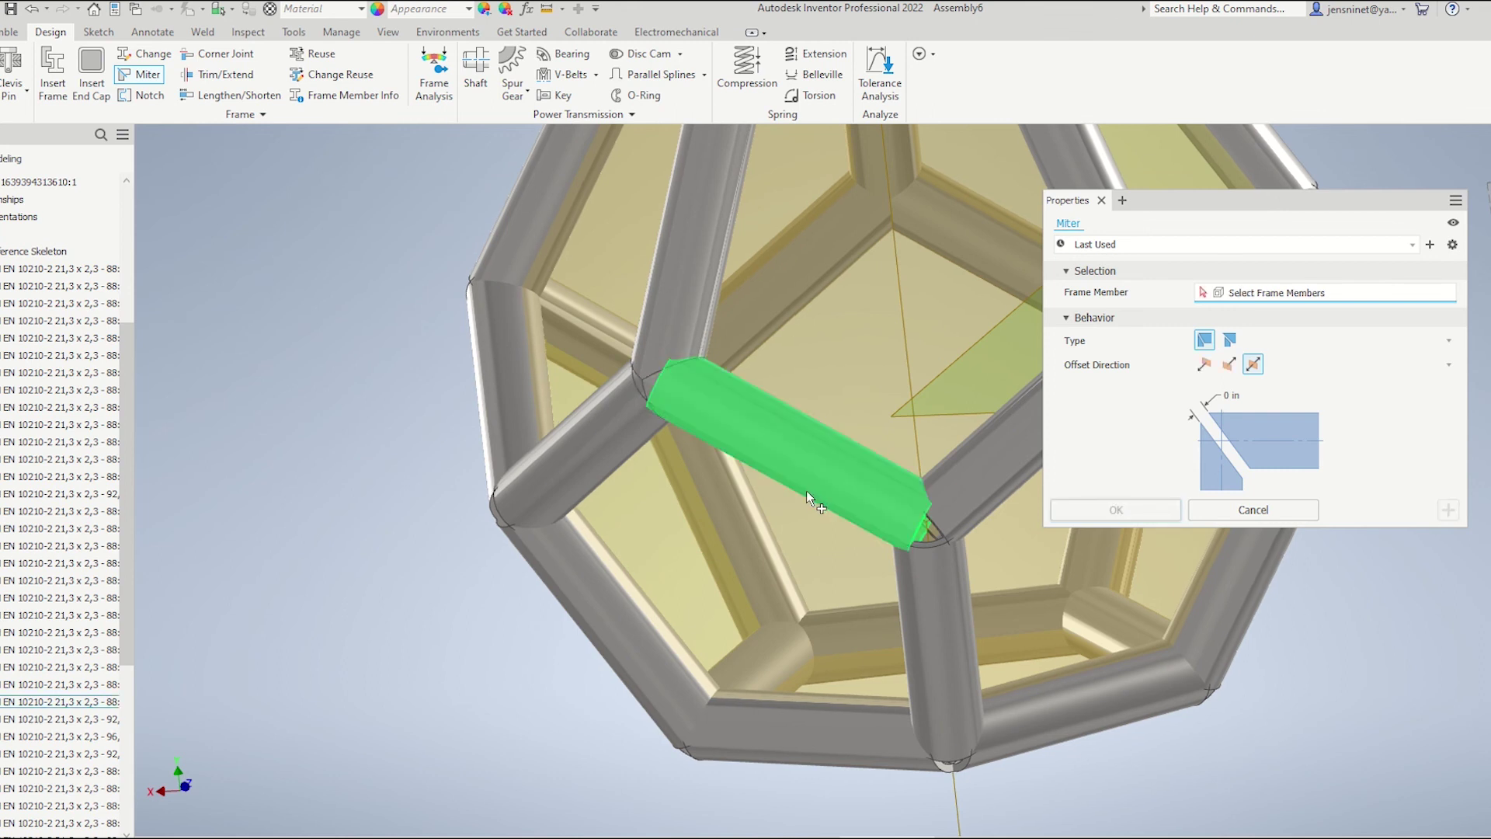
# Step: Apply a miter to the three pipes meeting at the bottom corner of the front pentagon
pyautogui.moveTo(806, 490)
pyautogui.keyDown('shift'); pyautogui.mouseDown(button='middle')
pyautogui.moveTo(822, 523)
pyautogui.moveTo(819, 505)
pyautogui.mouseUp(button='middle'); pyautogui.keyUp('shift')
pyautogui.click(819, 503)
pyautogui.click(819, 503)
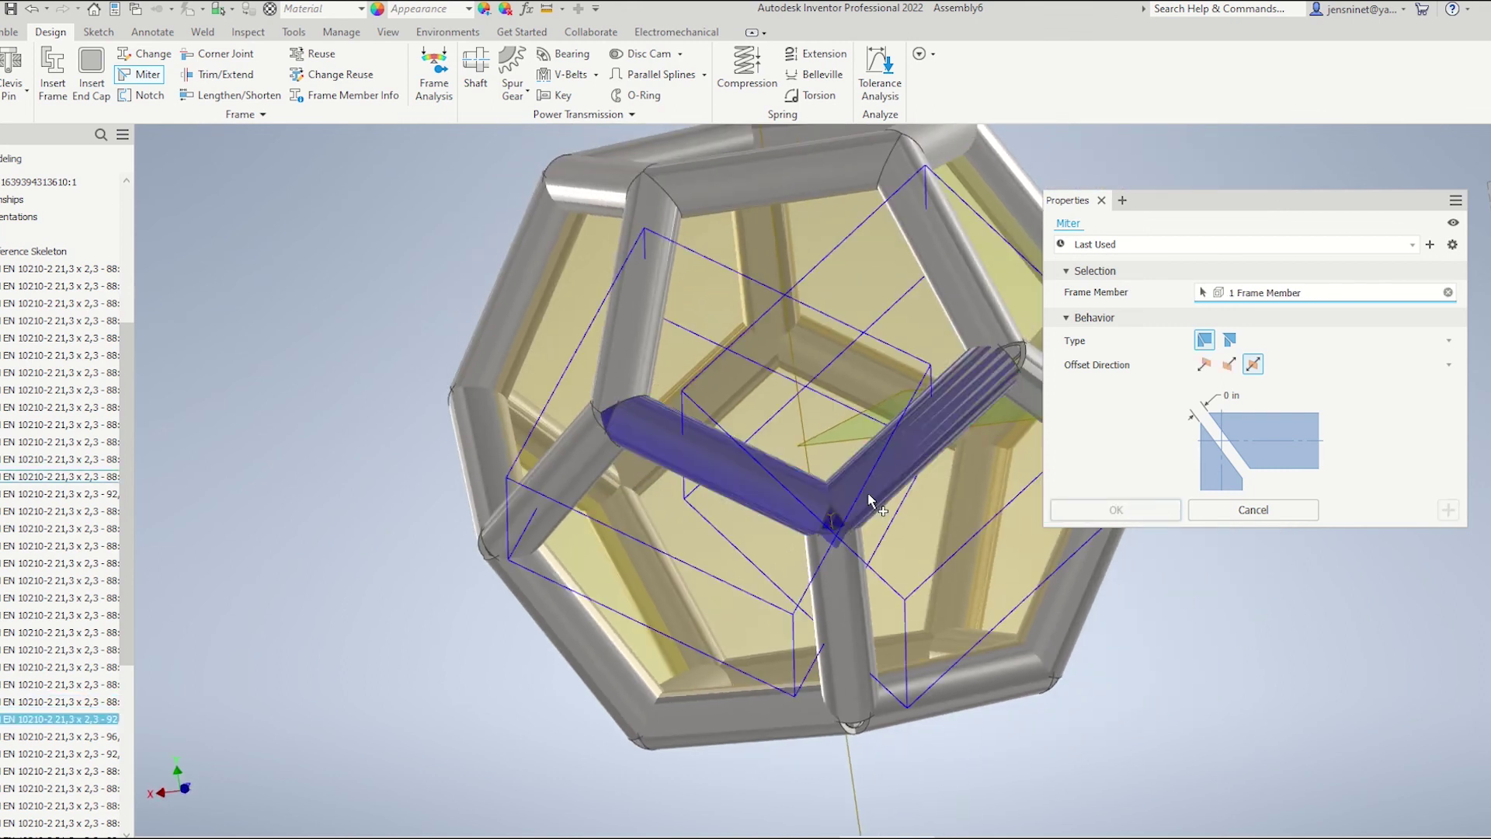
pyautogui.click(843, 573)
pyautogui.rightClick(845, 574)
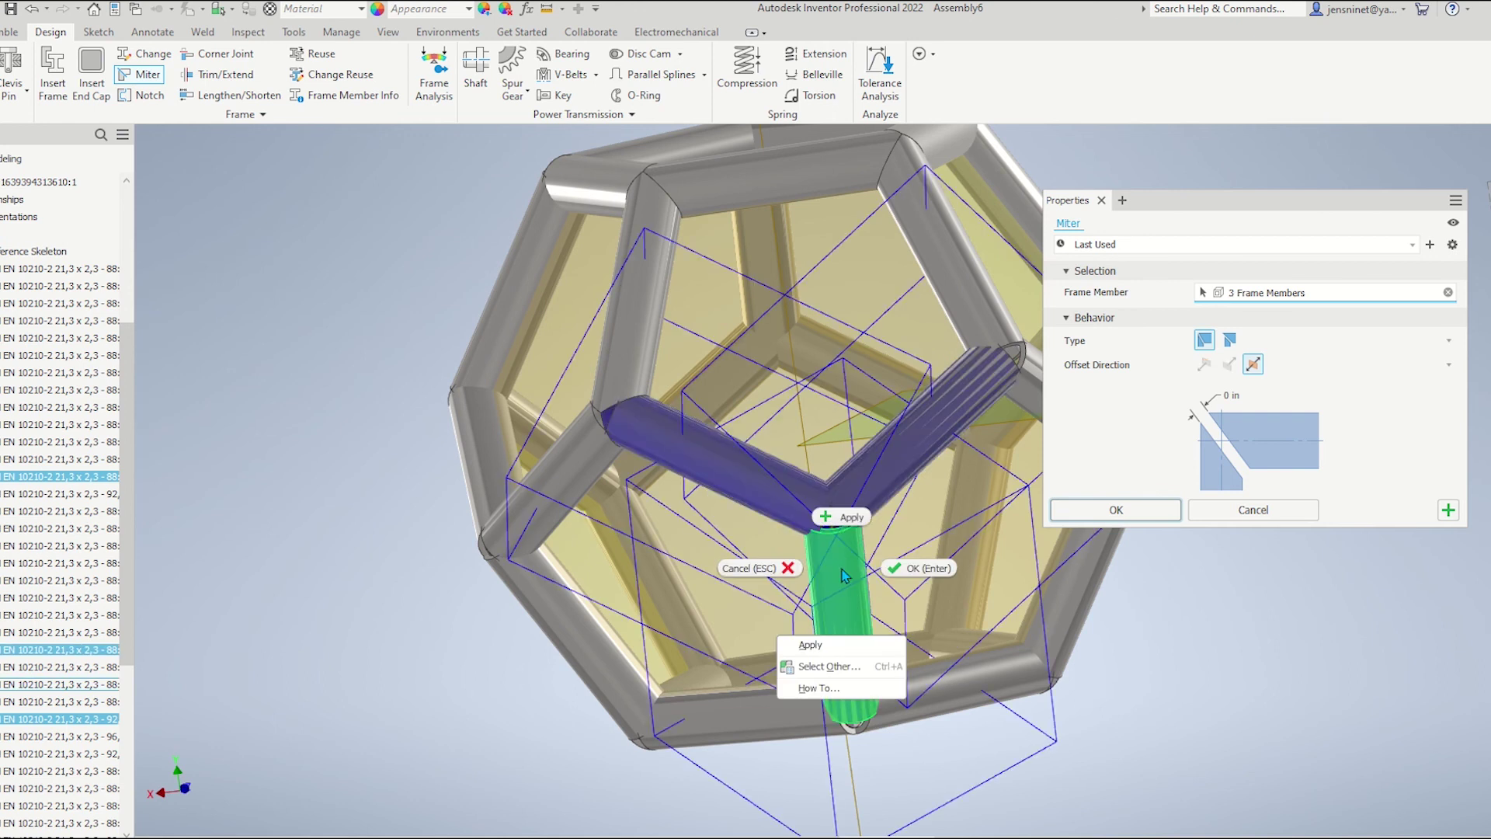
pyautogui.click(853, 516)
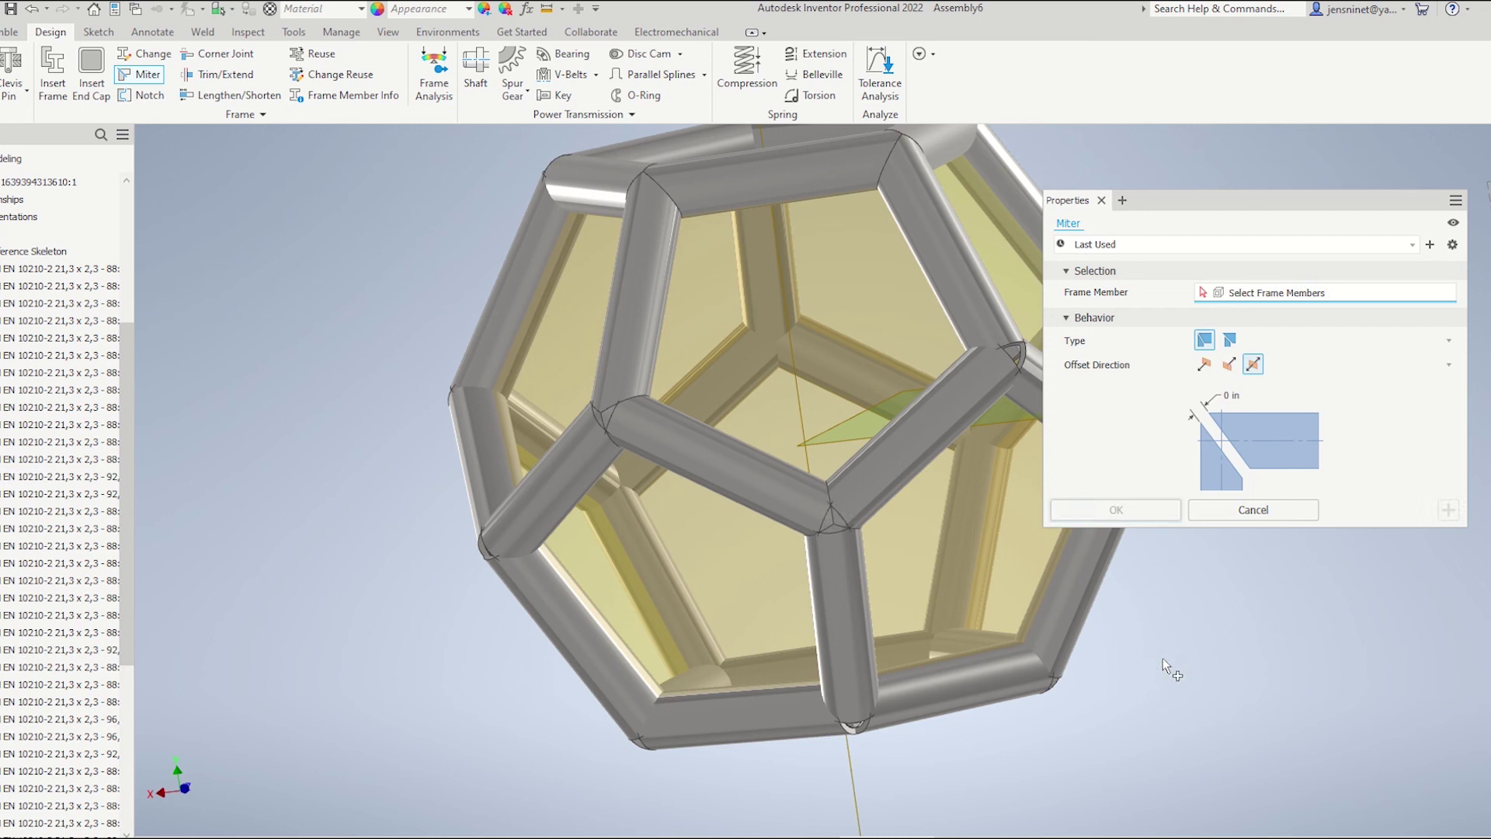
pyautogui.scroll(6, 1168, 668)
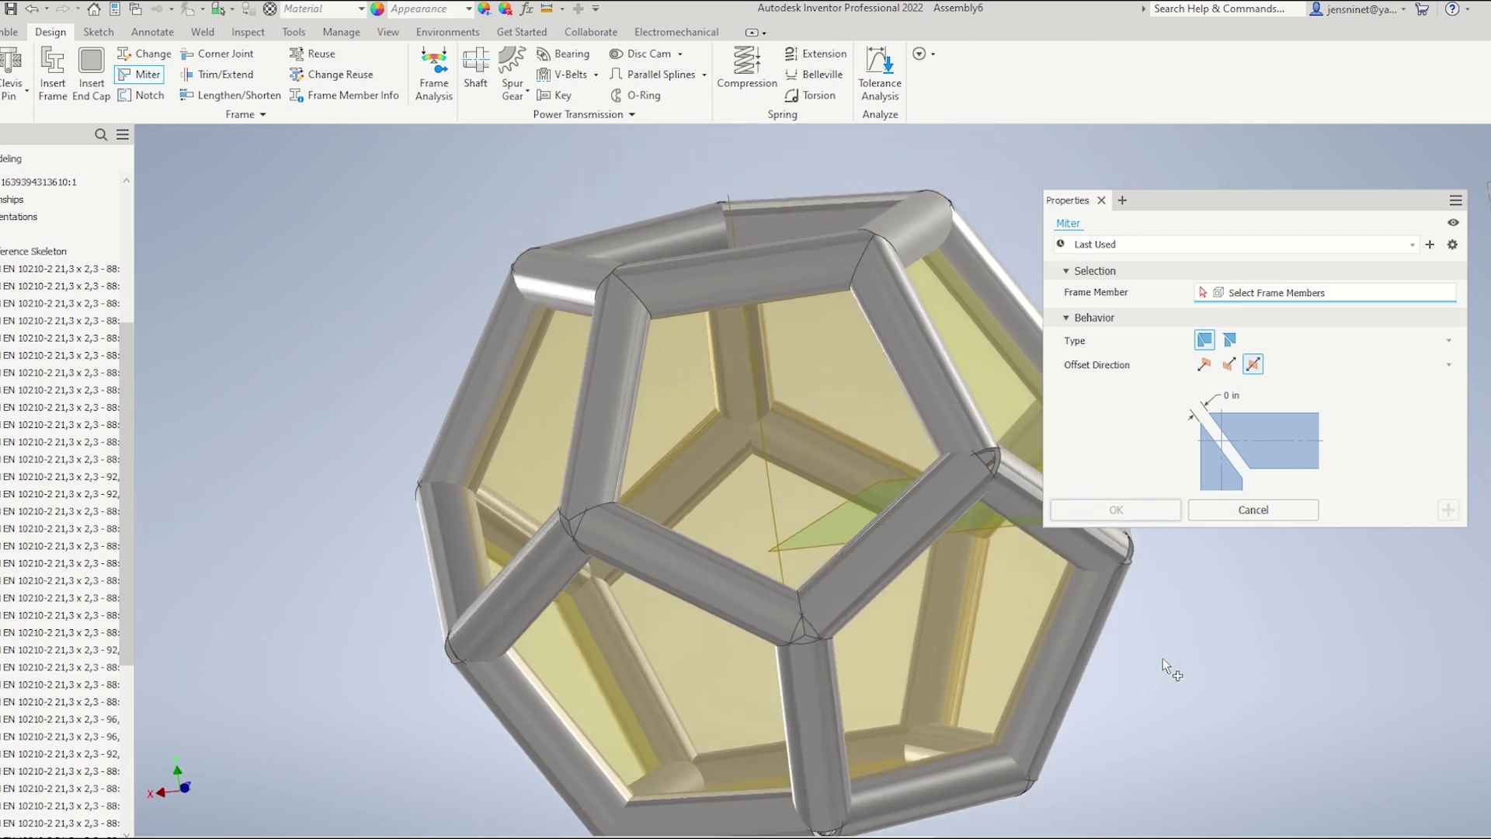
pyautogui.scroll(2, 1169, 668)
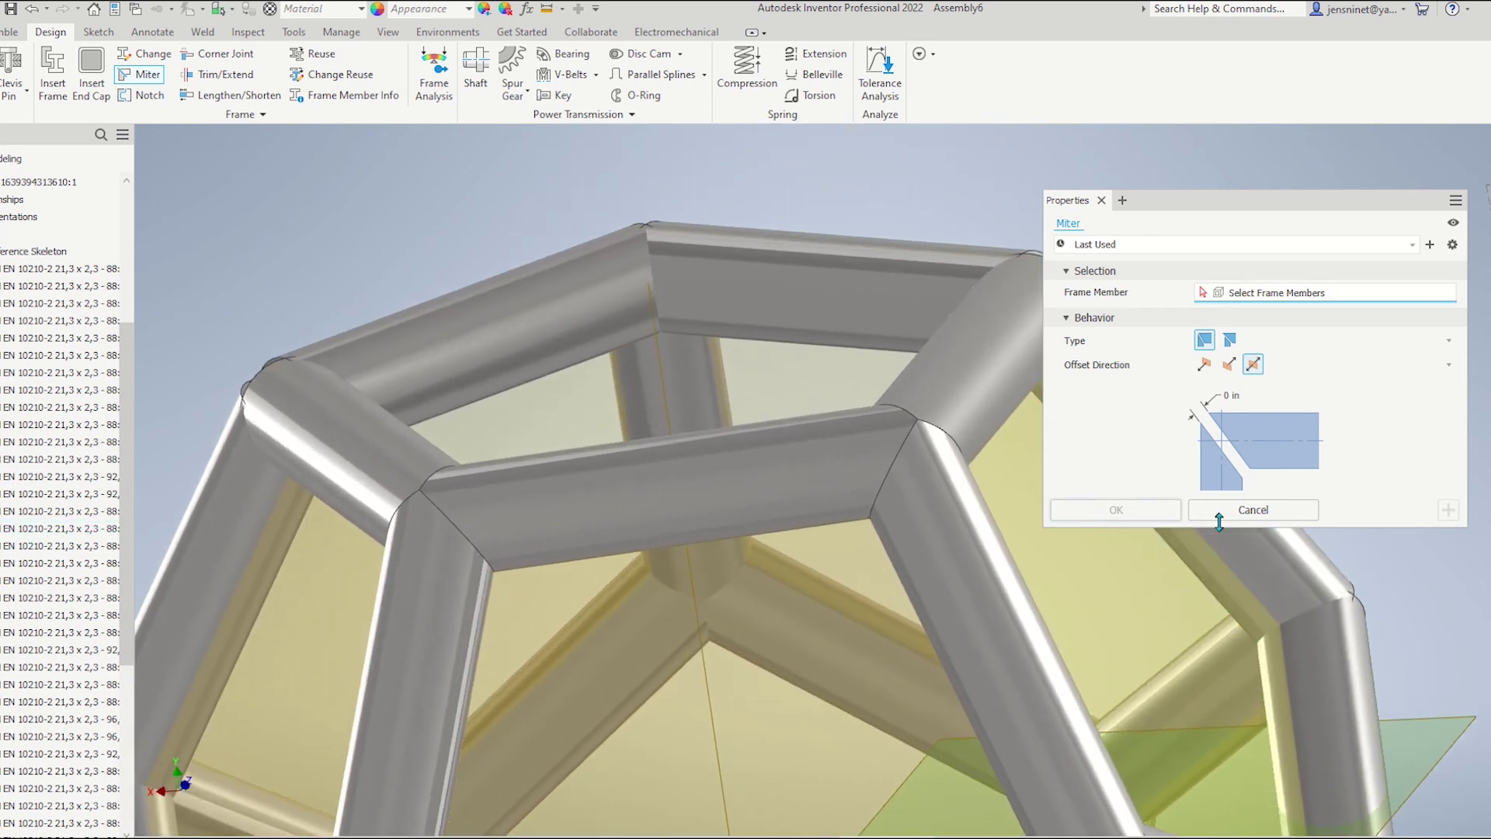